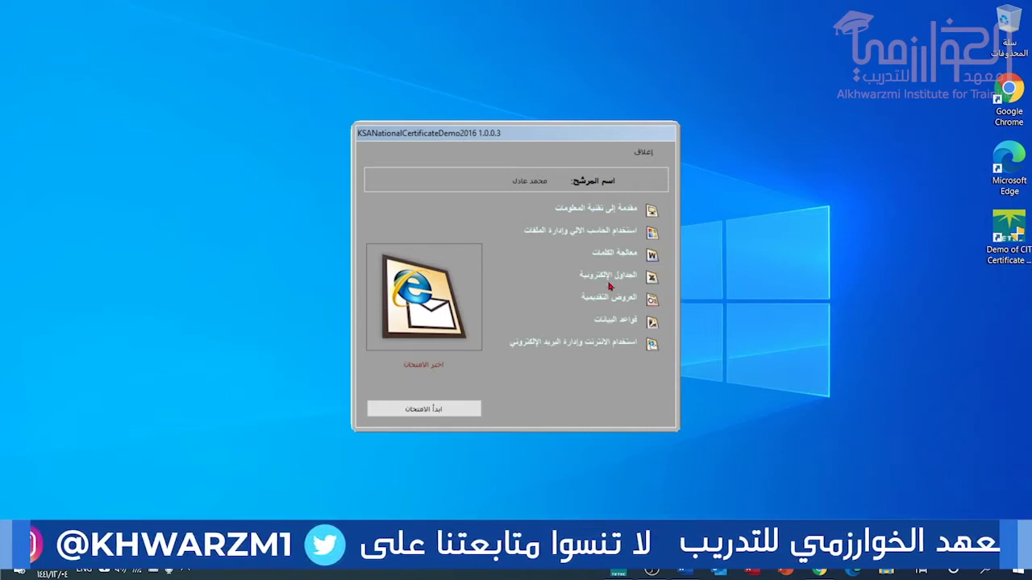
# Start the practice exam for the spreadsheets subject (الجداول الإلكترونية) and confirm the start.
pyautogui.click(599, 284)
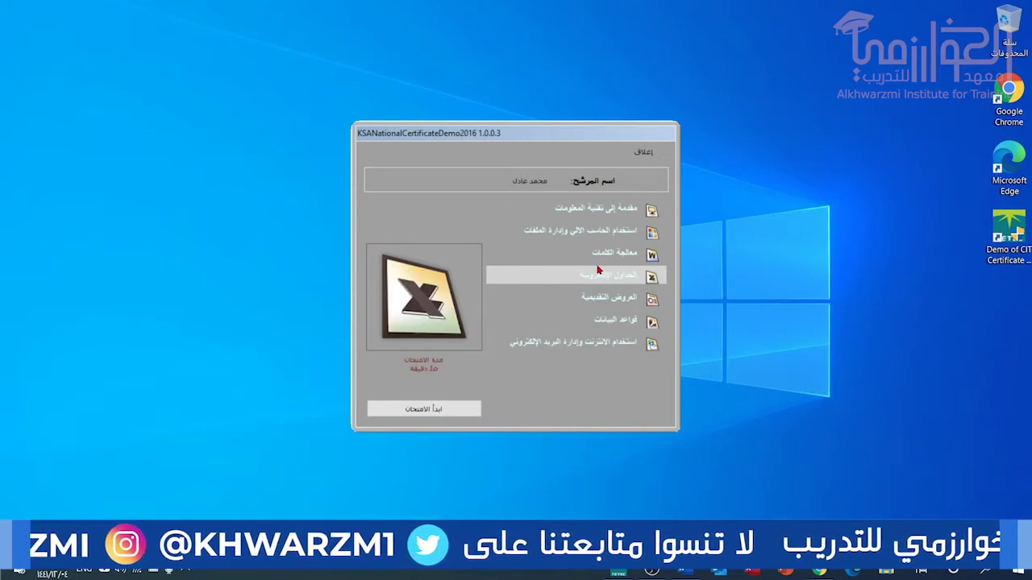
pyautogui.click(406, 409)
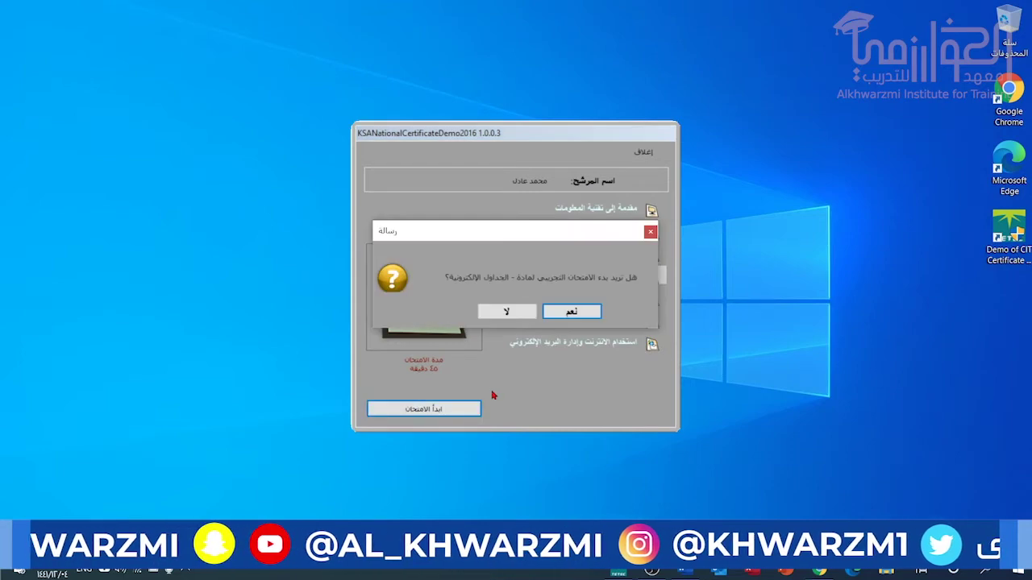
pyautogui.click(570, 312)
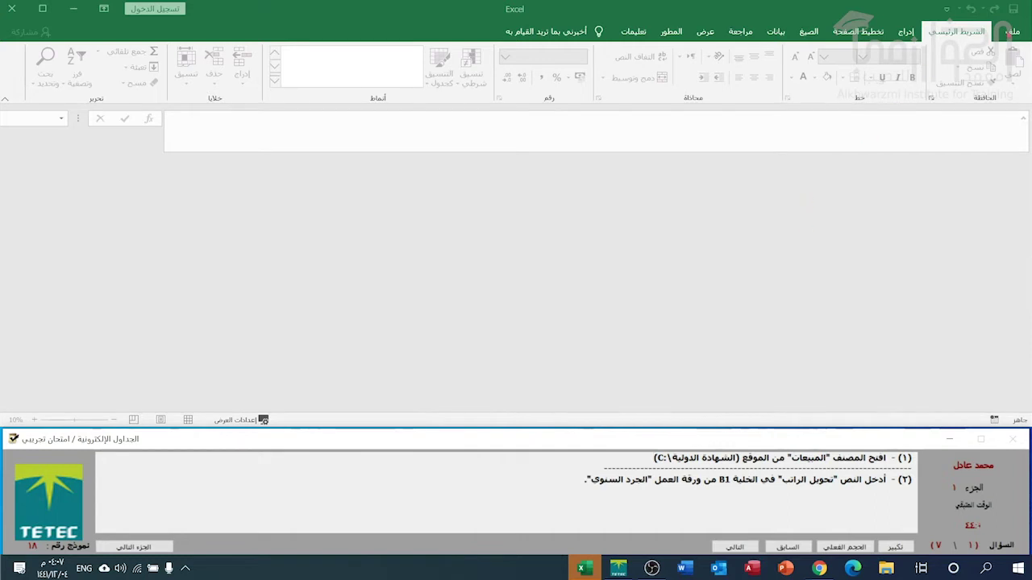
# Open the workbook المبيعات.xlsx from the الشهادة الدولية folder on drive C in Excel.
pyautogui.click(1010, 30)
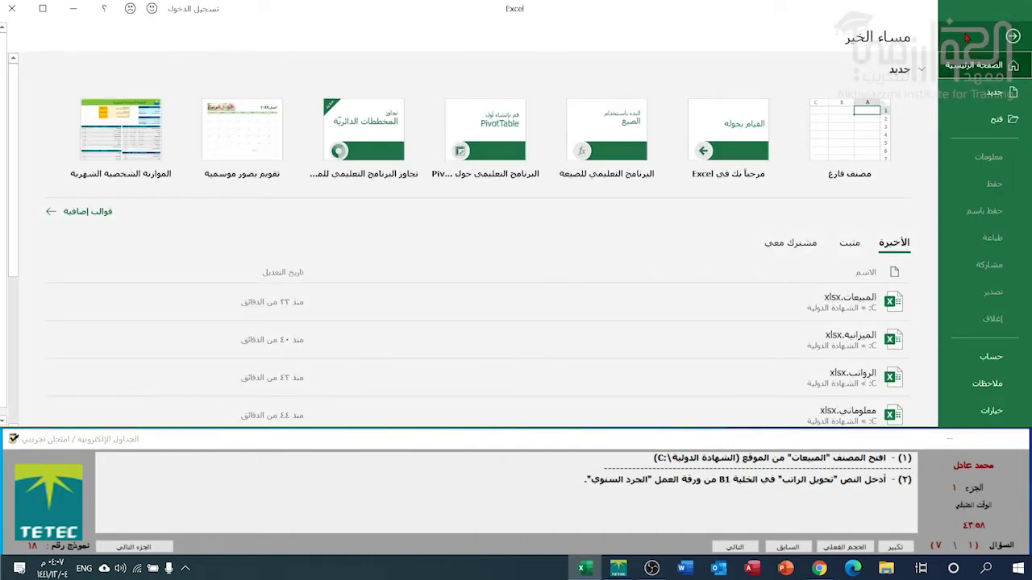
pyautogui.click(966, 129)
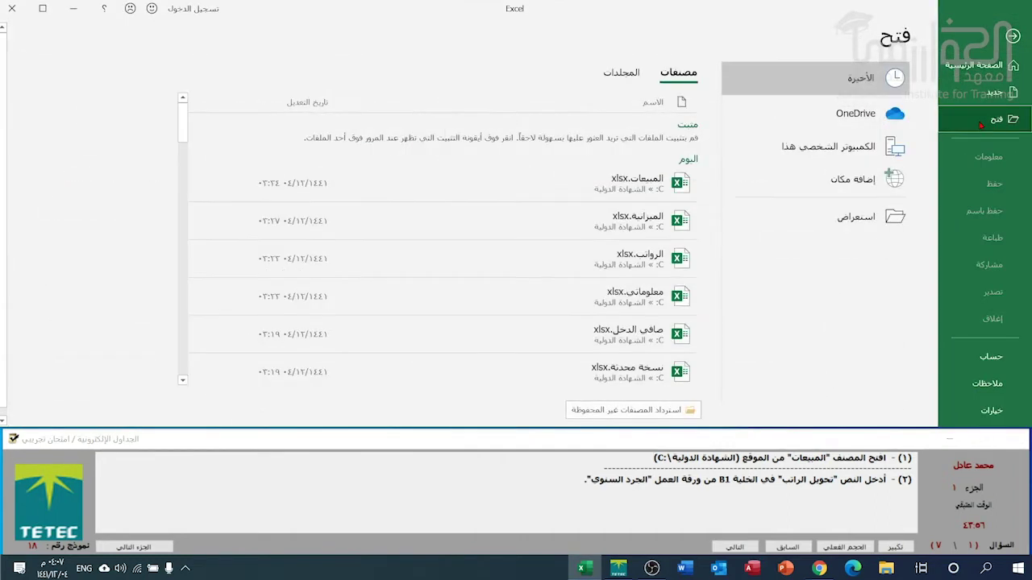
pyautogui.click(873, 219)
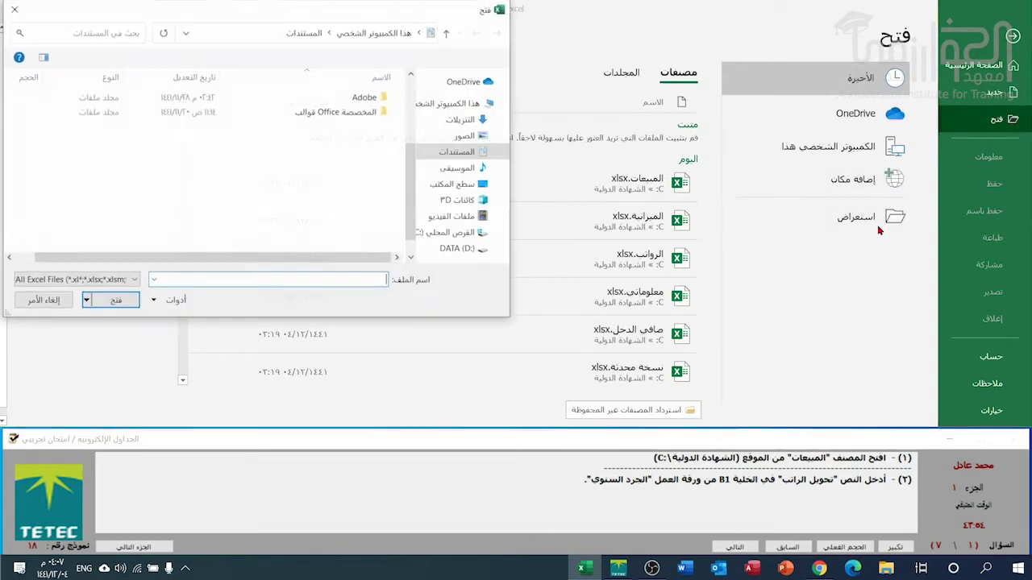
pyautogui.moveTo(352, 19); pyautogui.dragTo(532, 60)
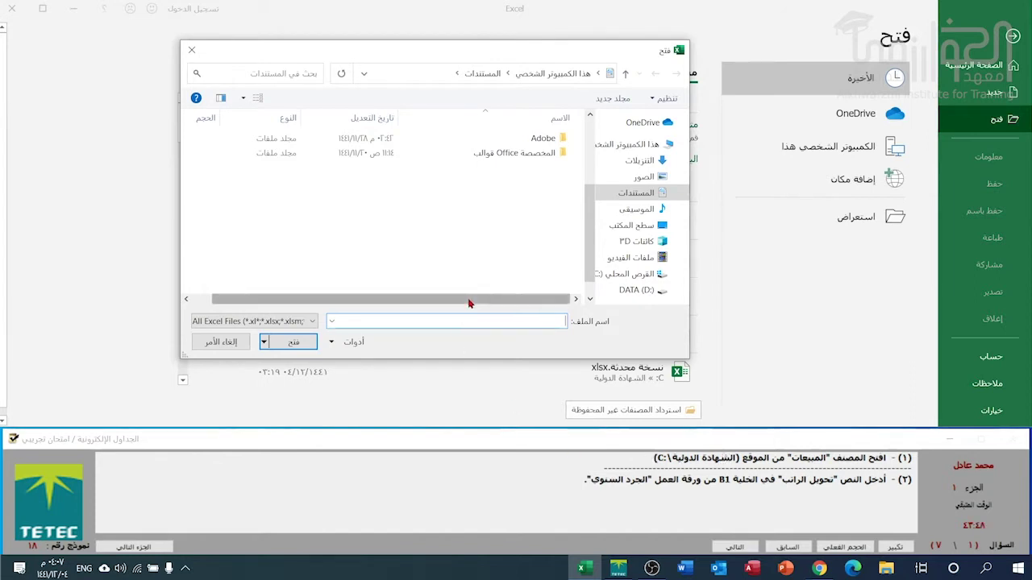
pyautogui.click(612, 276)
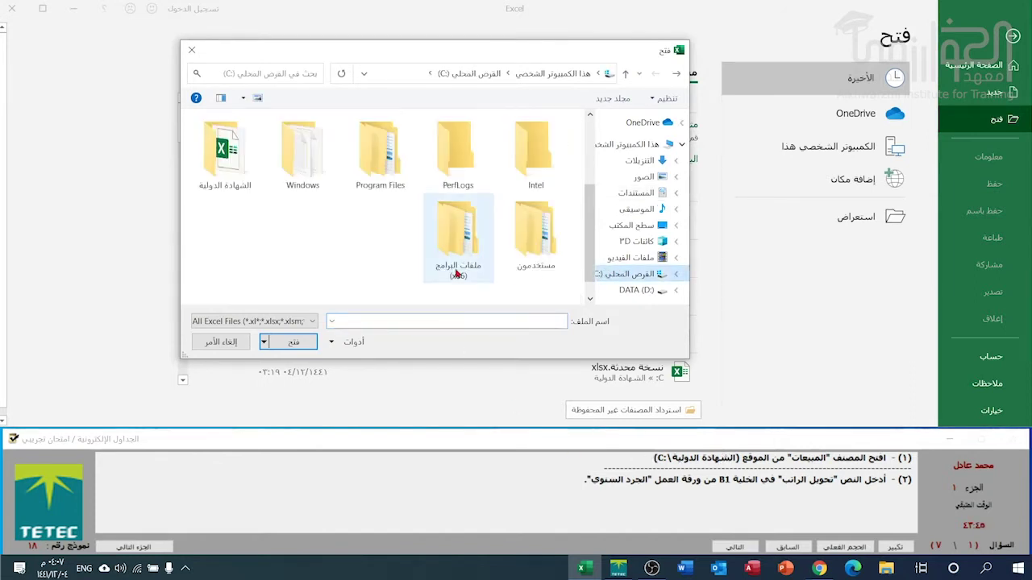
pyautogui.doubleClick(208, 169)
pyautogui.click(536, 140)
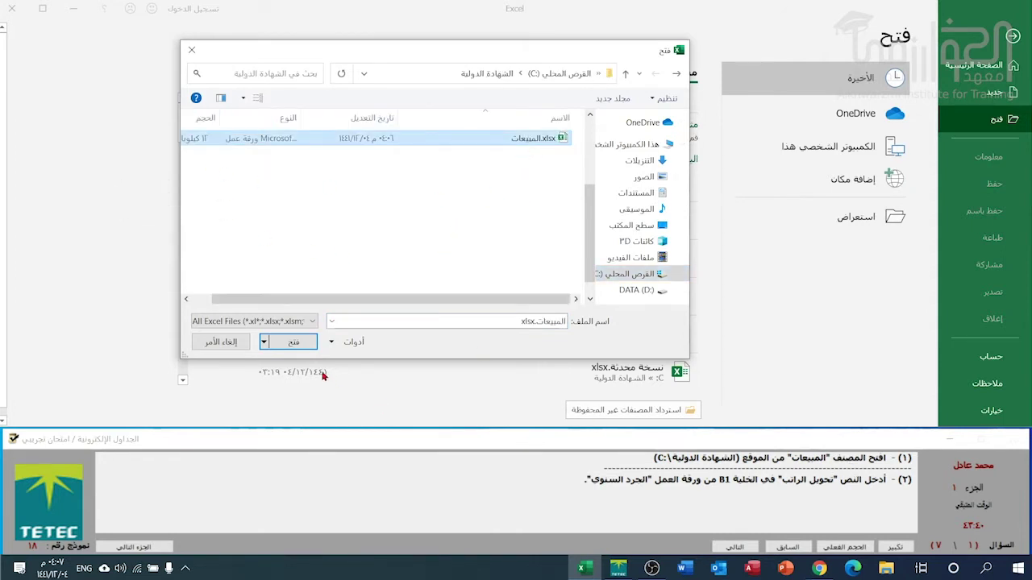
pyautogui.click(294, 344)
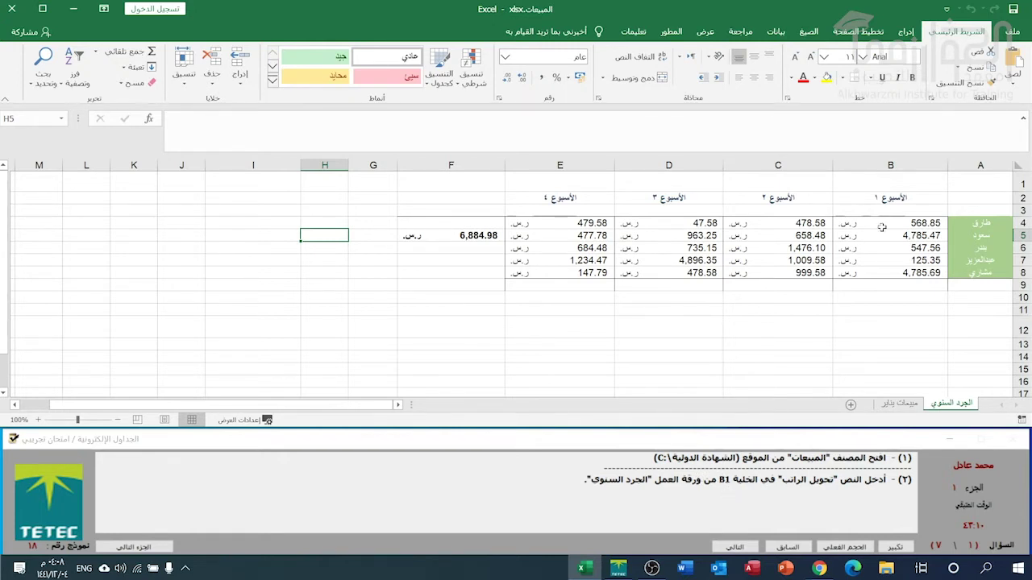
# Locate column B and row 1 on the الجرد السنوي sheet and select cell B1.
pyautogui.click(875, 160)
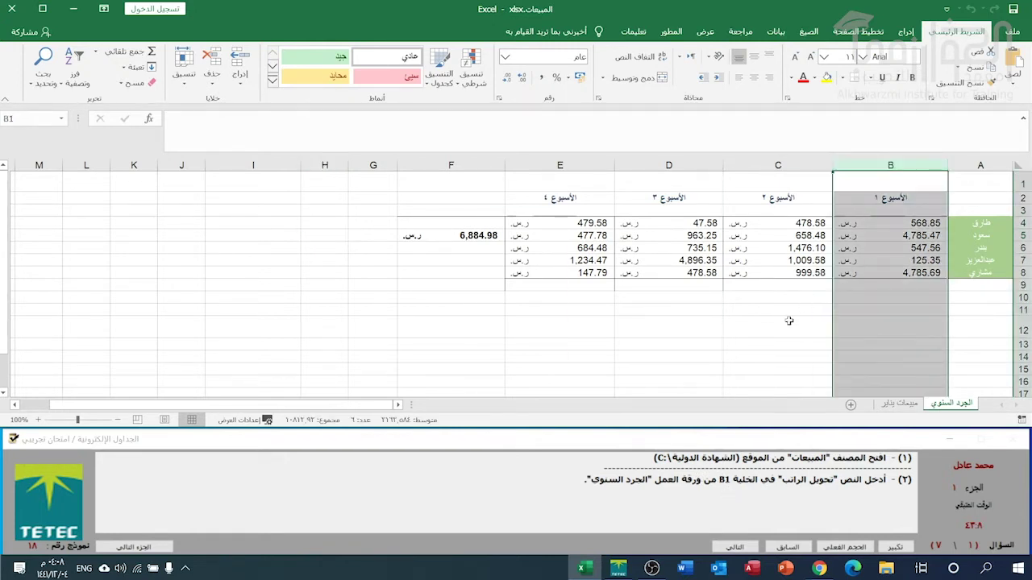
pyautogui.click(1022, 184)
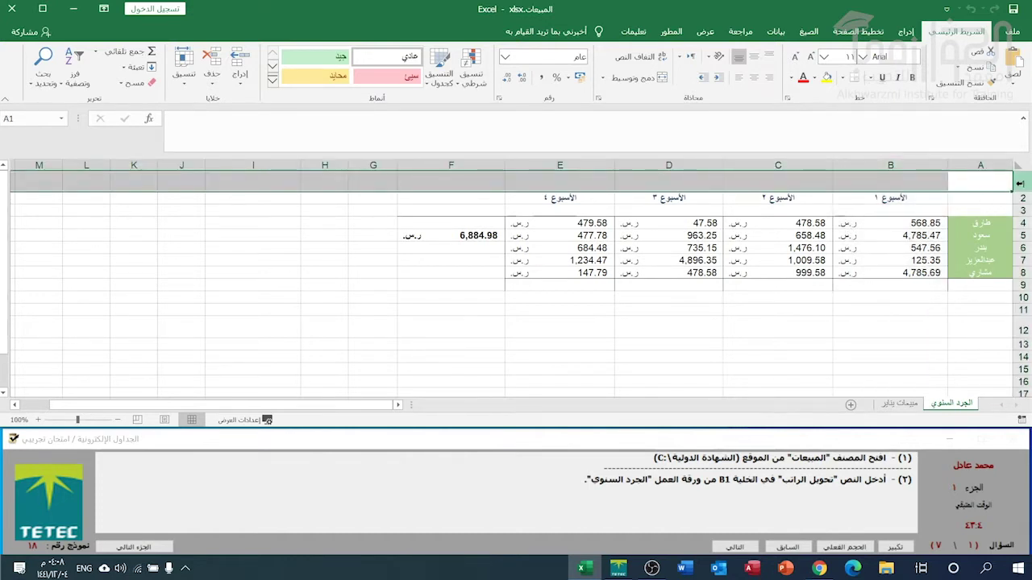
pyautogui.click(880, 211)
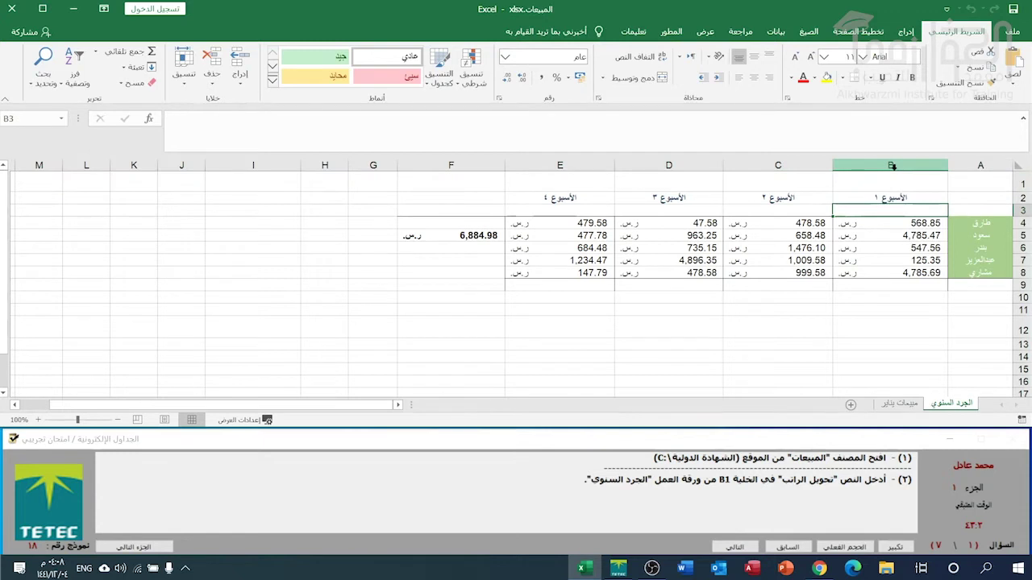
pyautogui.click(889, 184)
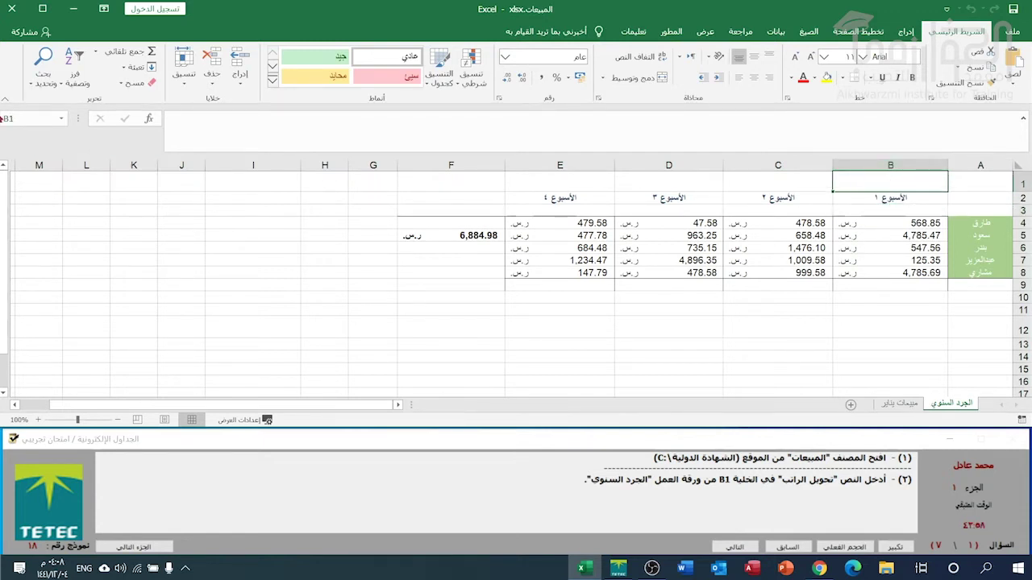
pyautogui.click(12, 119)
pyautogui.click(883, 184)
pyautogui.write('jp.d')
pyautogui.press('BackSpace')
pyautogui.press('BackSpace')
pyautogui.press('BackSpace')
pyautogui.press('BackSpace')
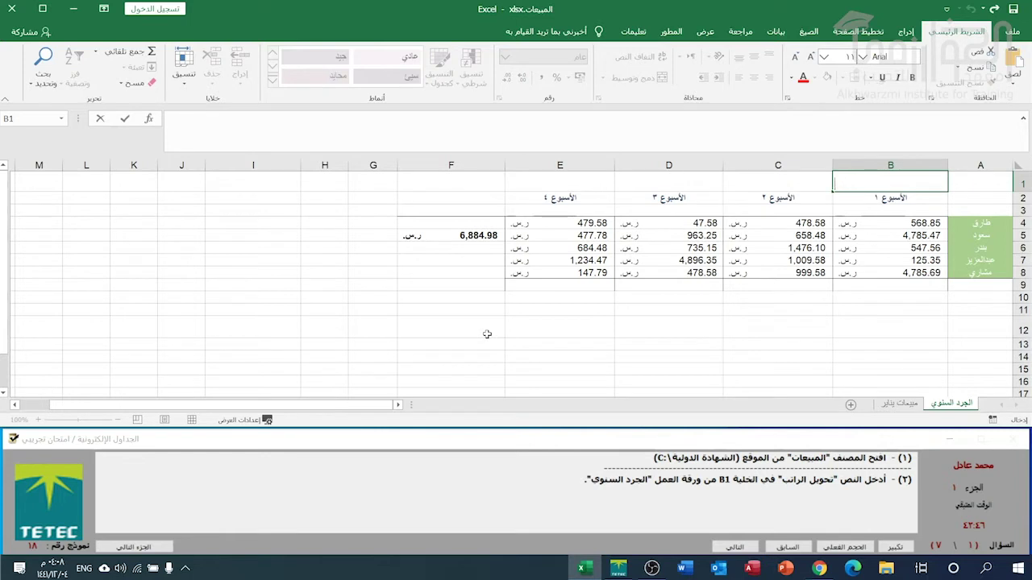
# Enter the text "تحويل الراتب" in cell B1 with Arabic keyboard input.
pyautogui.hotkey('alt', 'shift')
pyautogui.write('تحويل الراتب')
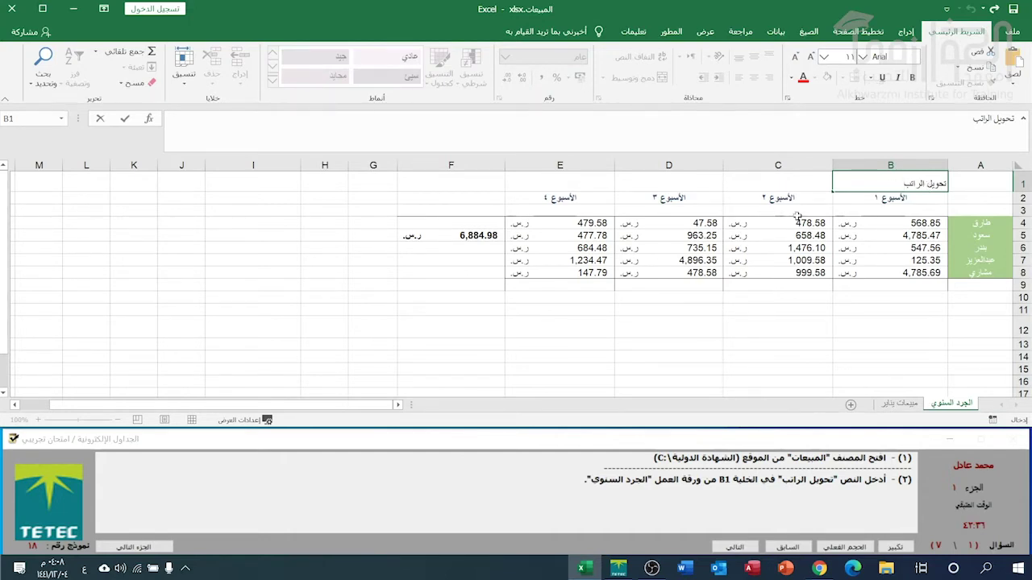
pyautogui.press('Return')
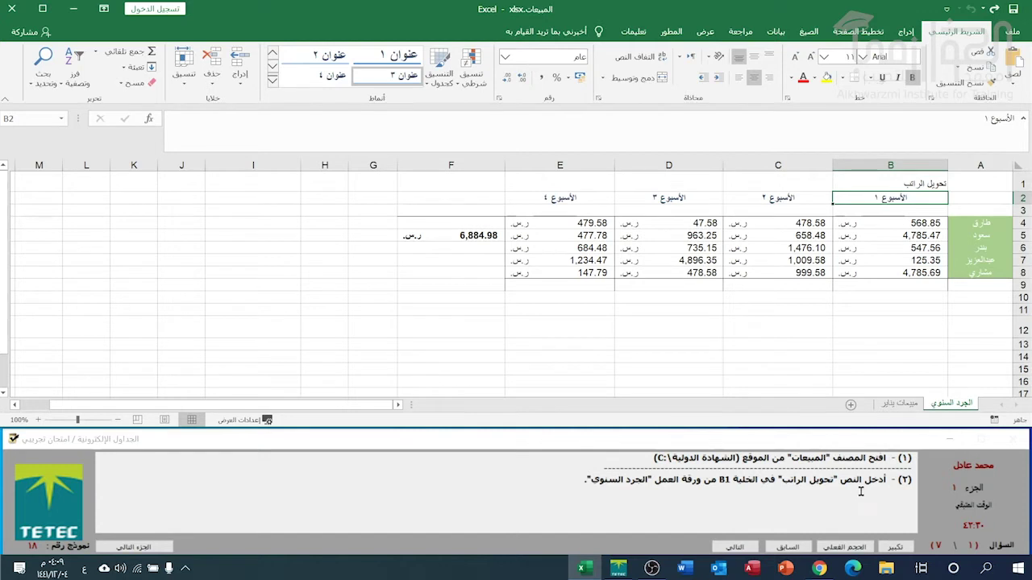
# Advance to the second exam question and select cell F3 on the الجرد السنوي sheet.
pyautogui.click(726, 548)
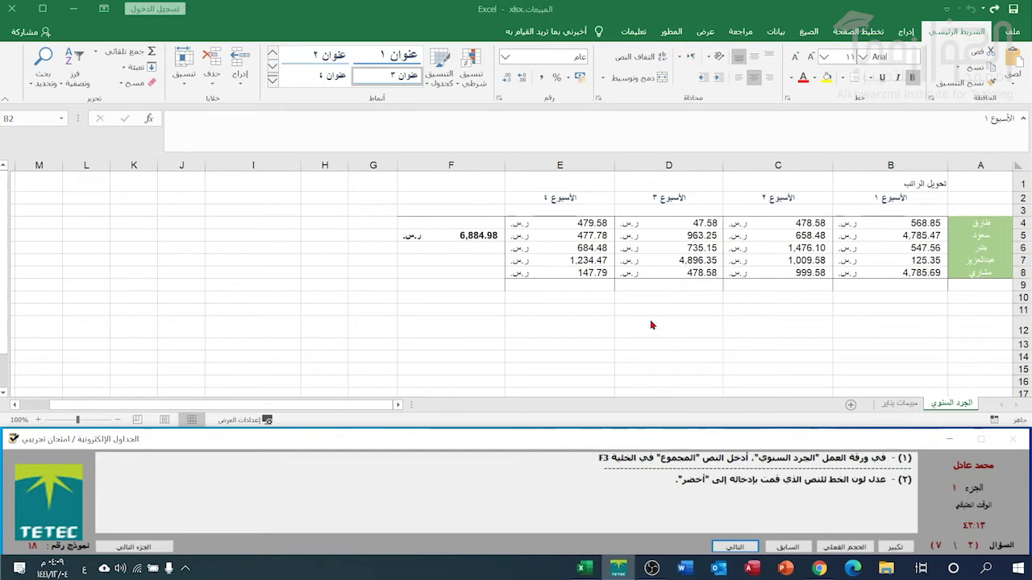
pyautogui.click(432, 165)
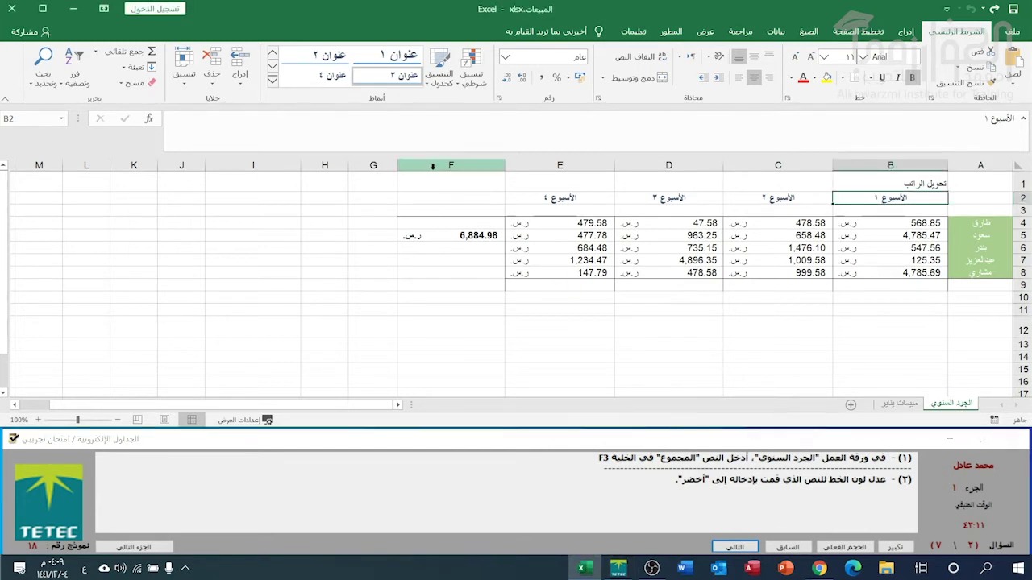
pyautogui.click(442, 210)
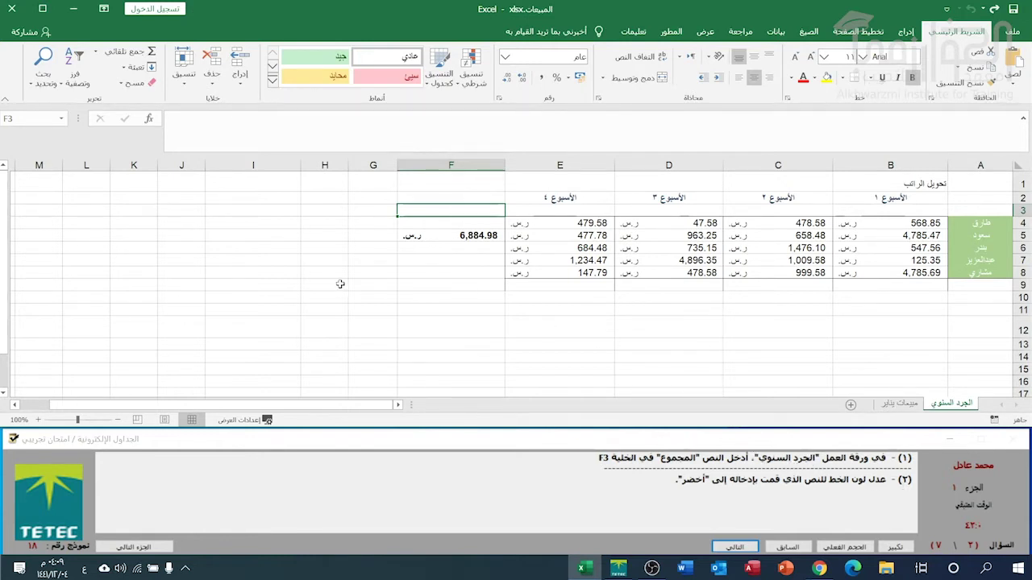
pyautogui.write('الجرد')
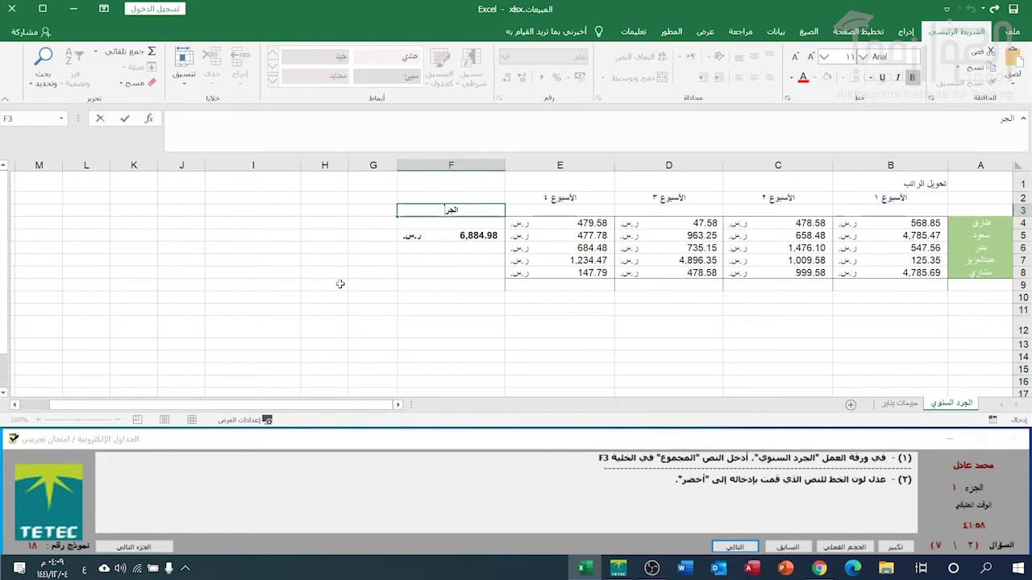
pyautogui.press('BackSpace')
pyautogui.press('BackSpace')
pyautogui.press('BackSpace')
pyautogui.press('BackSpace')
pyautogui.press('BackSpace')
# Enter the text "المجموع" in cell F3 and set its font color to standard green.
pyautogui.write('المجموع')
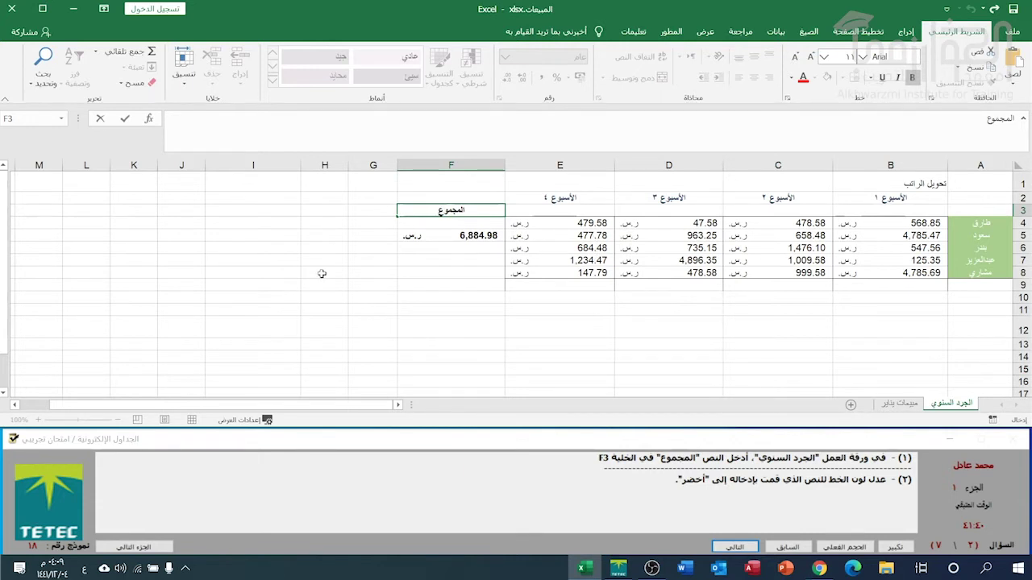
pyautogui.press('Return')
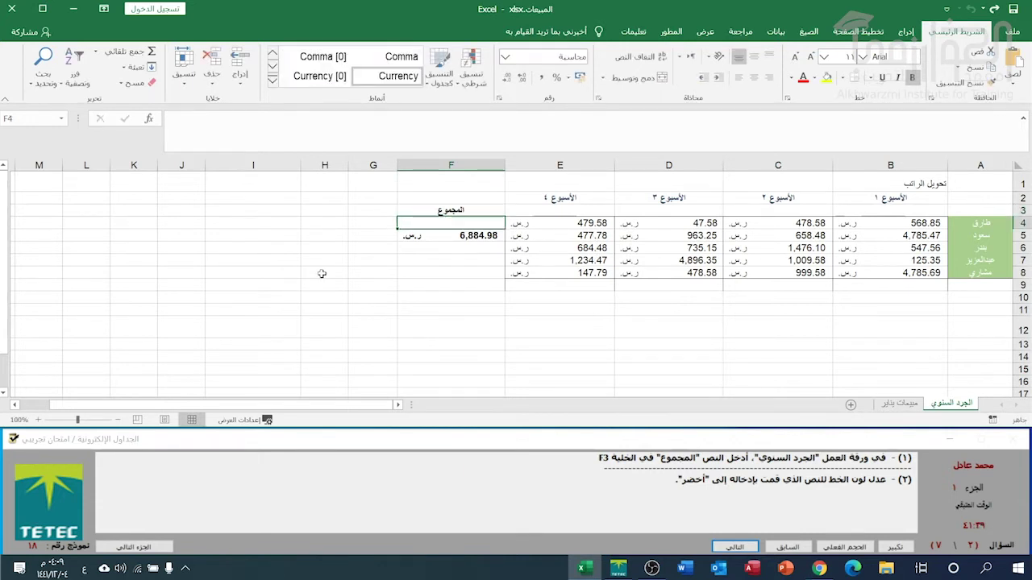
pyautogui.click(436, 211)
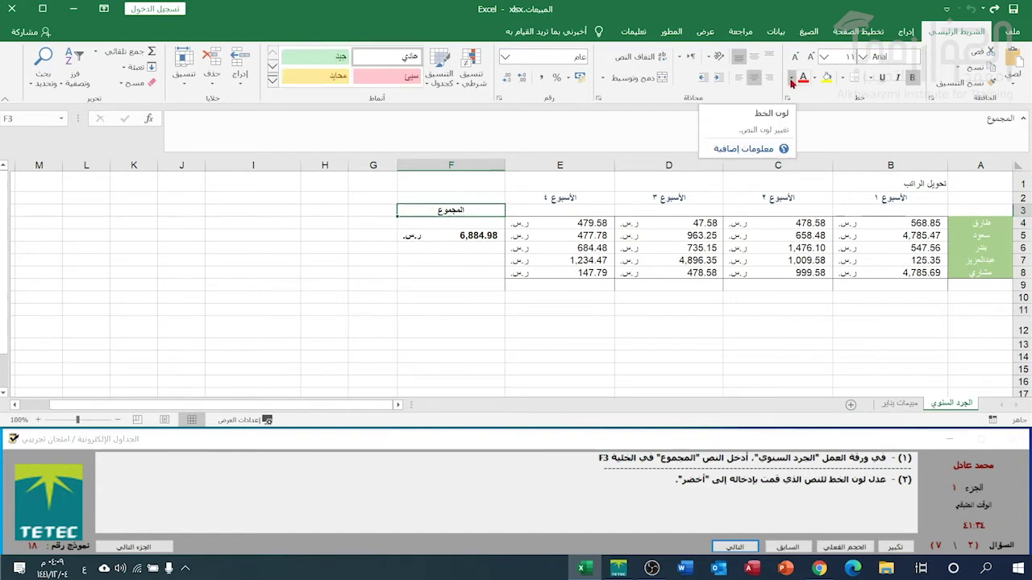
pyautogui.click(791, 81)
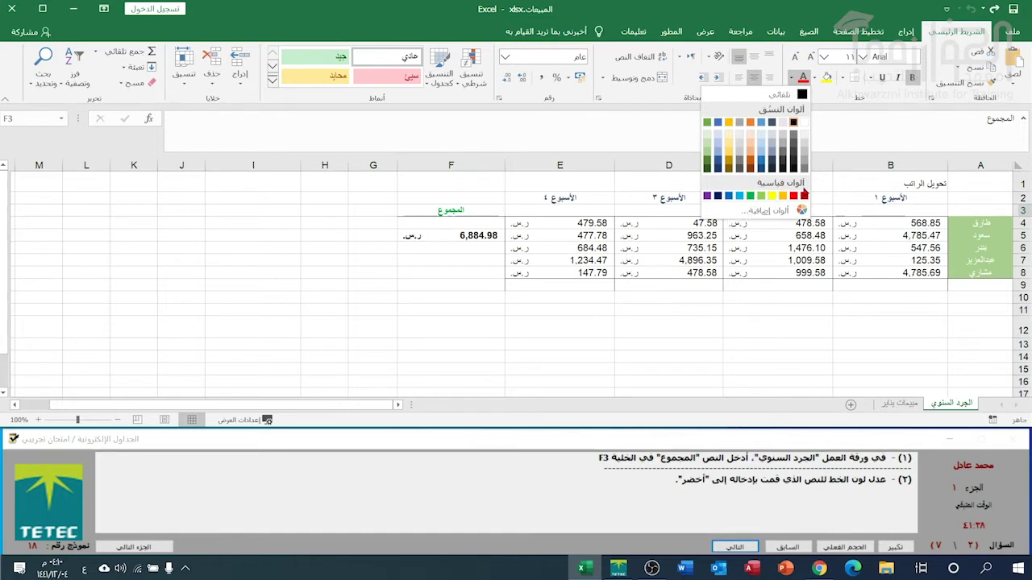
pyautogui.click(749, 198)
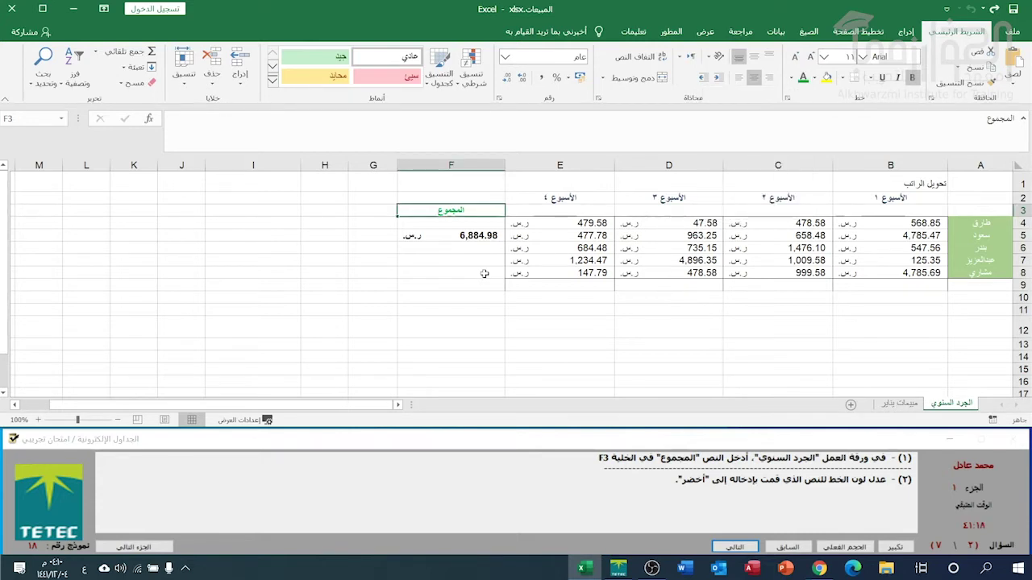
# Advance to the third exam question and examine the required cell range, number sequence and starting number.
pyautogui.click(734, 547)
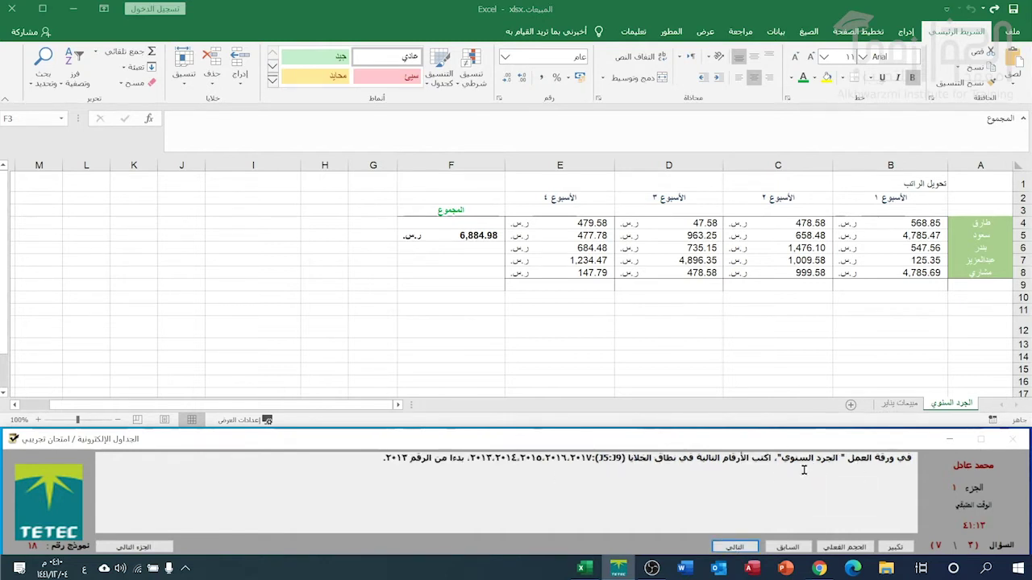
pyautogui.doubleClick(606, 457)
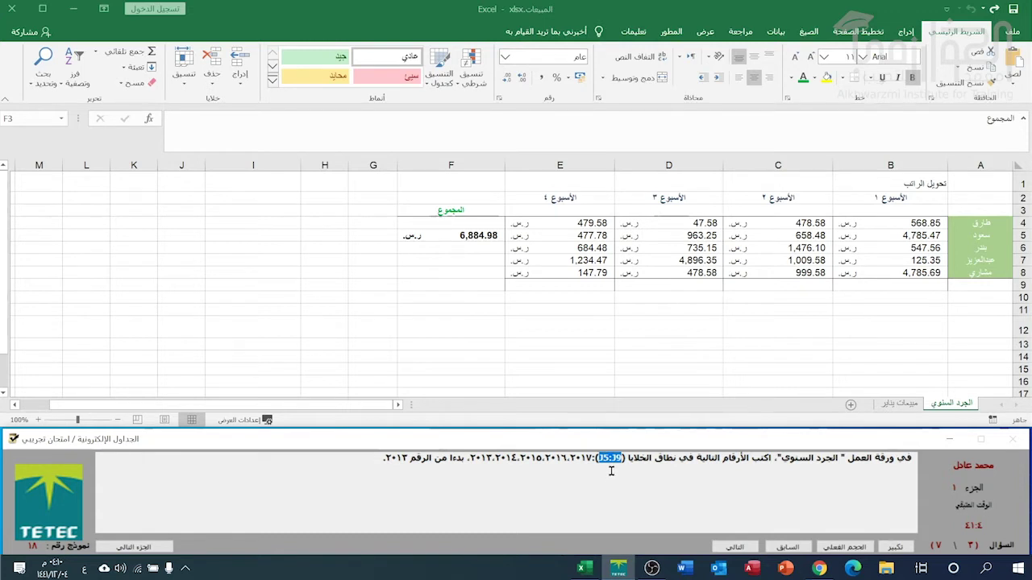
pyautogui.moveTo(610, 461); pyautogui.dragTo(604, 458)
pyautogui.click(601, 458)
pyautogui.moveTo(598, 459); pyautogui.dragTo(611, 458)
pyautogui.doubleClick(666, 456)
pyautogui.moveTo(643, 457); pyautogui.dragTo(599, 460)
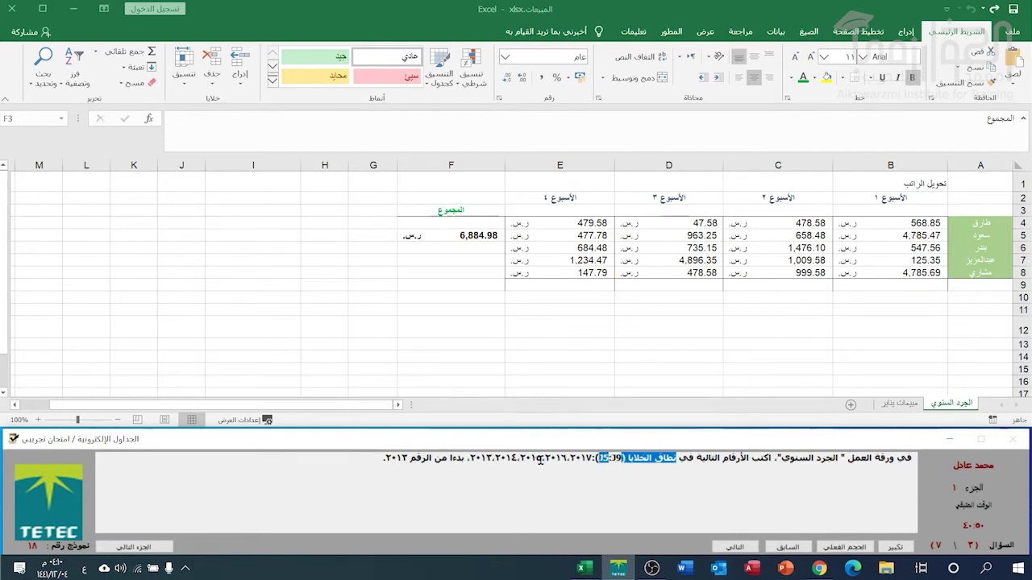
pyautogui.click(560, 455)
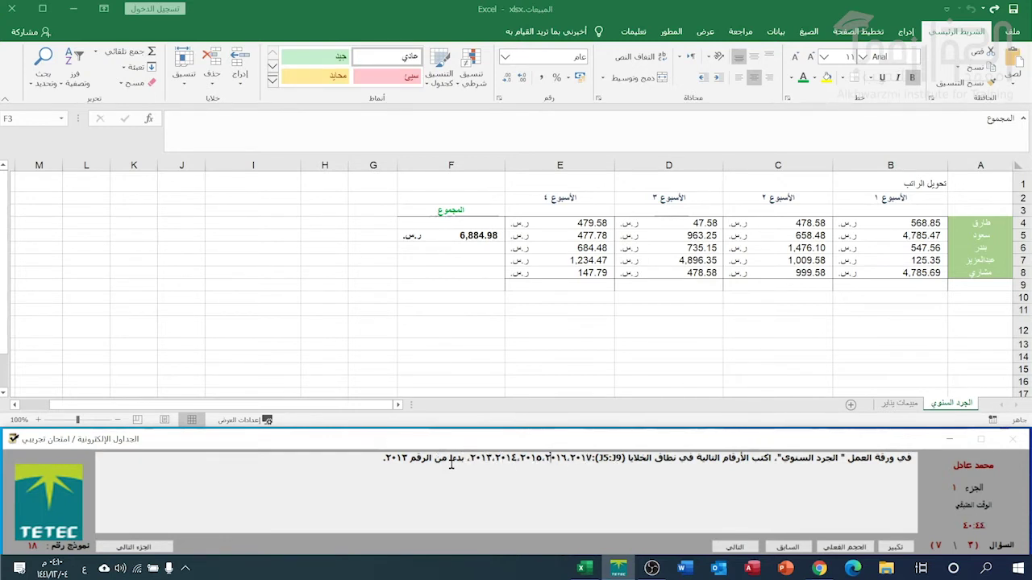
pyautogui.moveTo(465, 457); pyautogui.dragTo(383, 458)
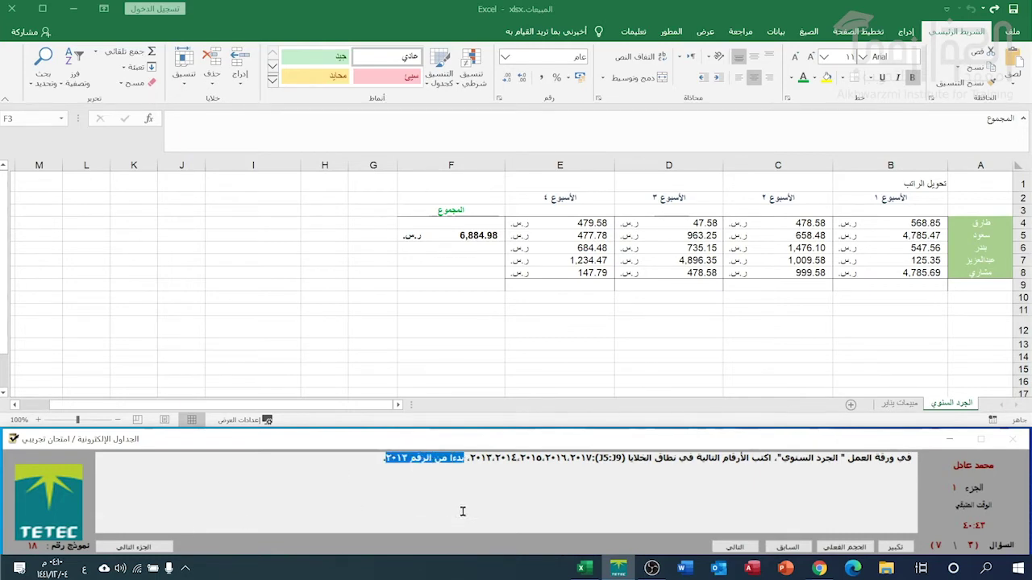
pyautogui.click(475, 459)
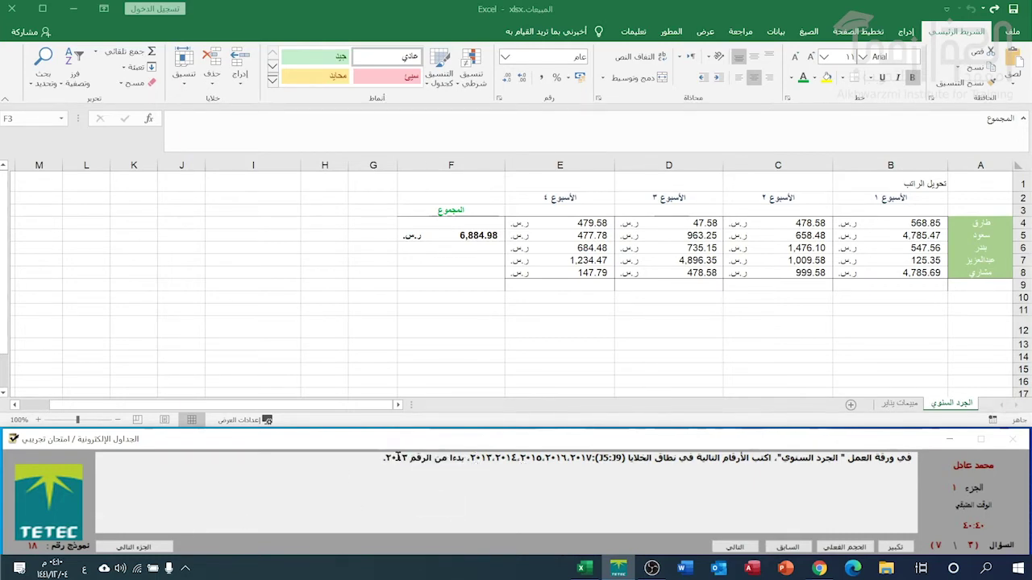
pyautogui.click(602, 458)
# Enter the numbers 2013, 2014, 2015, 2016 and 2017 in cells J5 to J9 of the الجرد السنوي sheet.
pyautogui.click(178, 185)
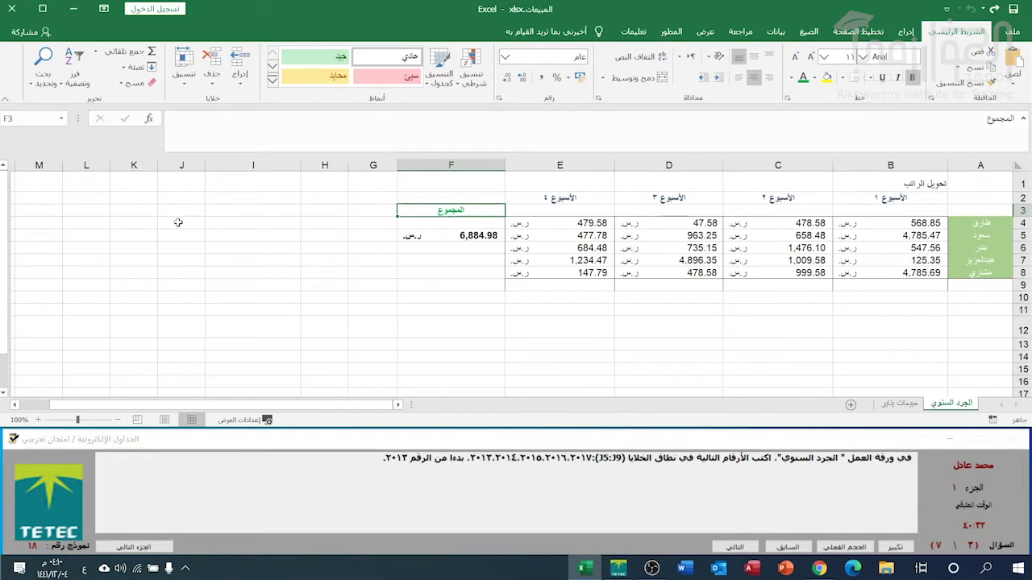
pyautogui.click(185, 235)
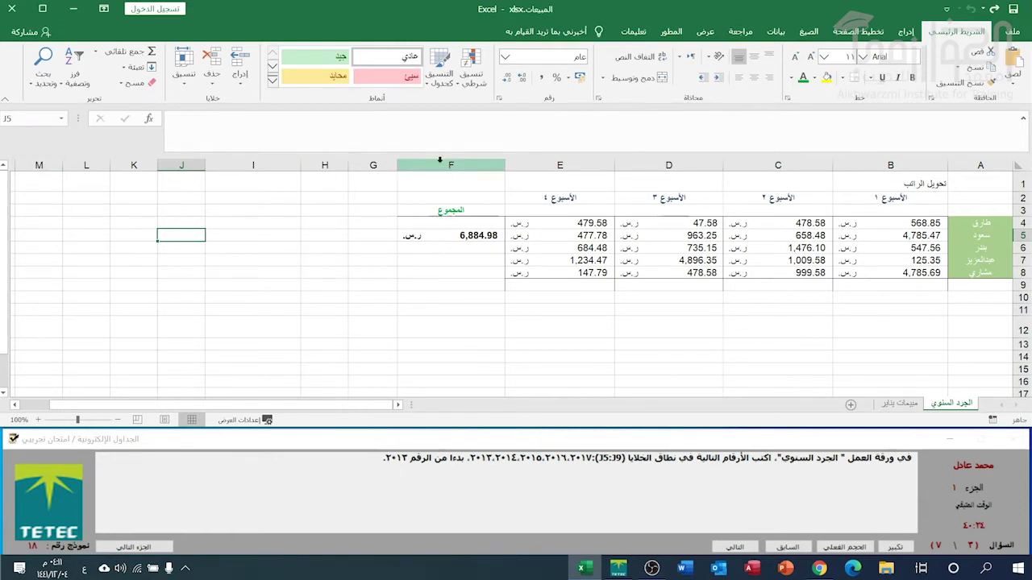
pyautogui.write('2013')
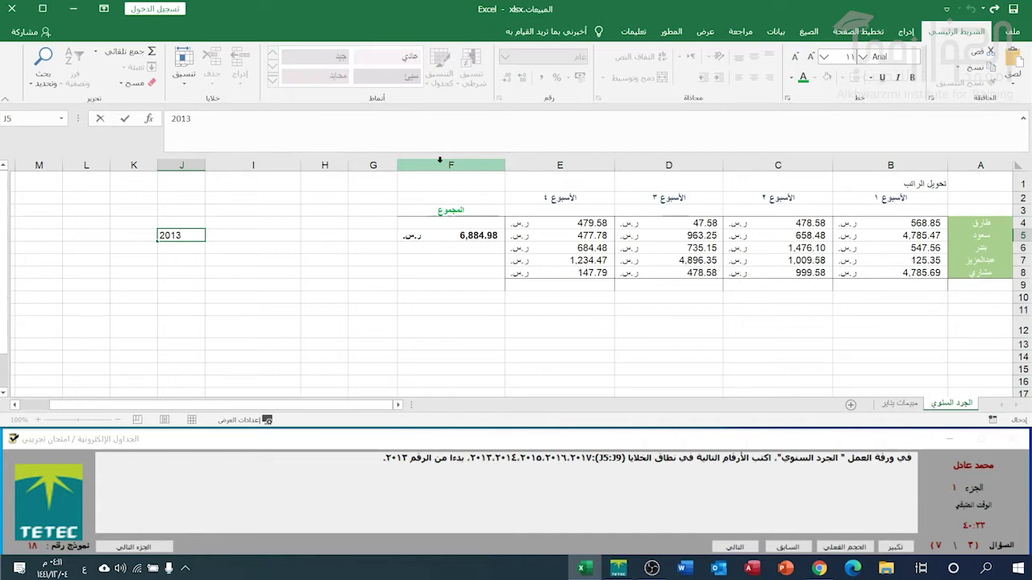
pyautogui.press('Return')
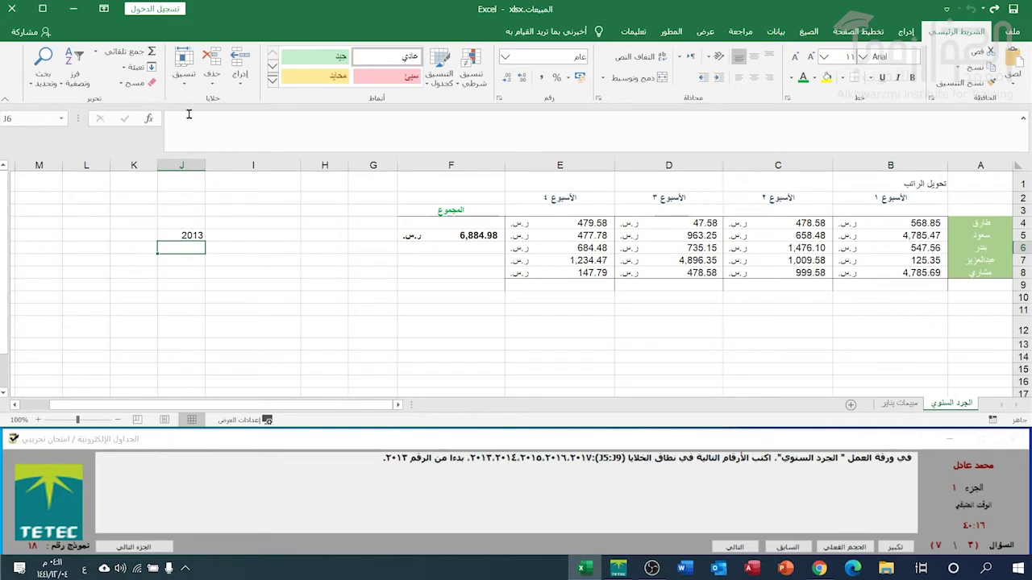
pyautogui.write('2014')
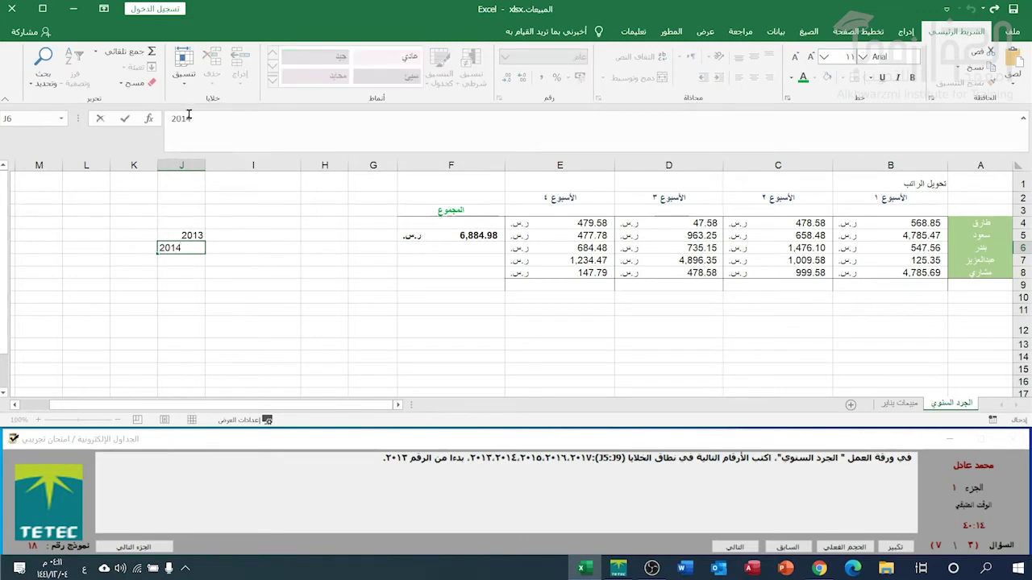
pyautogui.press('Return')
pyautogui.write('2015')
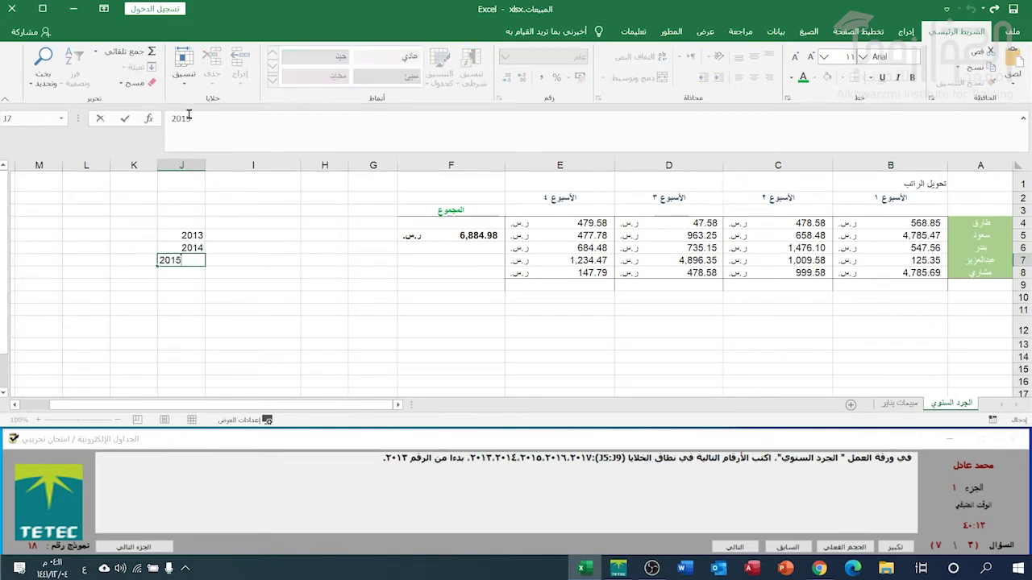
pyautogui.press('Return')
pyautogui.write('2016')
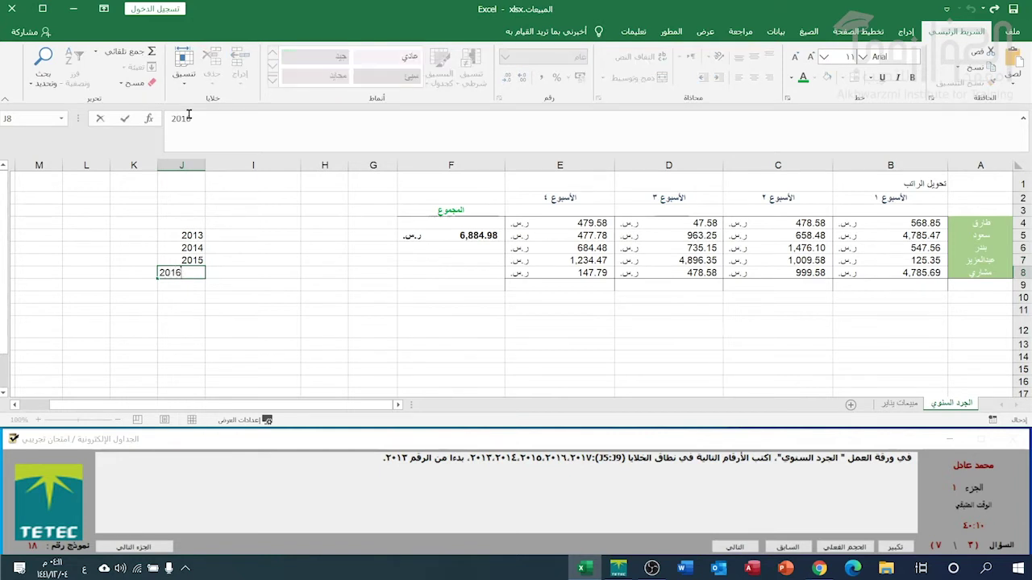
pyautogui.press('Return')
pyautogui.write('2017')
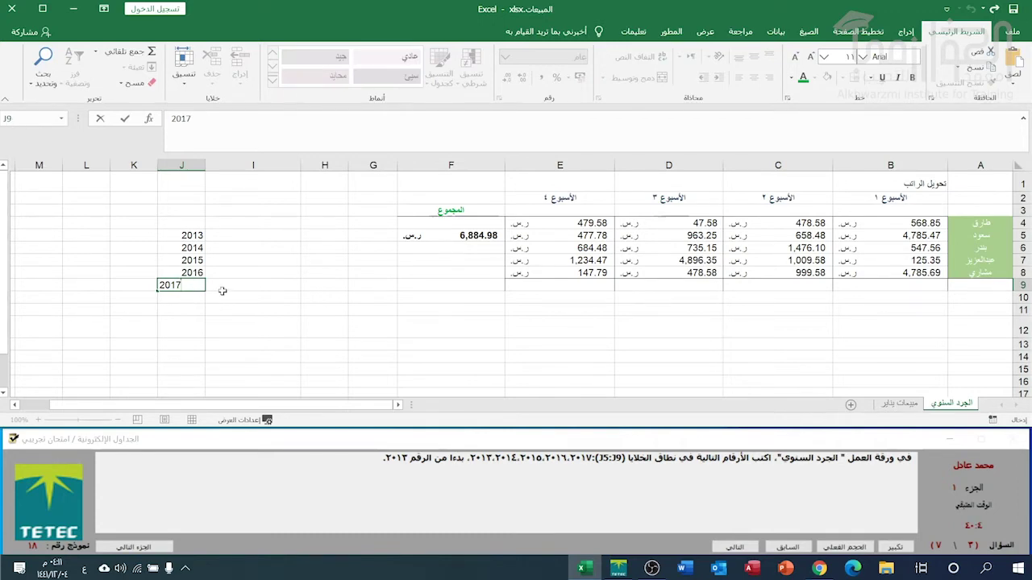
pyautogui.press('Return')
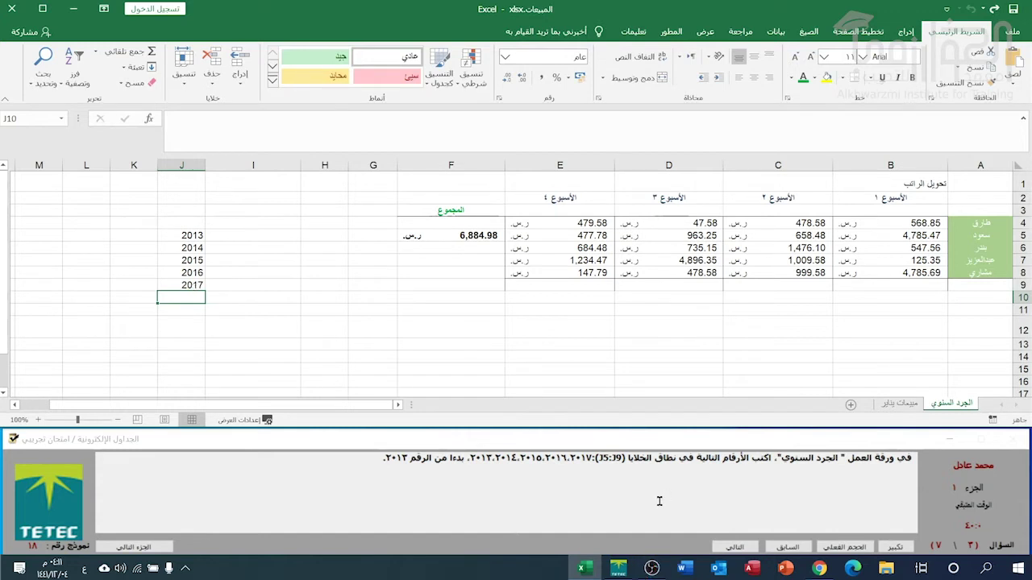
# Advance to the fourth exam question and set the width of column A to 25 on the مبيعات يناير sheet.
pyautogui.click(732, 547)
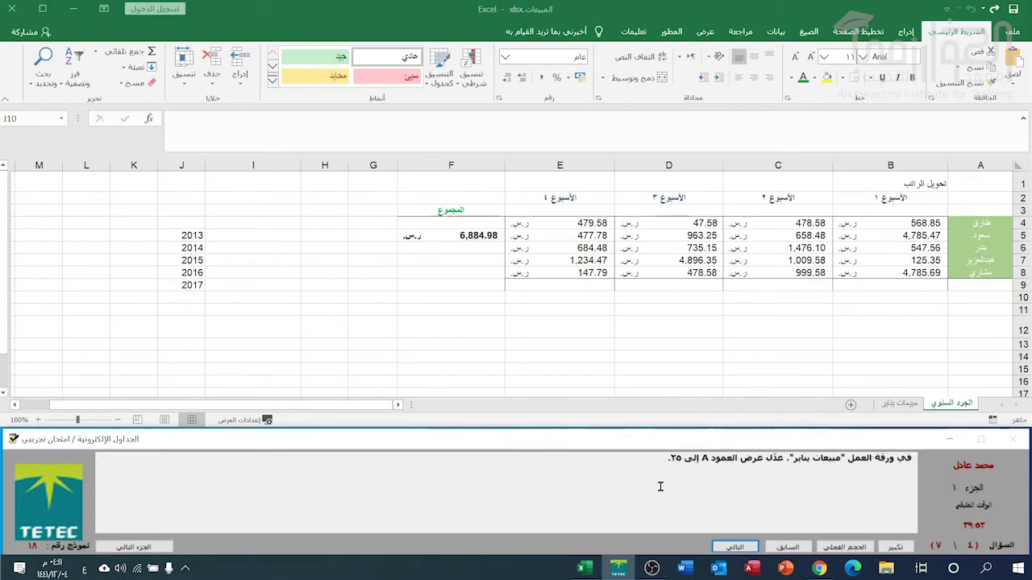
pyautogui.click(900, 407)
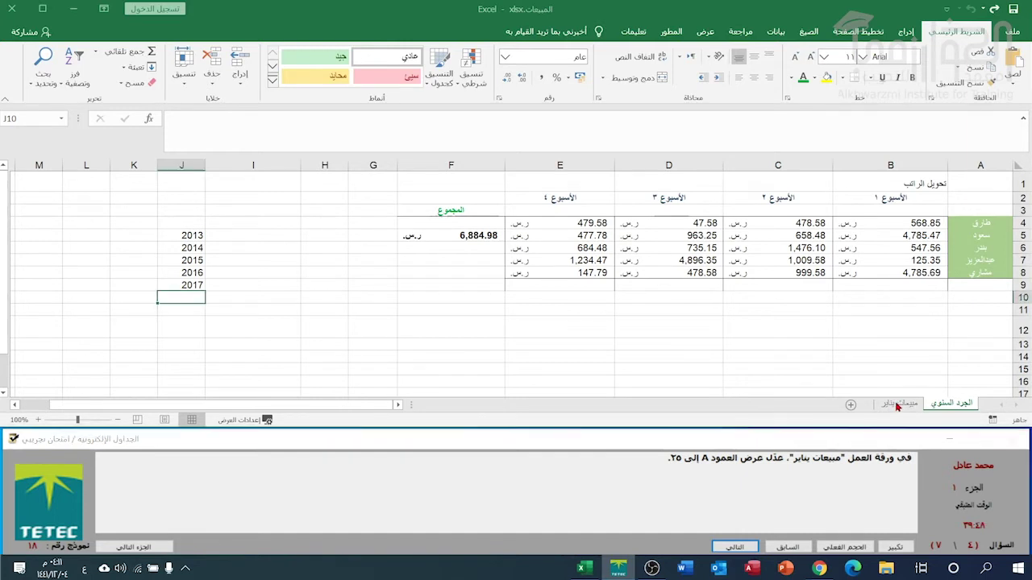
pyautogui.click(900, 405)
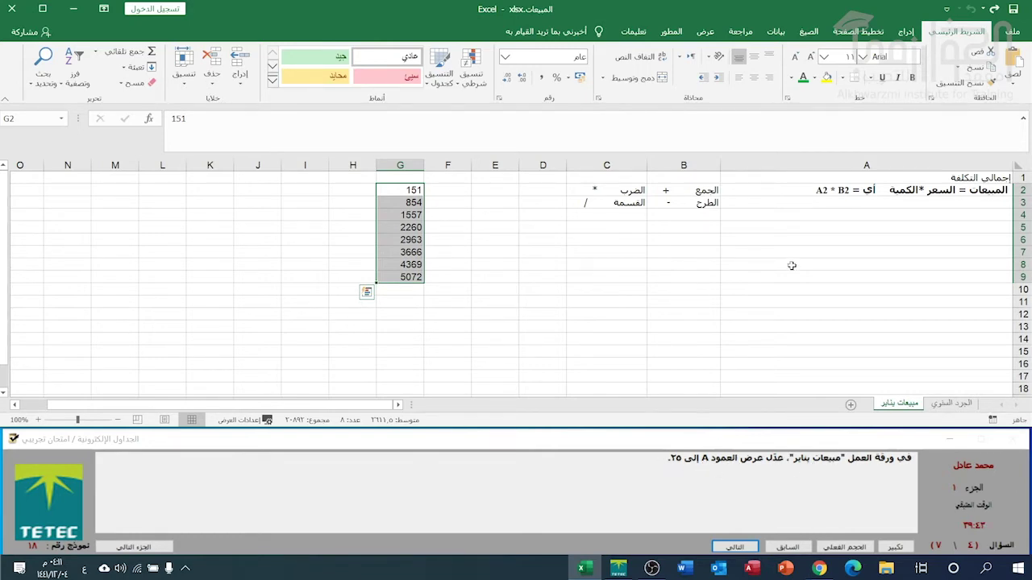
pyautogui.click(838, 165)
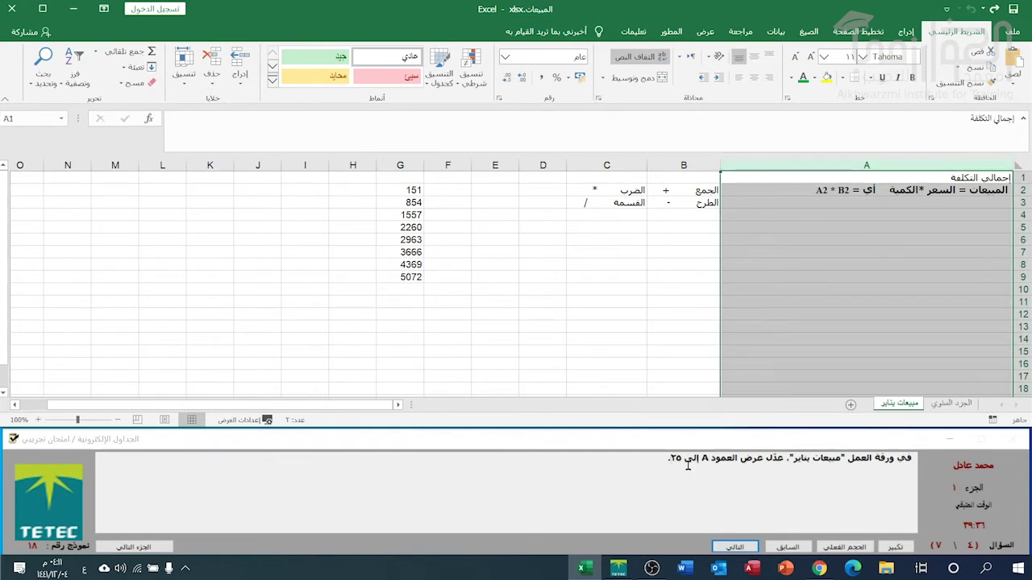
pyautogui.rightClick(814, 163)
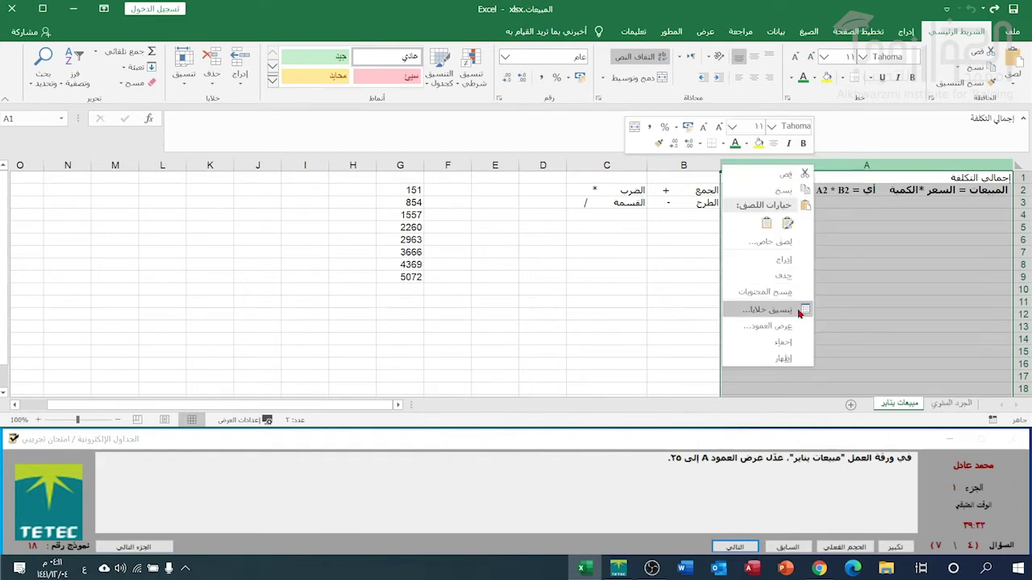
pyautogui.click(763, 326)
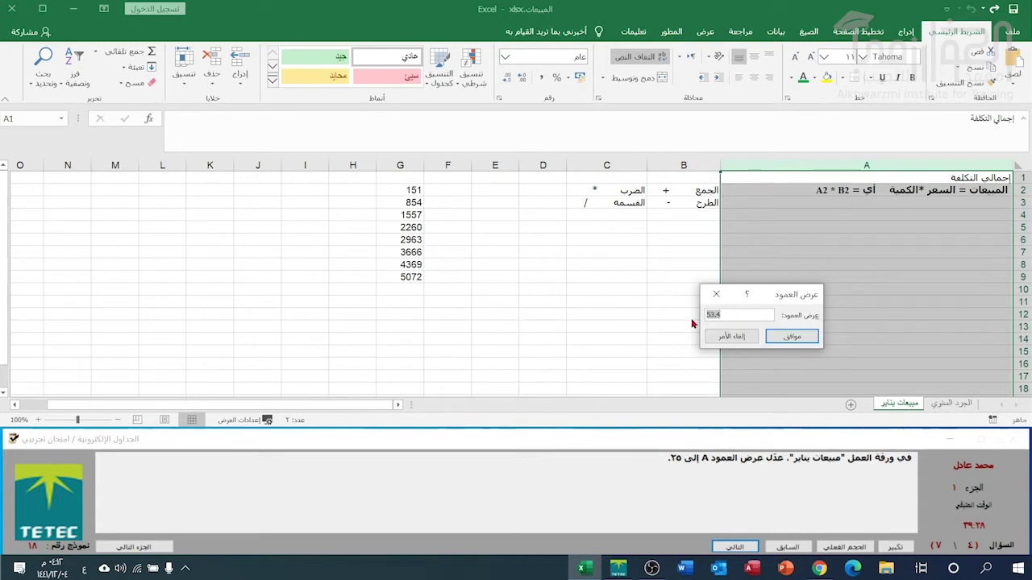
pyautogui.write('25')
pyautogui.click(794, 339)
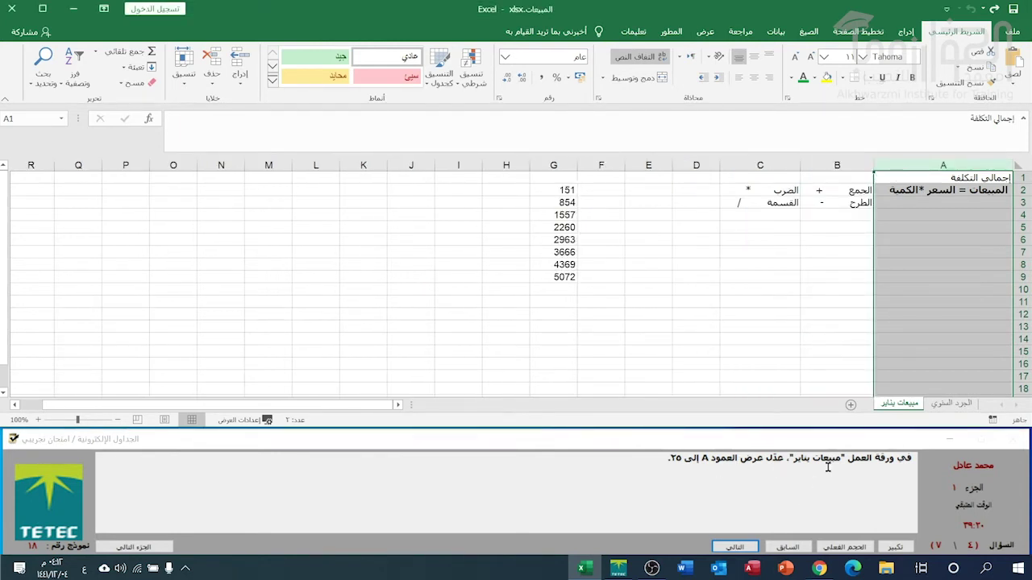
# Advance to the fifth exam question and select the range G2:G9 on the مبيعات يناير sheet.
pyautogui.click(734, 546)
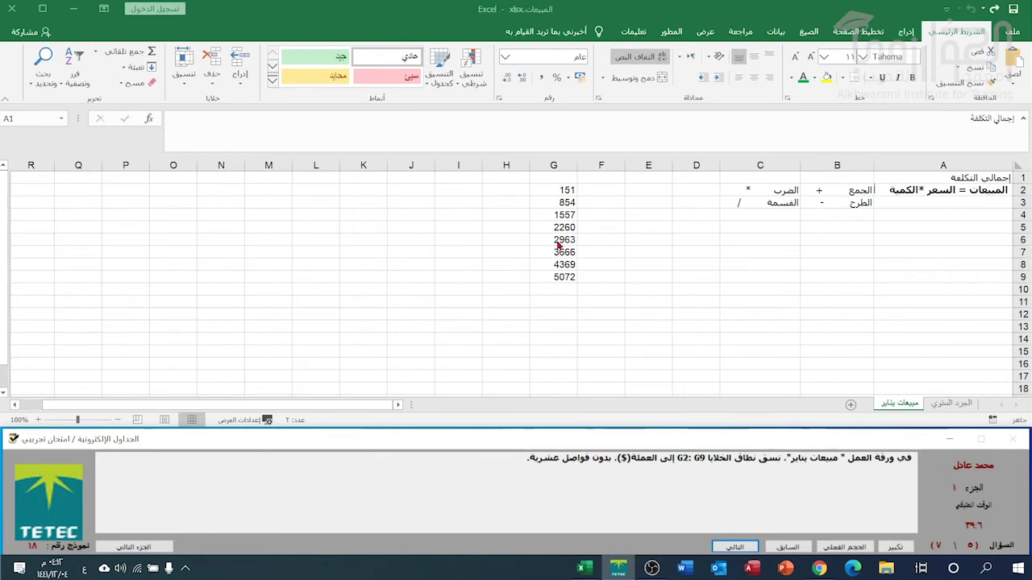
pyautogui.hotkey('ctrl', 'space')
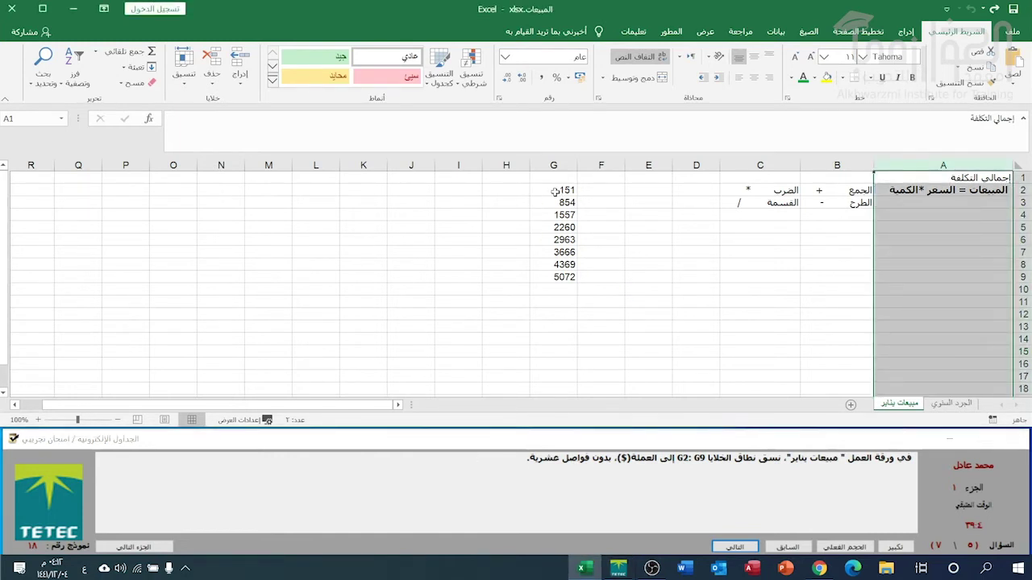
pyautogui.click(555, 192)
pyautogui.click(559, 203)
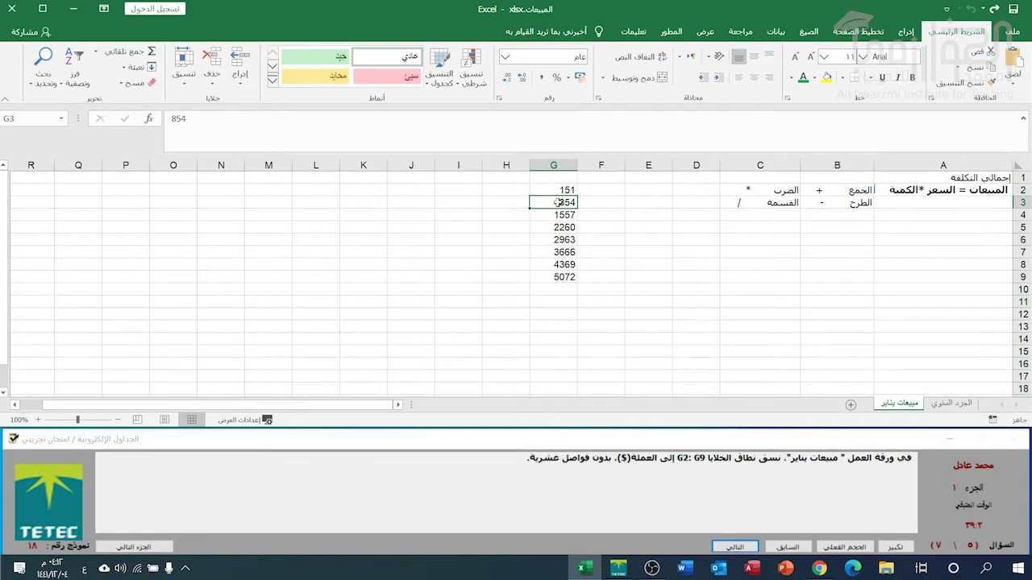
pyautogui.moveTo(562, 190); pyautogui.dragTo(557, 278)
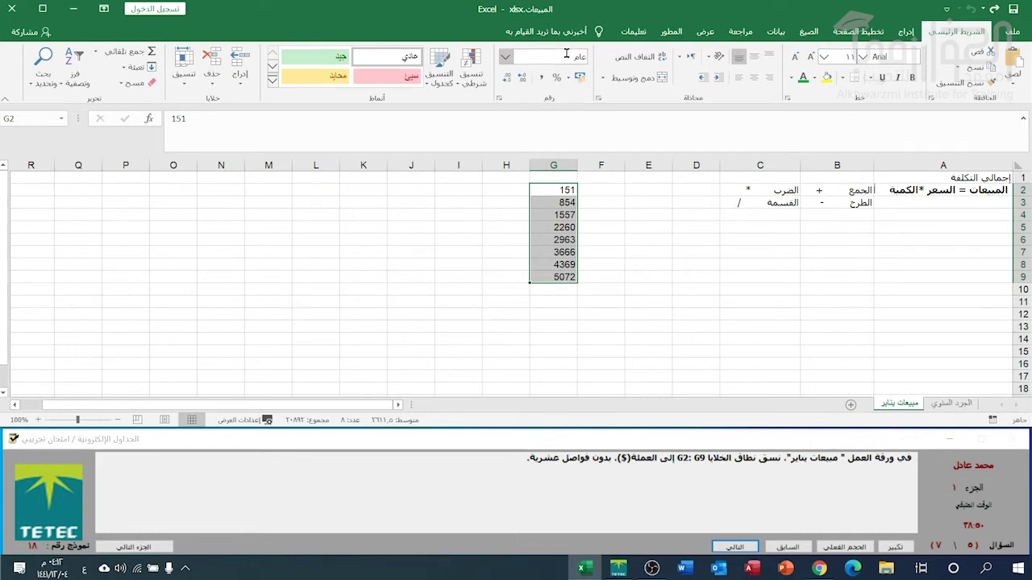
# Apply the custom dollar format "$"#,##0.00 to cells G2:G9 and remove both decimal places.
pyautogui.click(500, 101)
pyautogui.moveTo(646, 50); pyautogui.dragTo(760, 76)
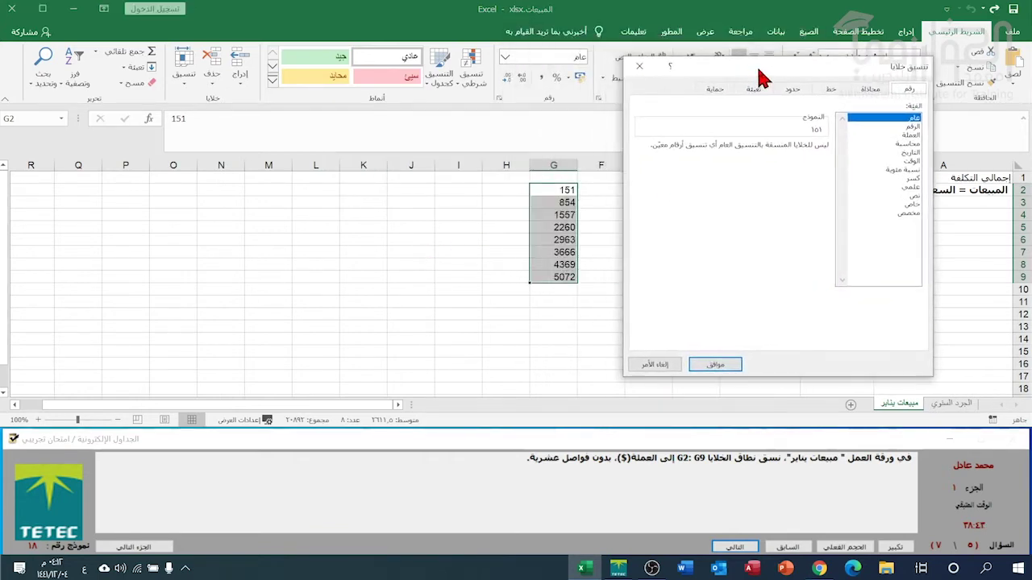
pyautogui.click(904, 214)
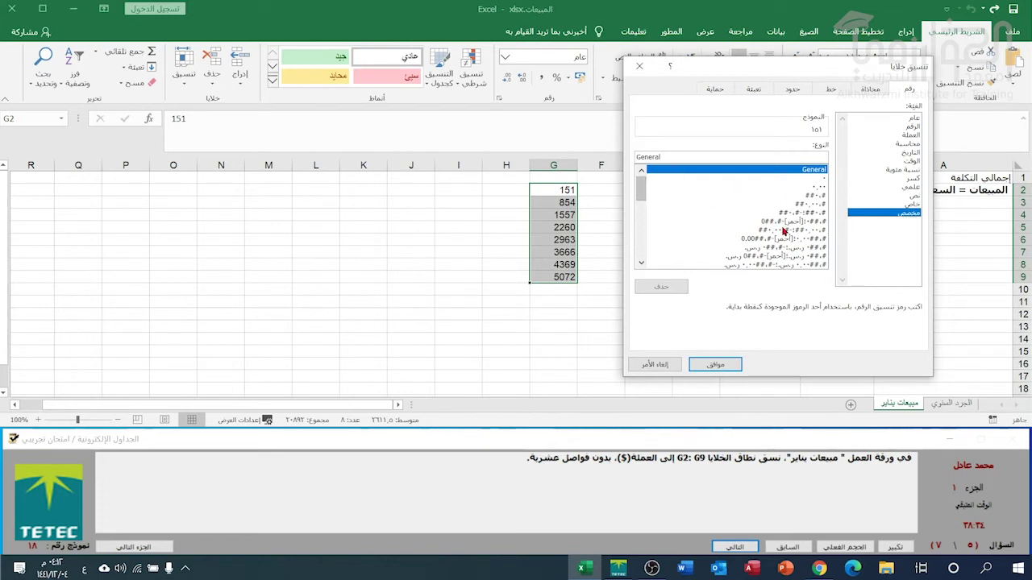
pyautogui.moveTo(637, 192); pyautogui.dragTo(641, 258)
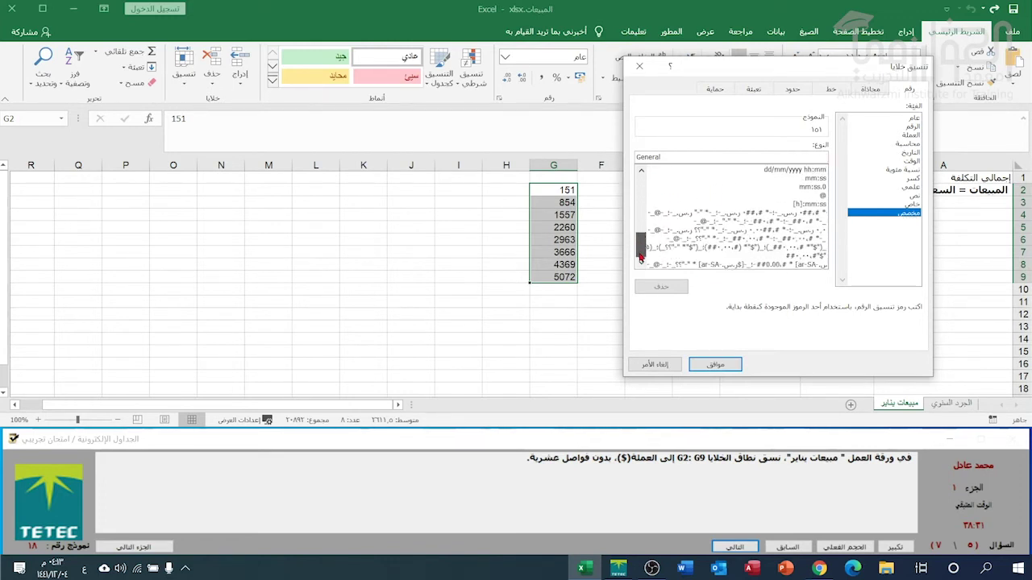
pyautogui.click(814, 256)
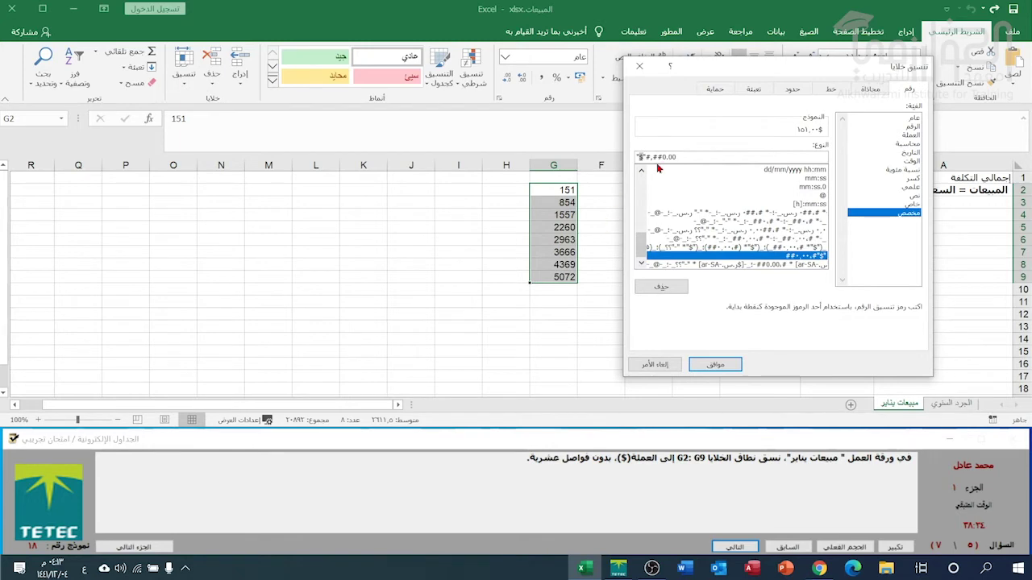
pyautogui.click(715, 366)
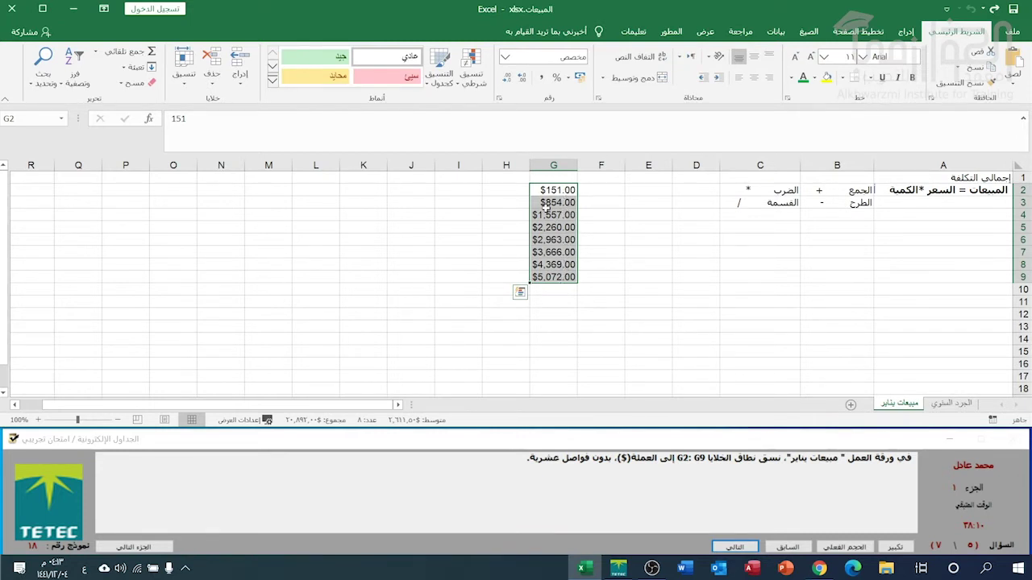
pyautogui.click(507, 79)
pyautogui.click(508, 82)
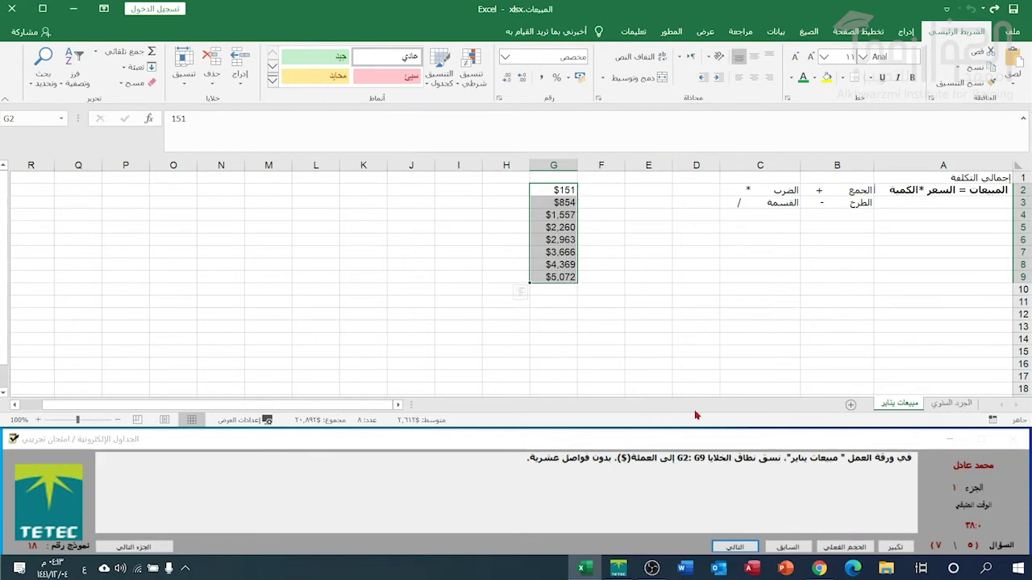
# Advance to the sixth exam question and set the print orientation of the مبيعات يناير sheet to landscape (اتجاه أفقي).
pyautogui.click(734, 547)
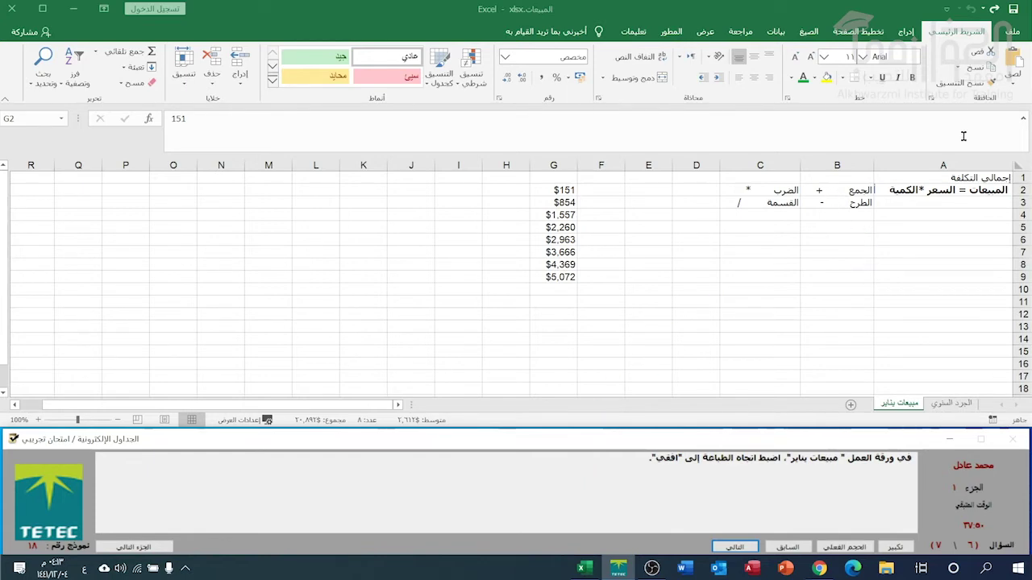
pyautogui.click(1010, 32)
pyautogui.click(1011, 31)
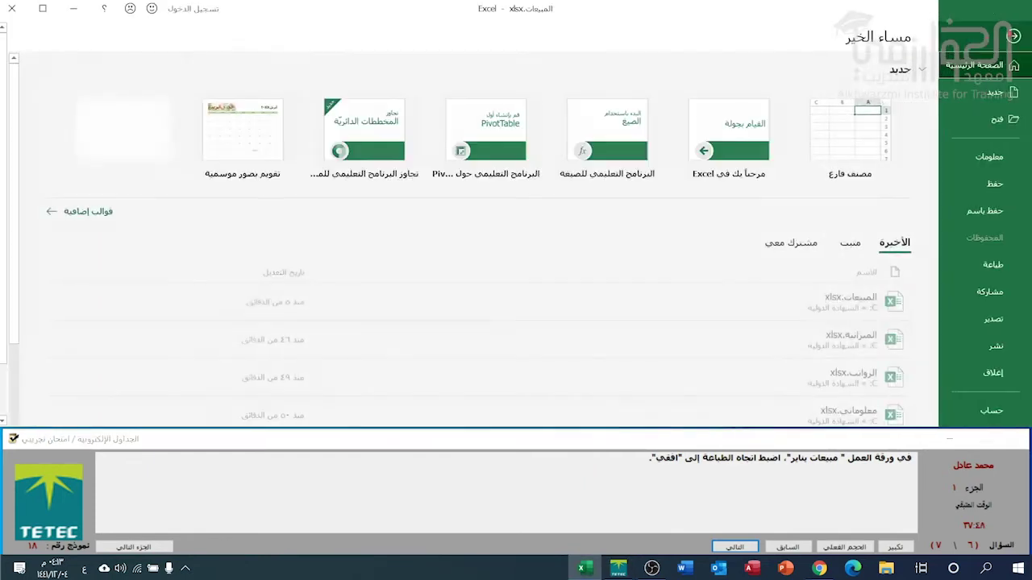
pyautogui.click(985, 270)
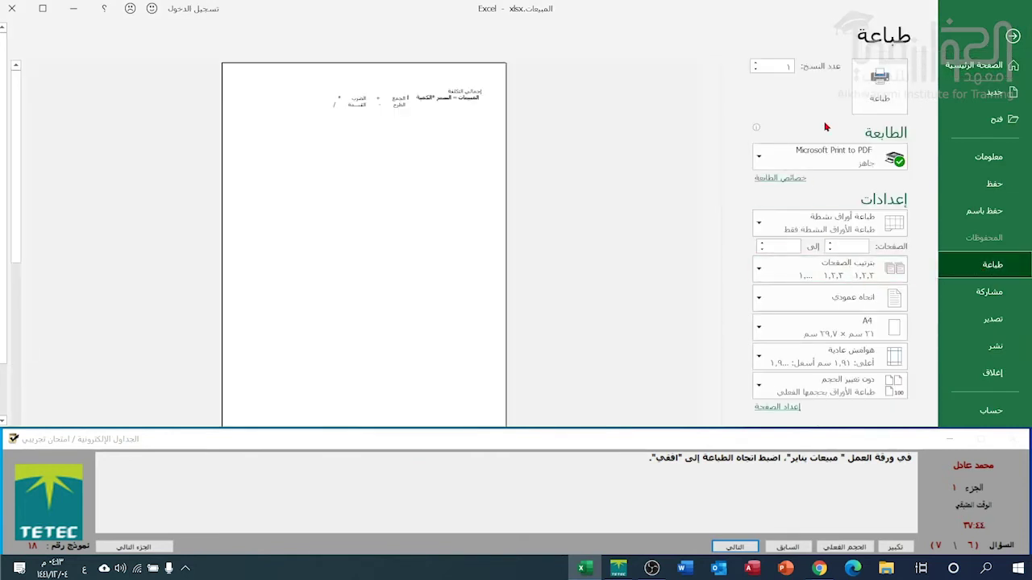
pyautogui.click(806, 300)
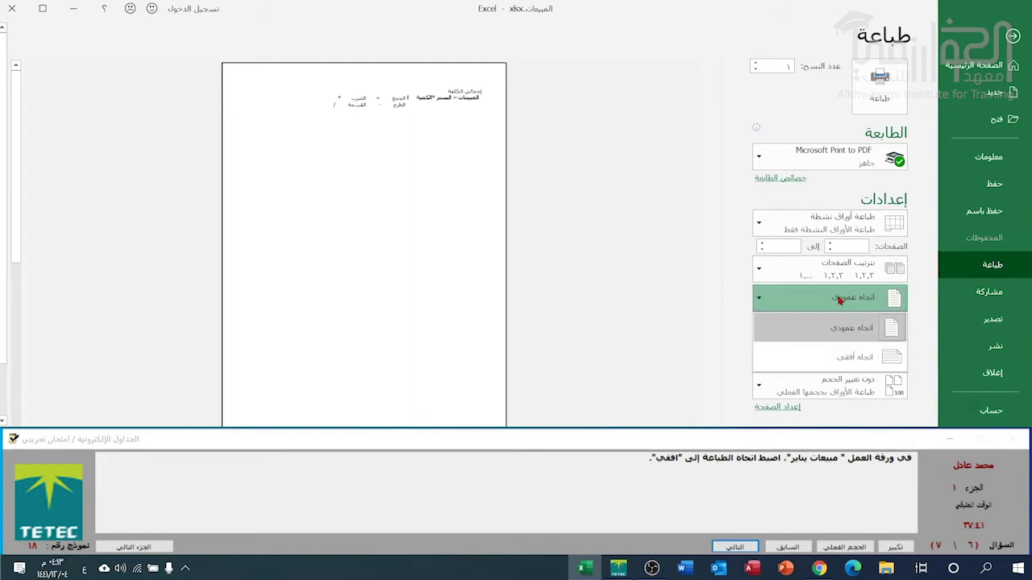
pyautogui.click(841, 359)
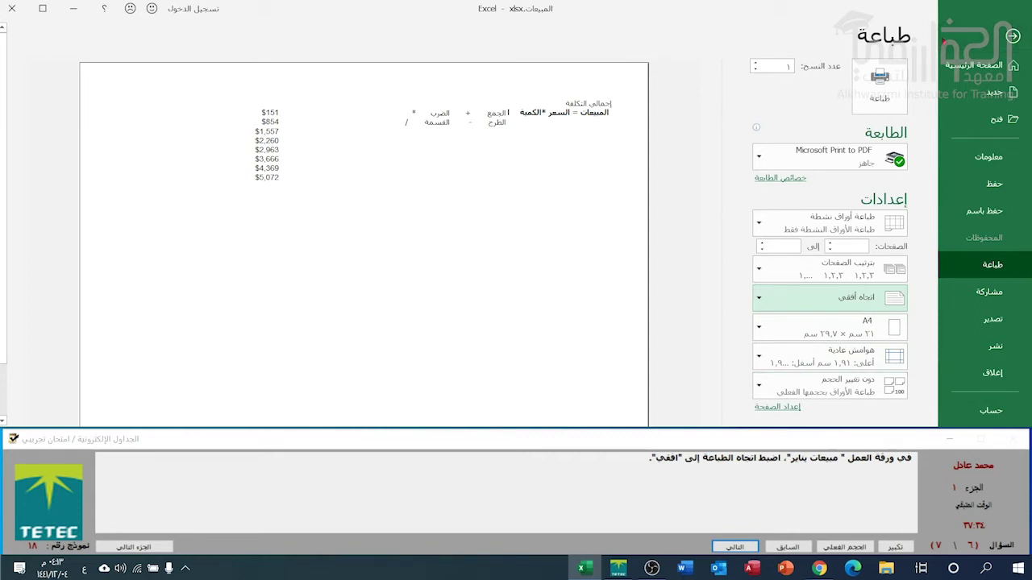
pyautogui.click(1013, 36)
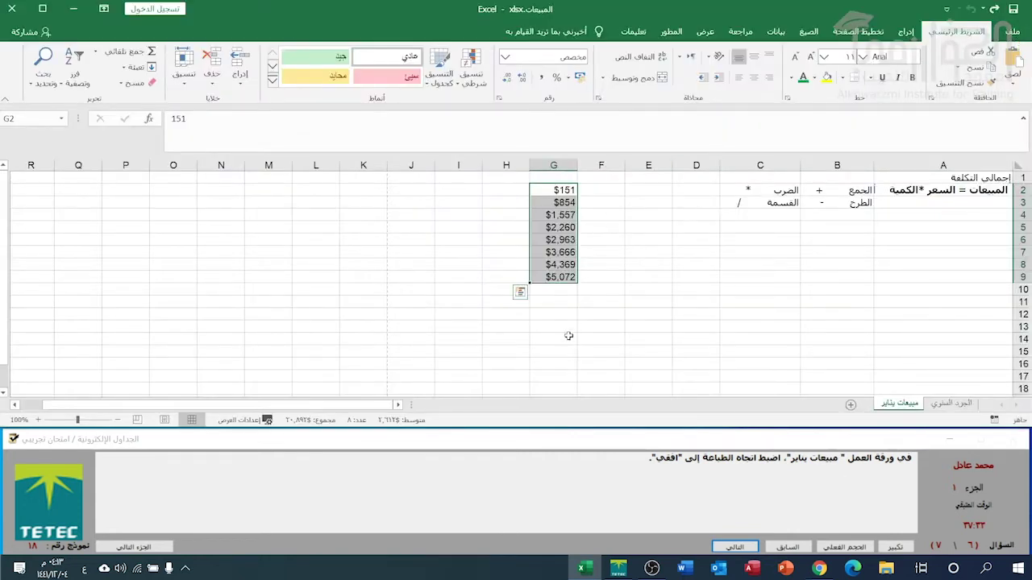
# Advance to the seventh exam question and save a copy of the workbook as نسخة محدثة in the C:\الشهادة الدولية folder.
pyautogui.click(731, 547)
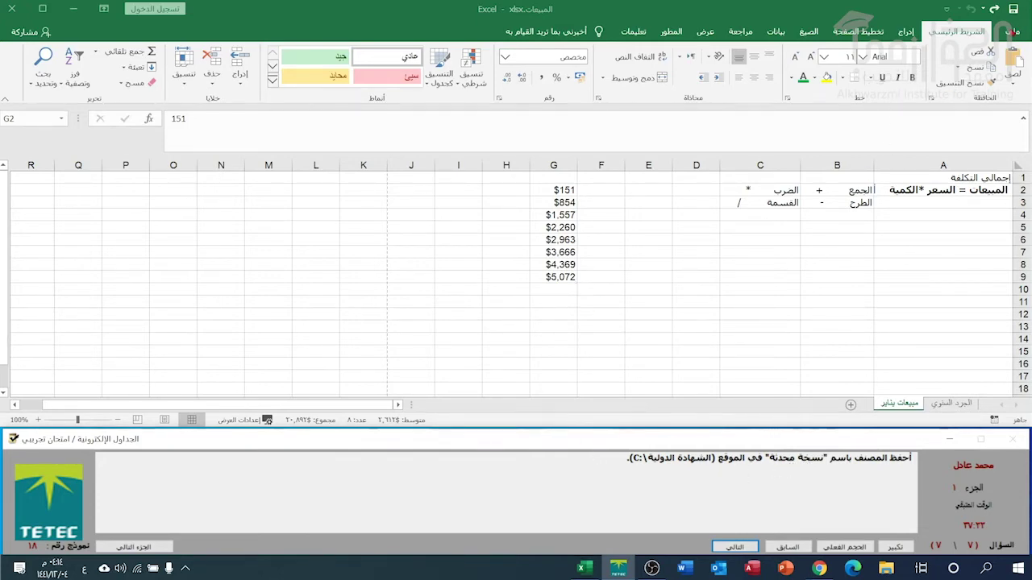
pyautogui.click(1014, 32)
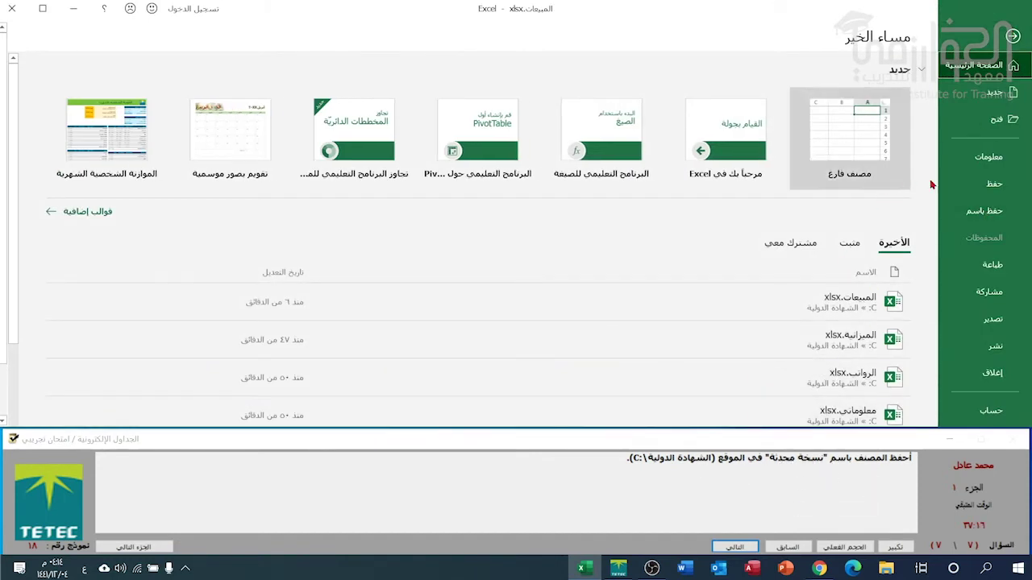
pyautogui.click(979, 210)
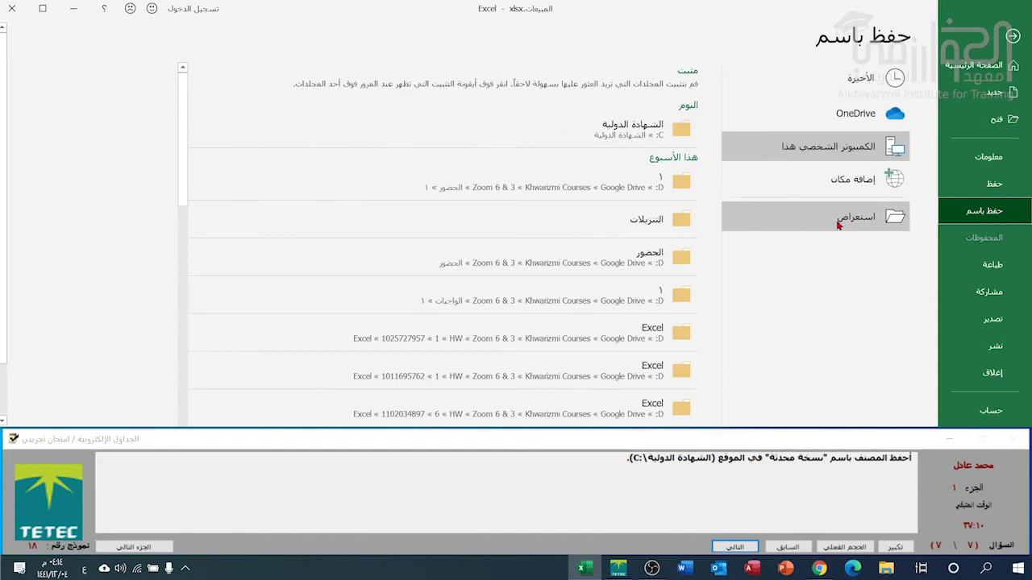
pyautogui.click(838, 224)
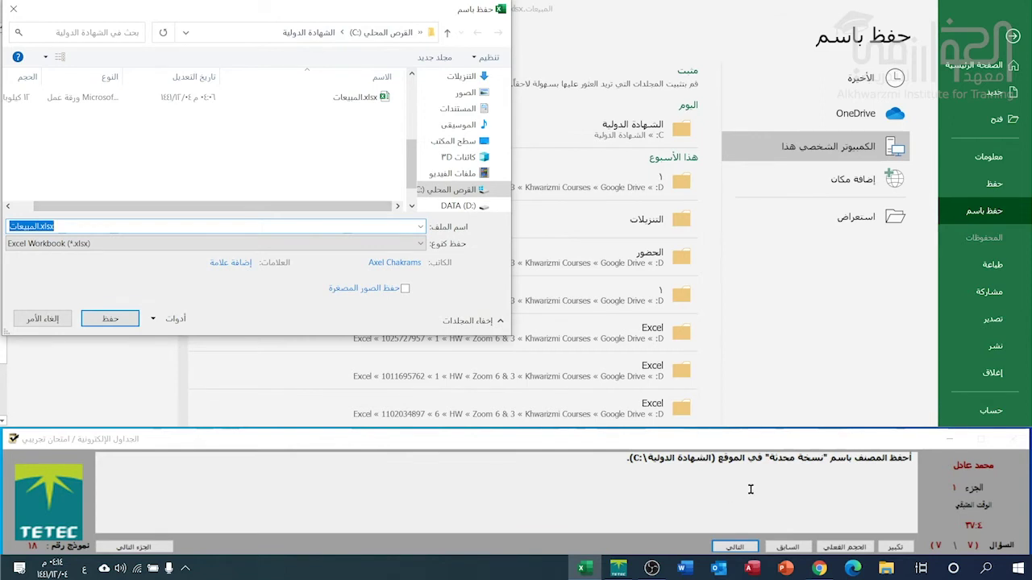
pyautogui.write('ن')
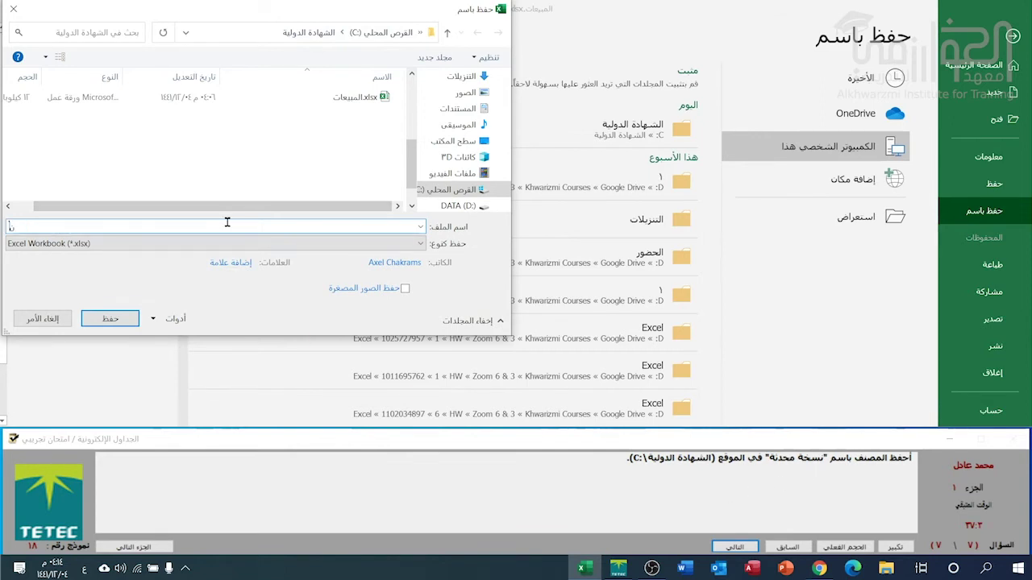
pyautogui.write('سخة محدثة')
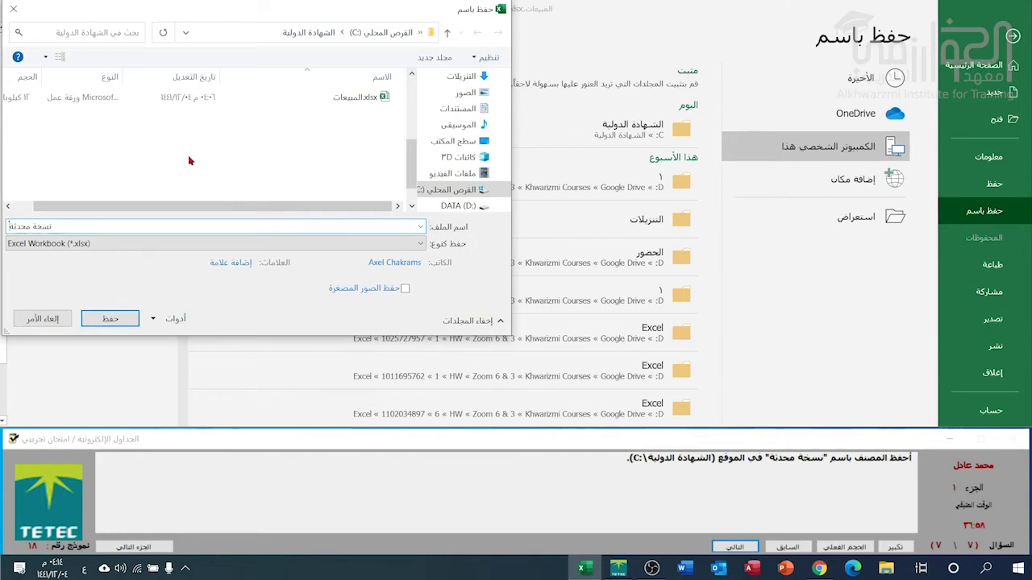
pyautogui.click(110, 318)
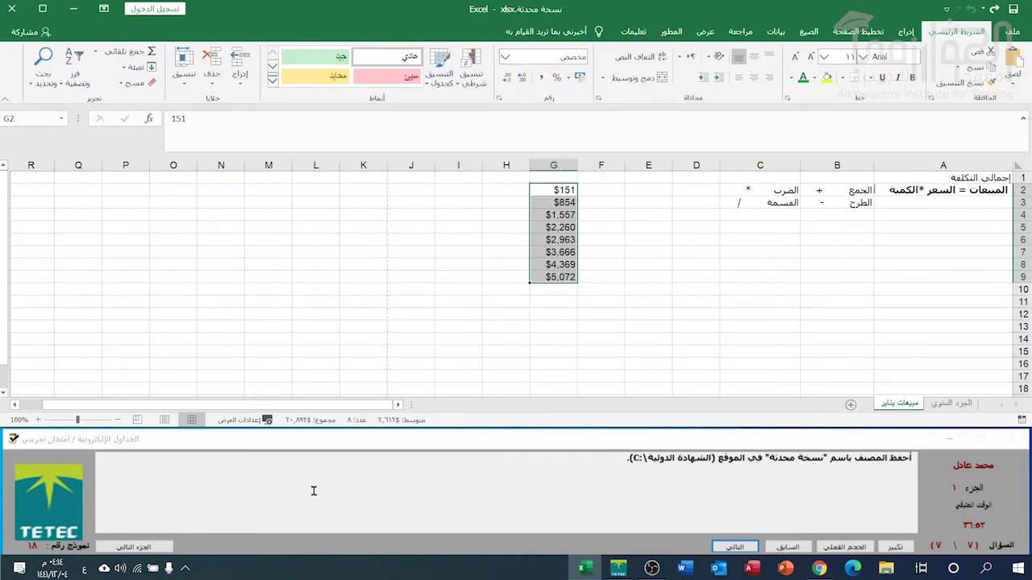
# Move on to part 2 of the practice exam, confirm the change, and read its first question.
pyautogui.click(137, 547)
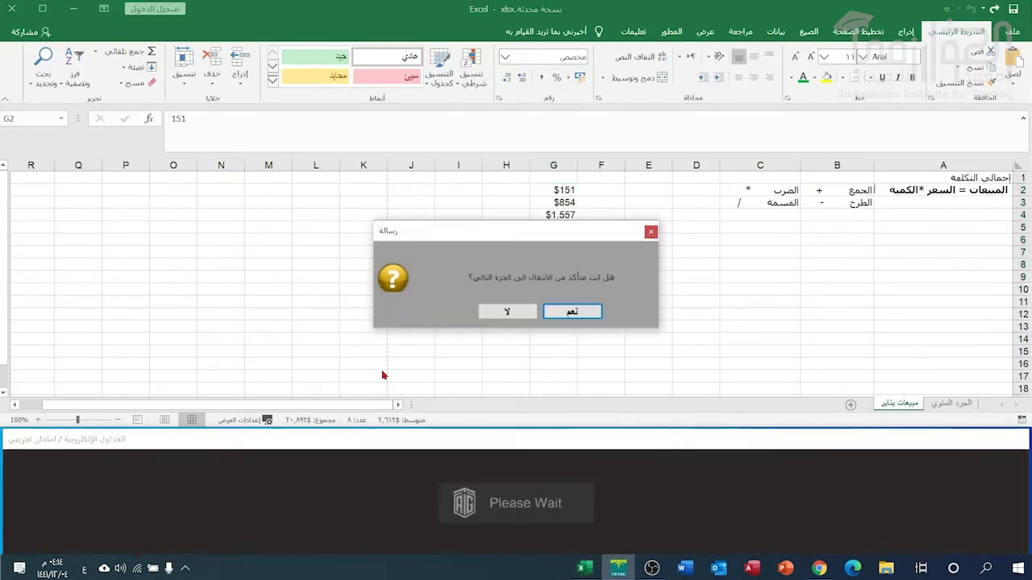
pyautogui.click(590, 312)
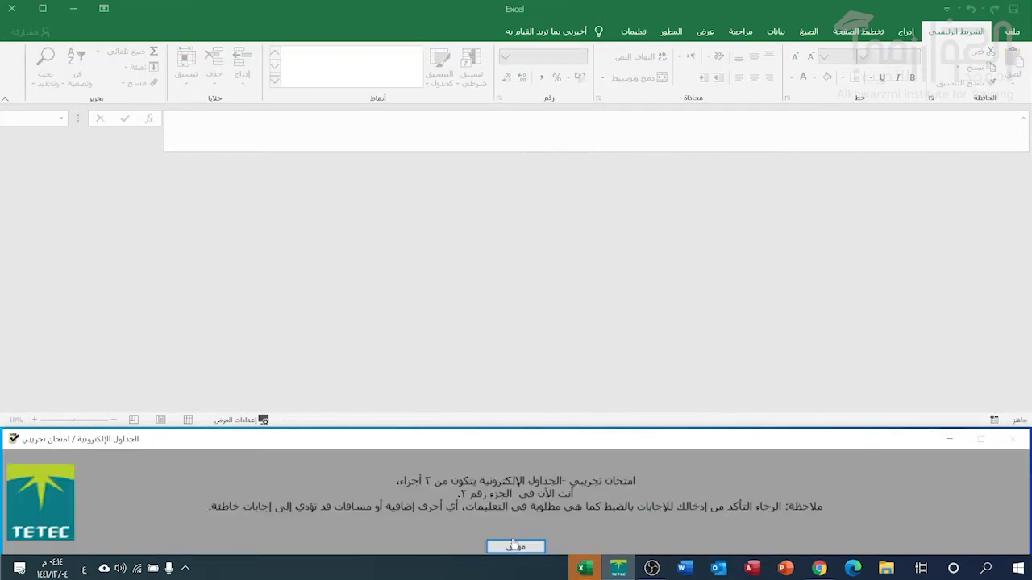
pyautogui.click(514, 547)
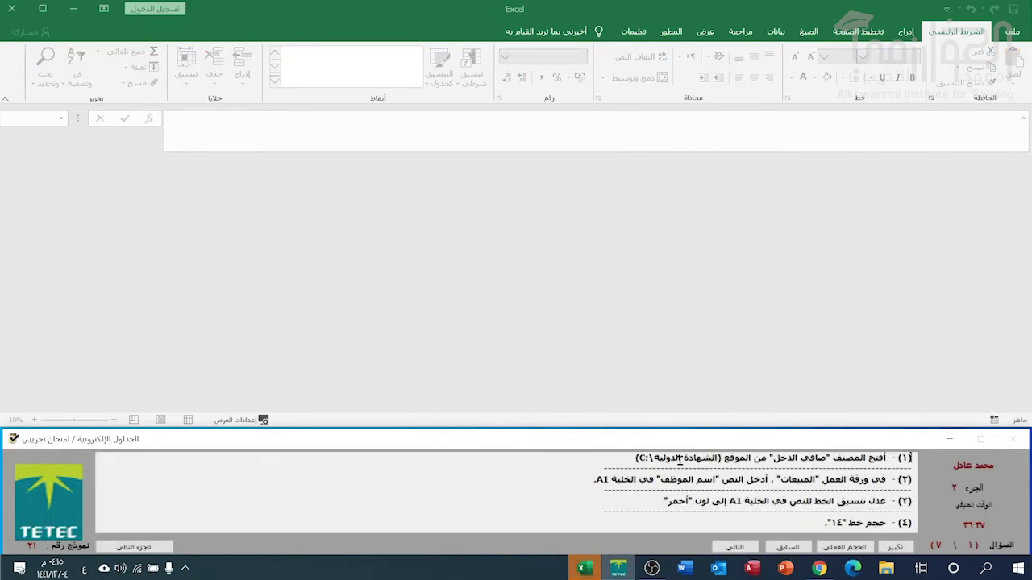
pyautogui.scroll(-1, 640, 471)
pyautogui.scroll(1, 645, 476)
# Open the workbook صافي الدخل.xlsx from the الشهادة الدولية folder on drive C.
pyautogui.click(1010, 32)
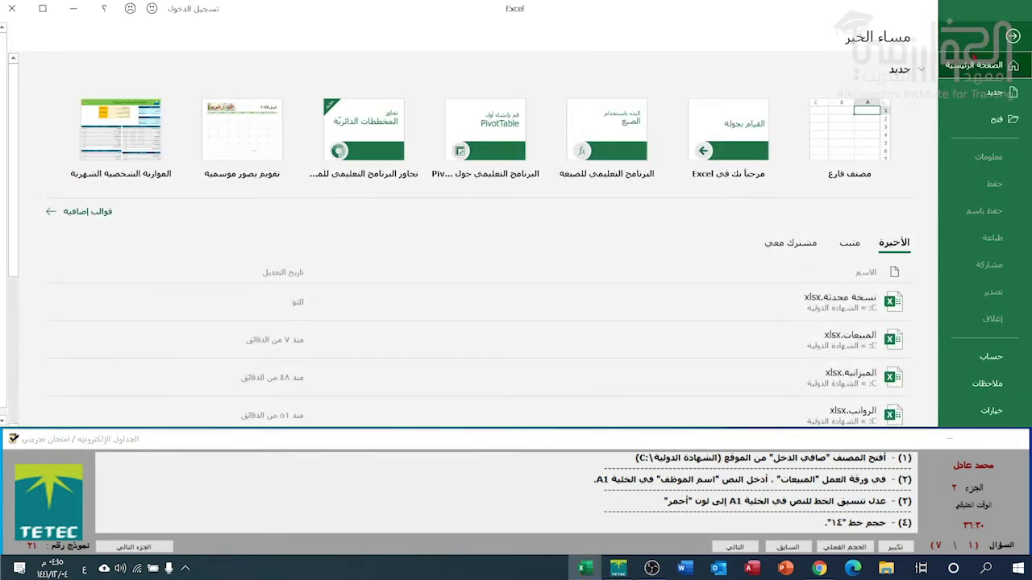
pyautogui.click(997, 119)
pyautogui.click(834, 232)
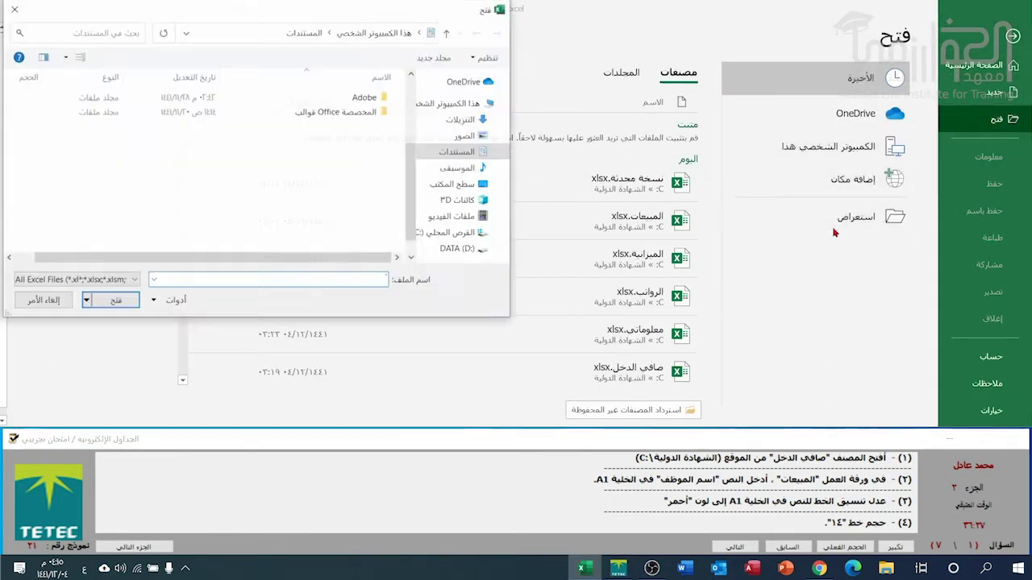
pyautogui.click(439, 233)
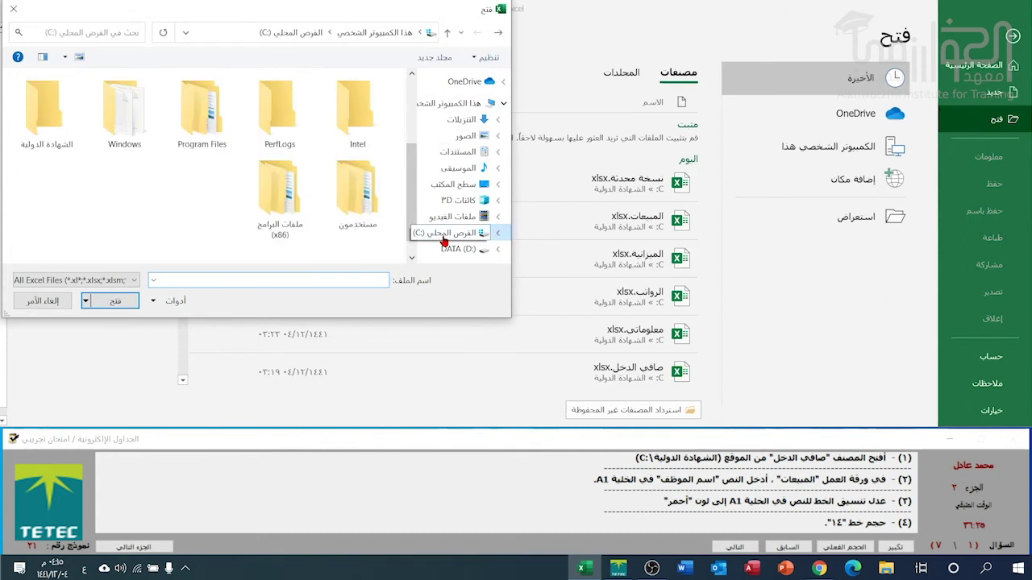
pyautogui.doubleClick(36, 121)
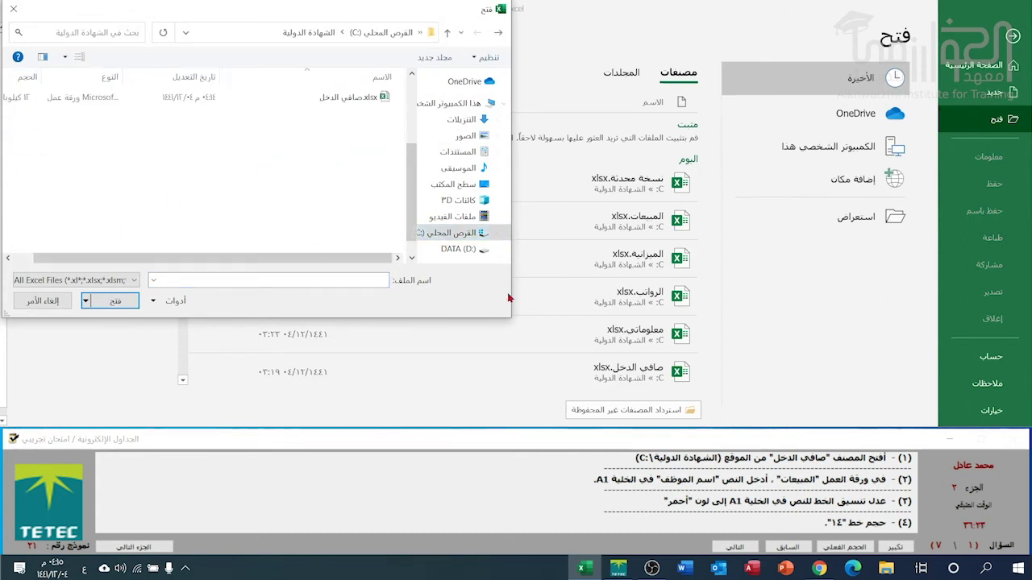
pyautogui.click(342, 98)
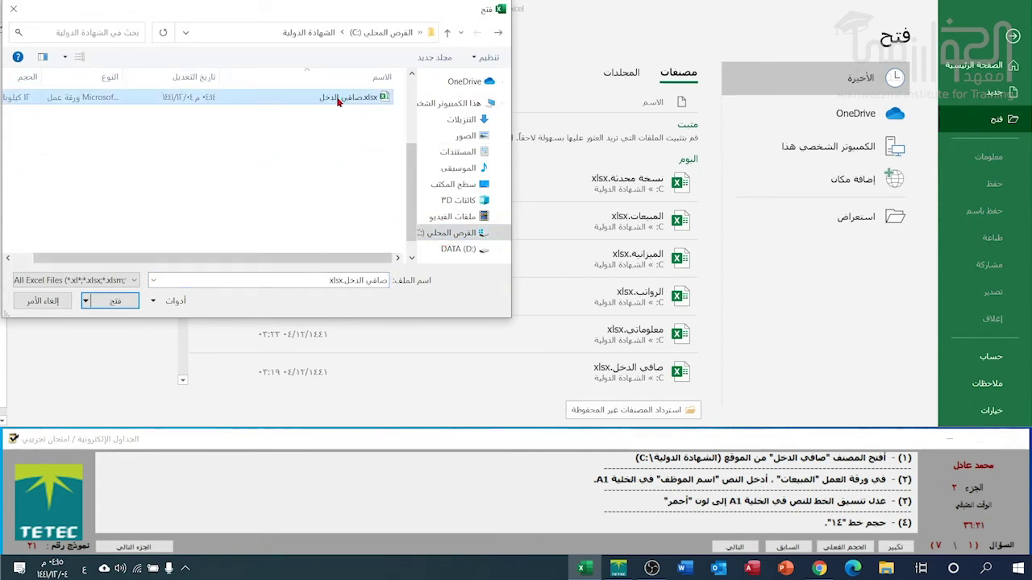
pyautogui.click(105, 305)
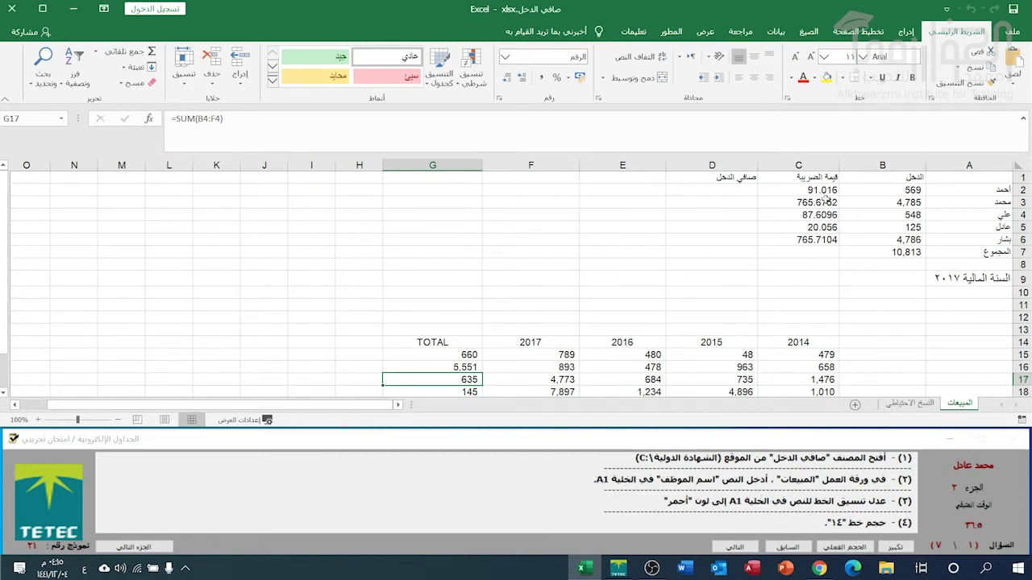
# Enter the text اسم الموظف in cell A1 of the المبيعات sheet.
pyautogui.click(959, 177)
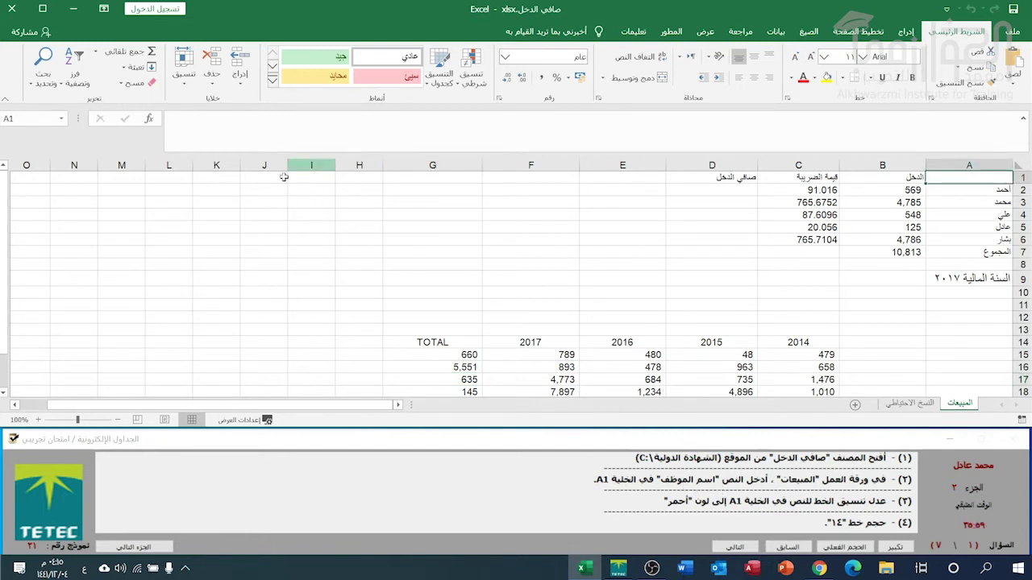
pyautogui.click(305, 134)
pyautogui.write('اسم')
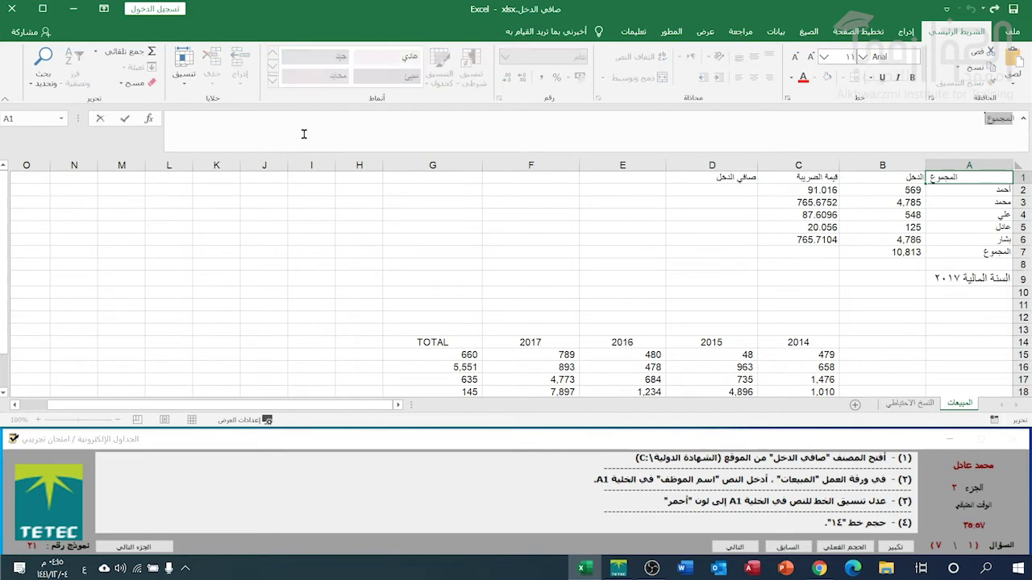
pyautogui.write(' الموظف')
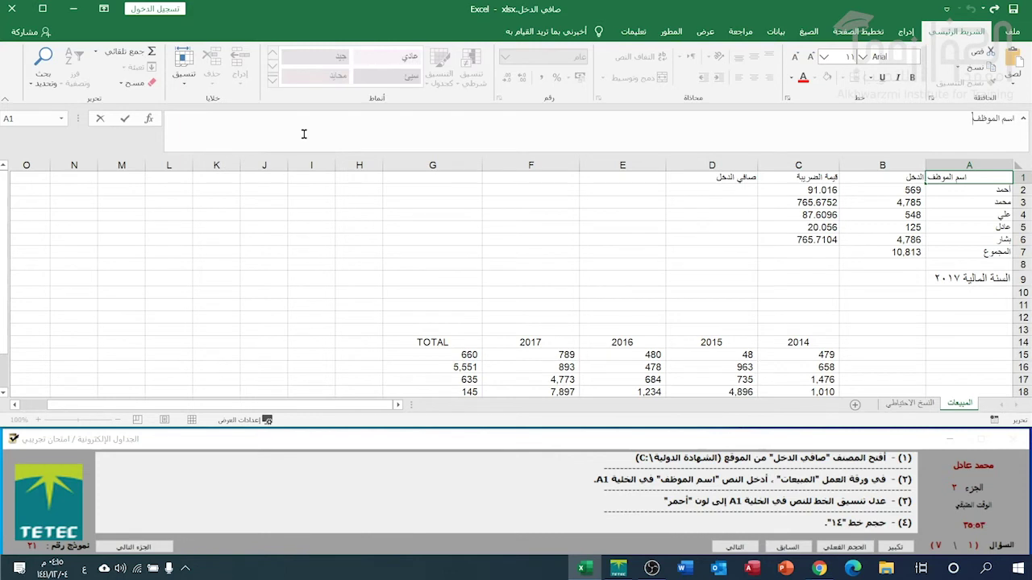
pyautogui.press('Return')
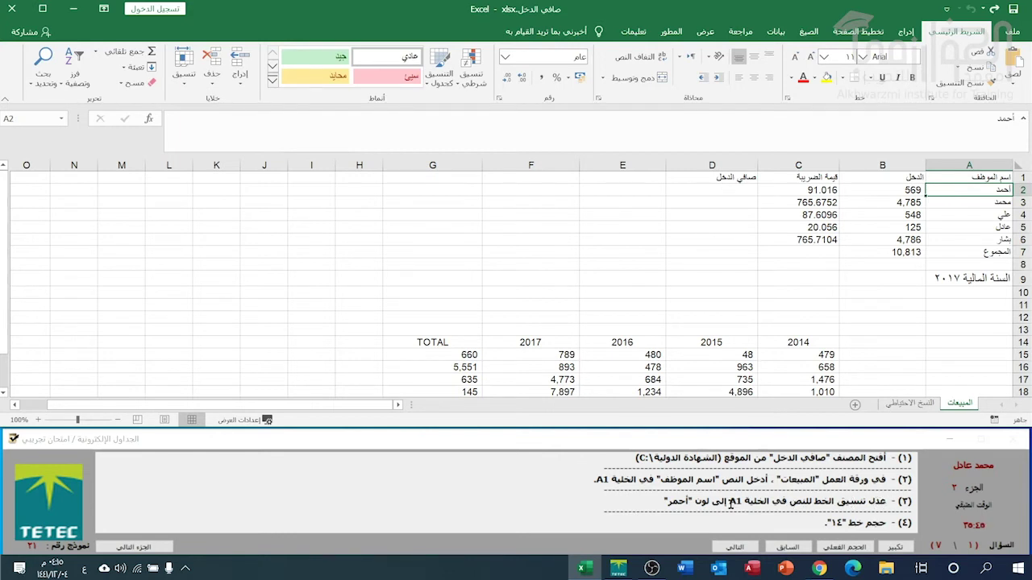
# Format the text in cell A1 with the standard red font color and font size 14.
pyautogui.click(953, 176)
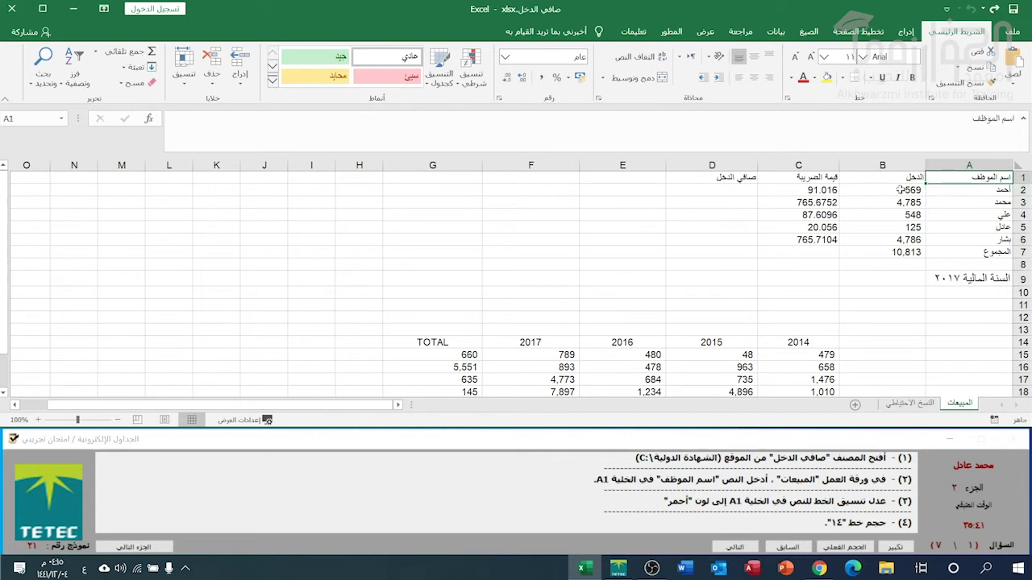
pyautogui.click(792, 81)
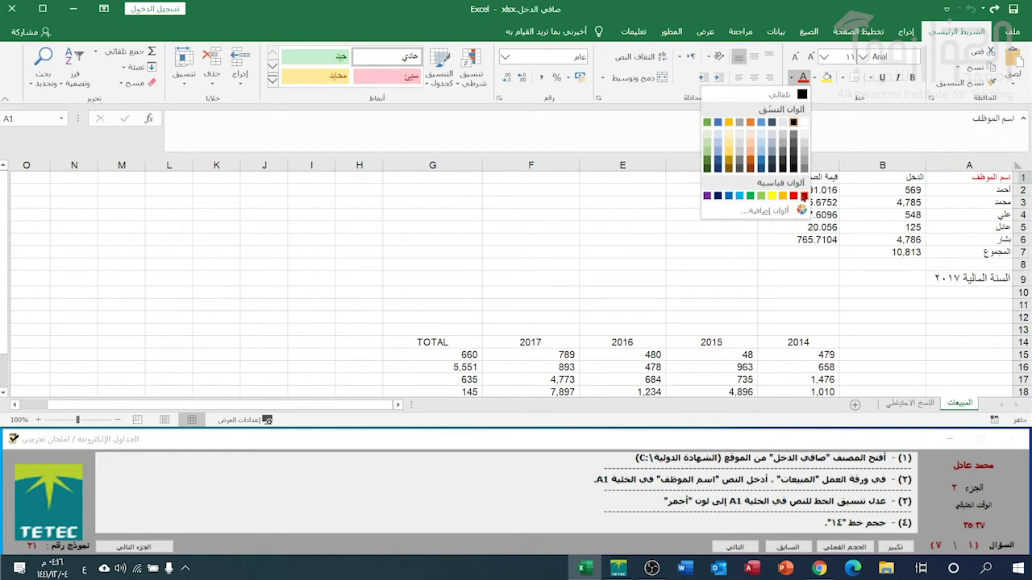
pyautogui.click(794, 196)
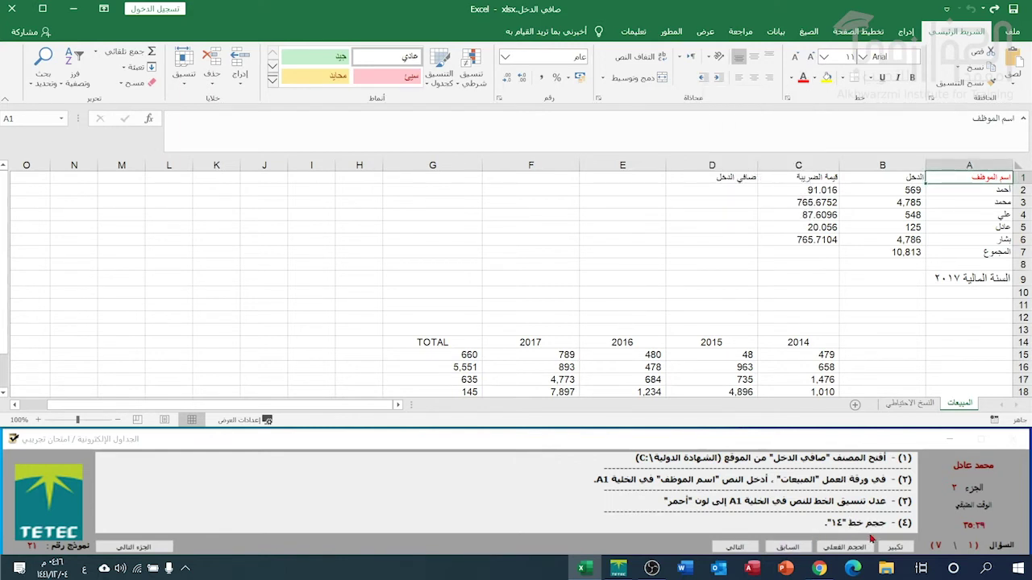
pyautogui.click(824, 56)
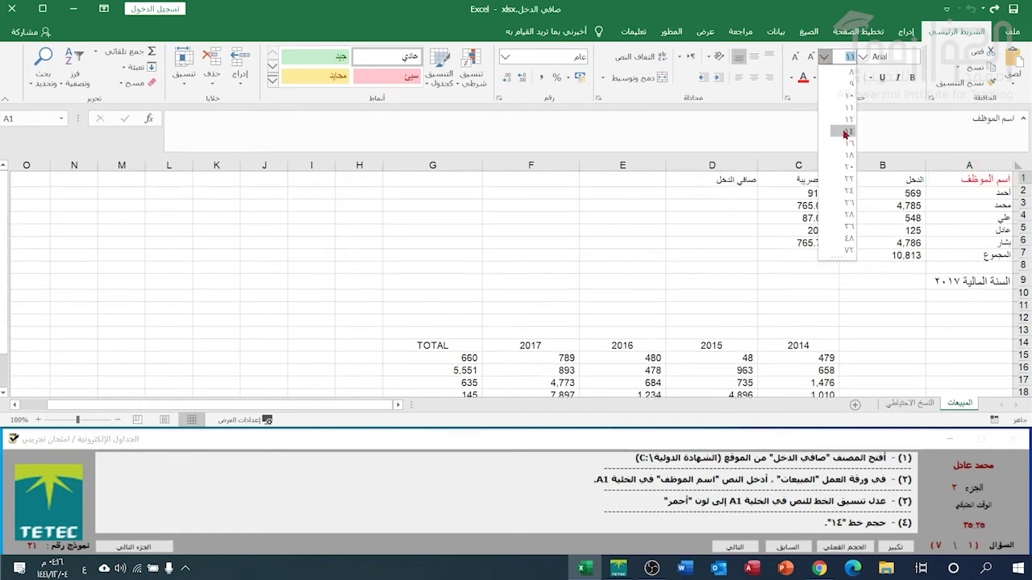
pyautogui.click(846, 131)
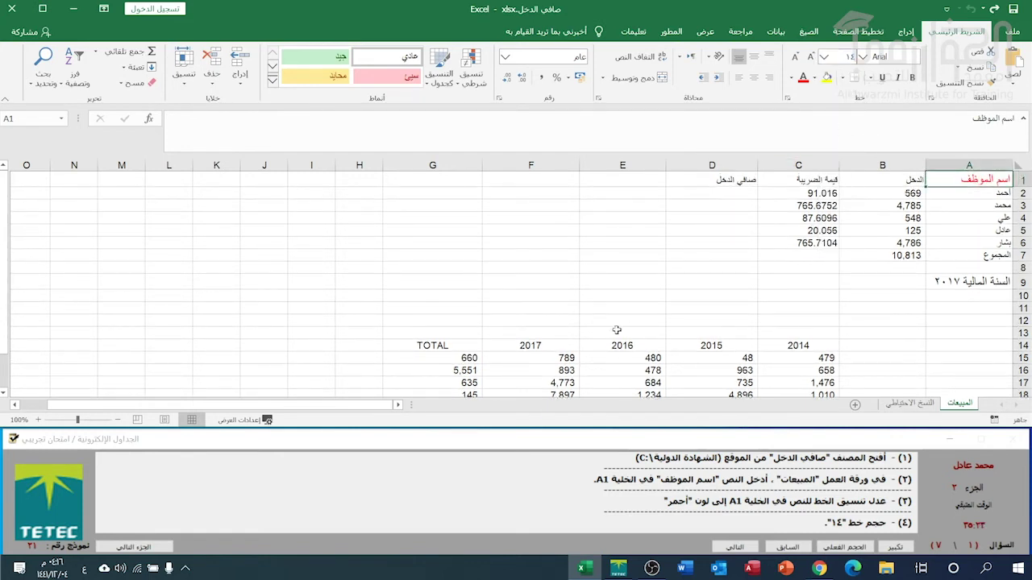
# Advance to the second question of part 2 and calculate the net income in cell D2 with the formula =B2-C2.
pyautogui.click(736, 550)
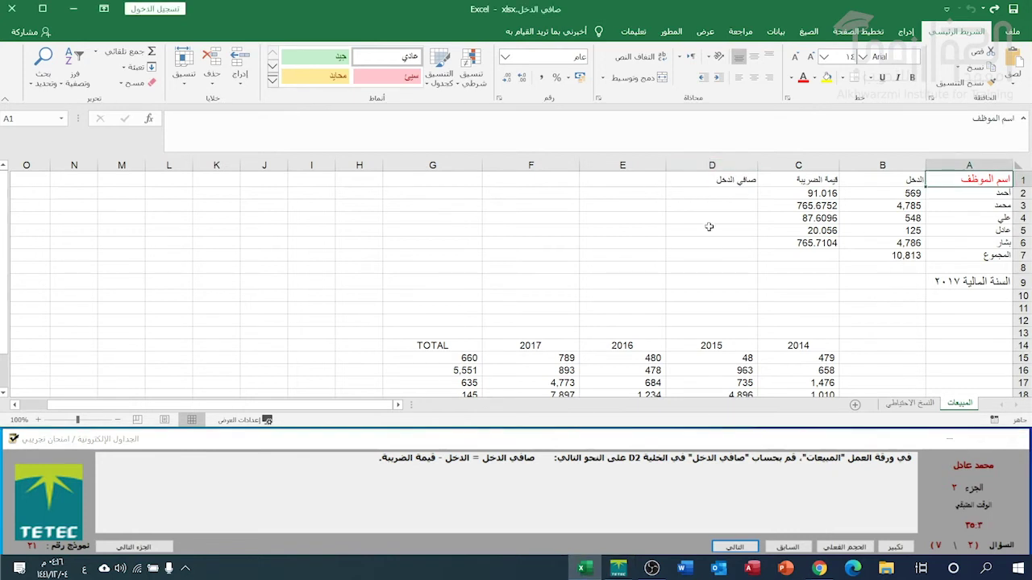
pyautogui.click(731, 192)
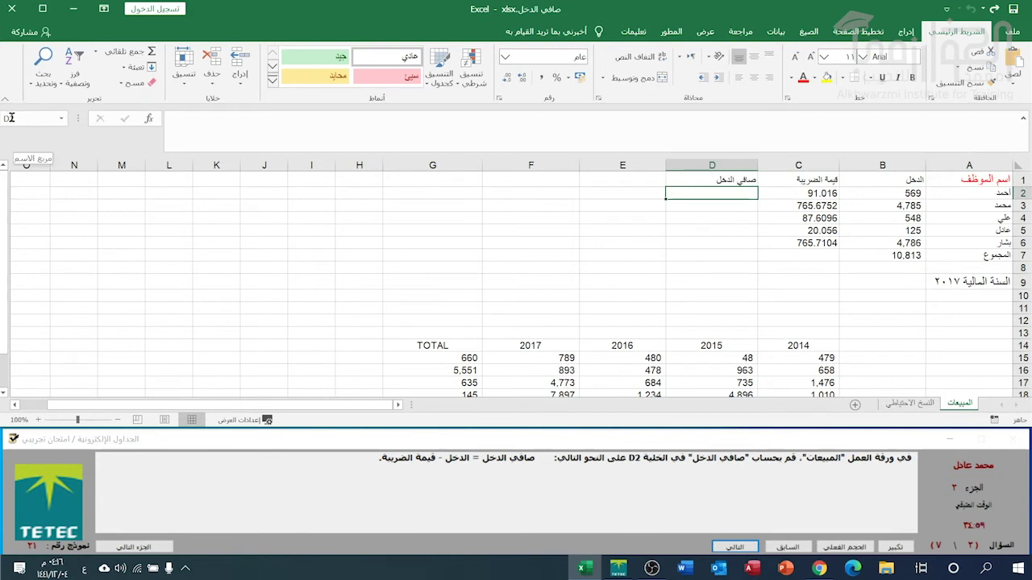
pyautogui.click(225, 132)
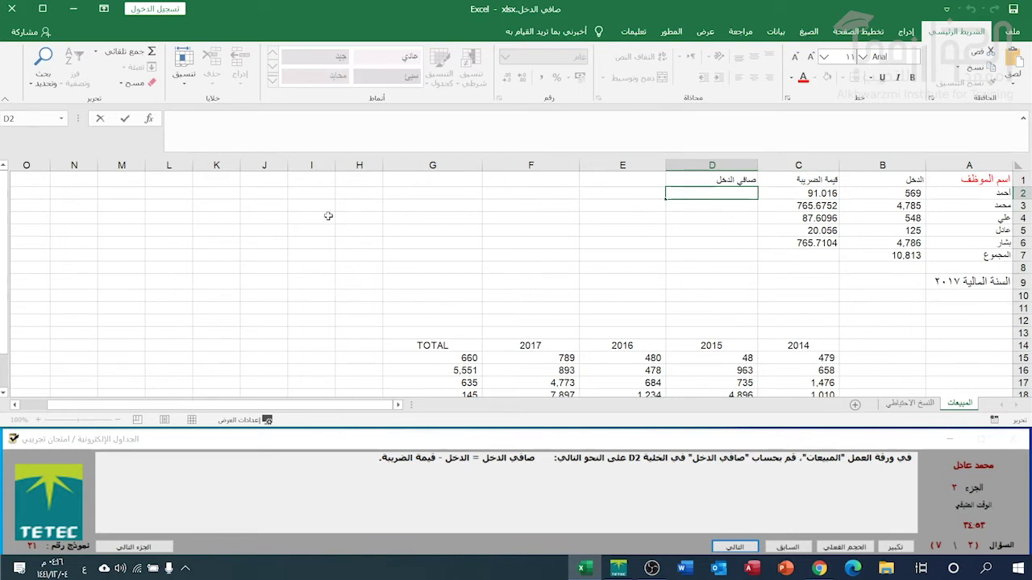
pyautogui.write('=')
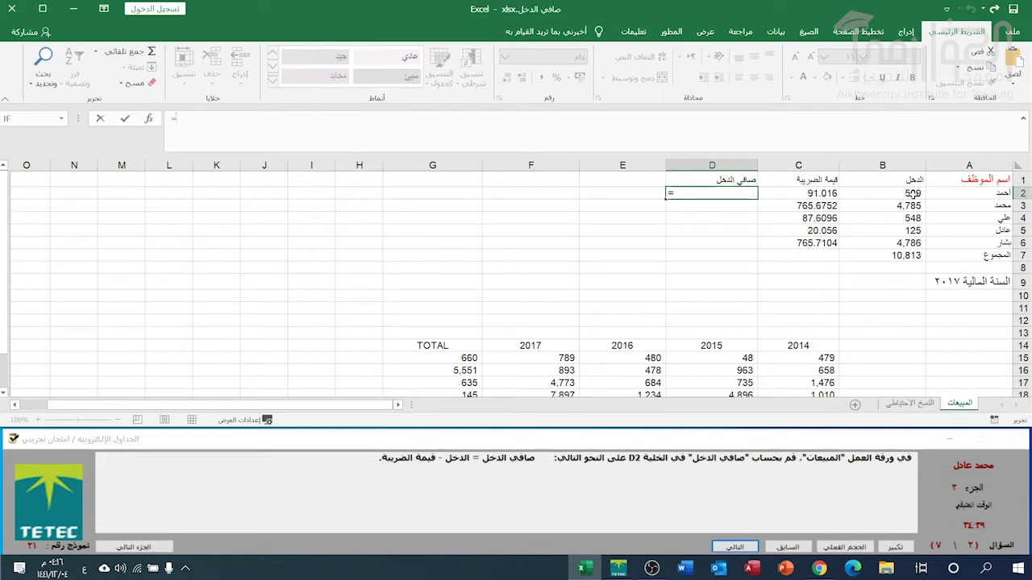
pyautogui.click(901, 193)
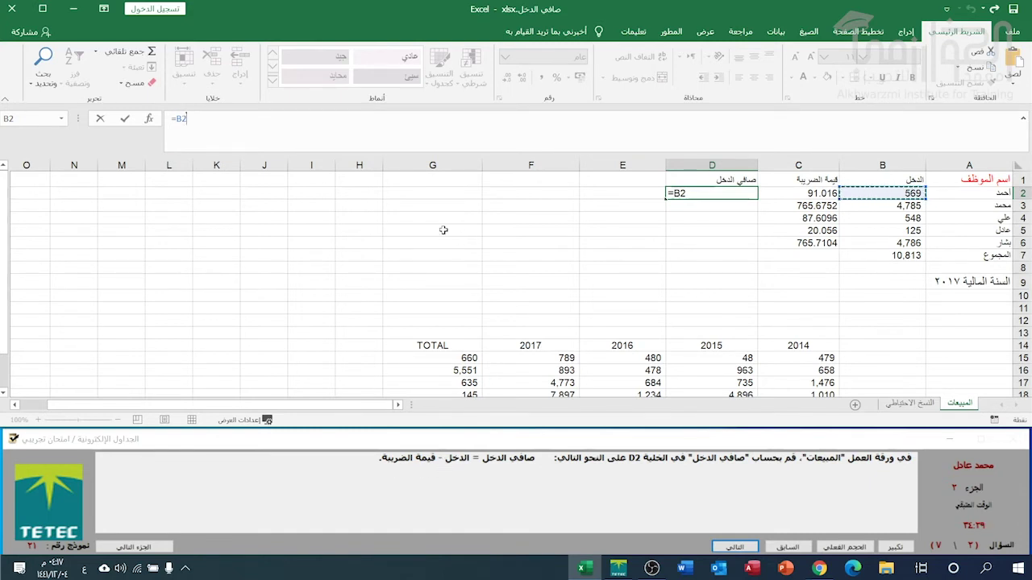
pyautogui.write('-')
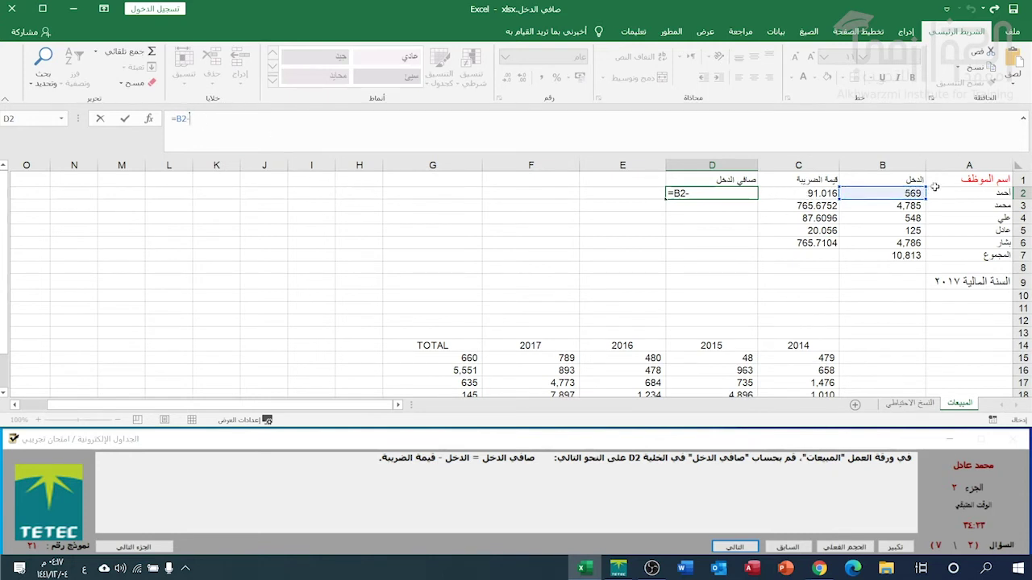
pyautogui.click(789, 193)
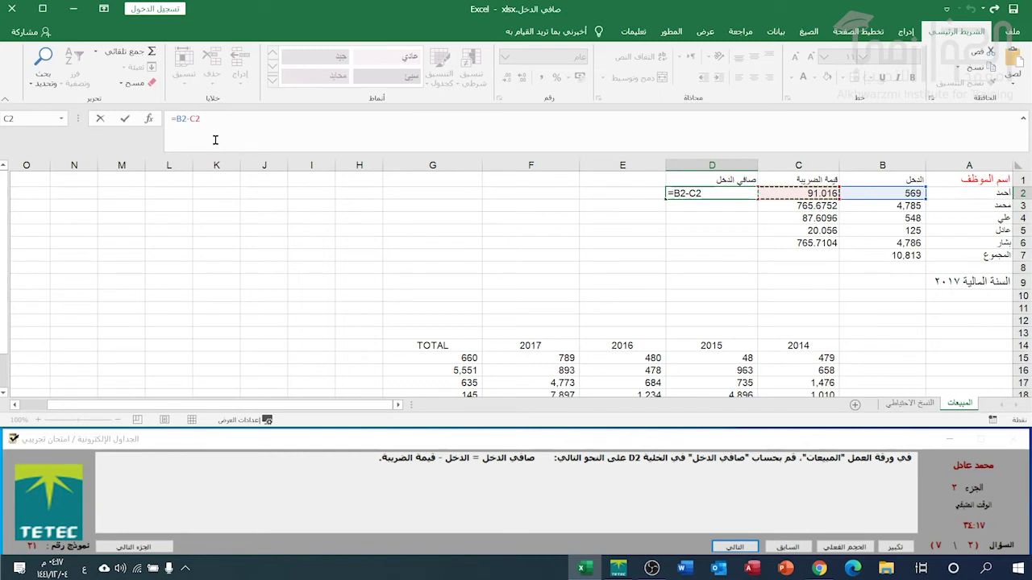
pyautogui.press('Return')
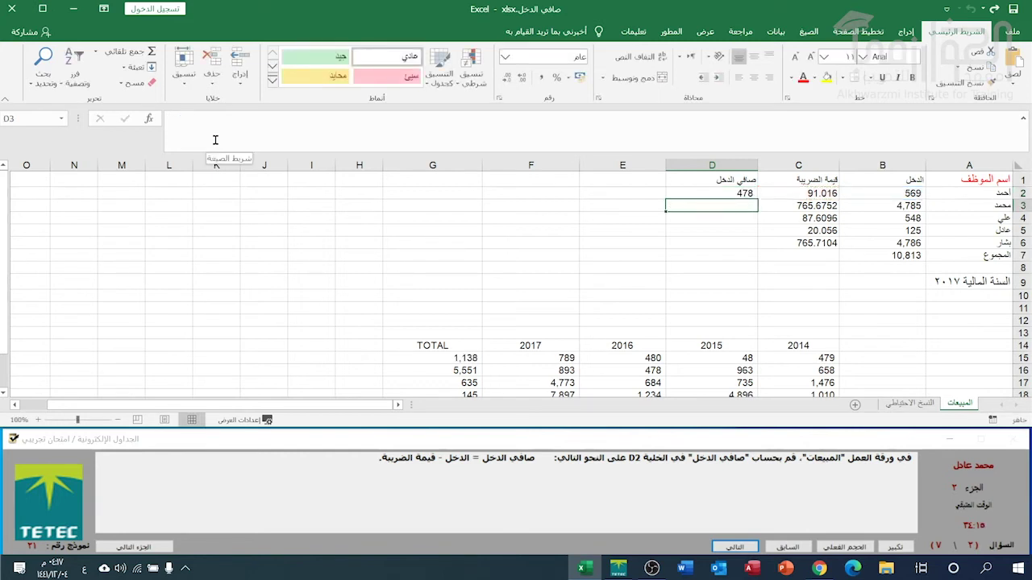
pyautogui.click(690, 194)
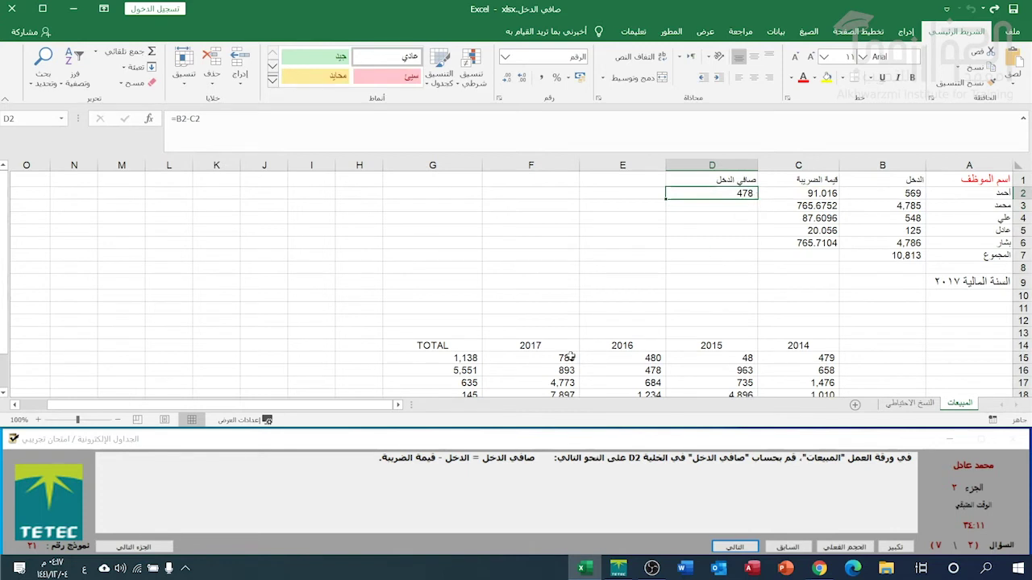
pyautogui.click(653, 499)
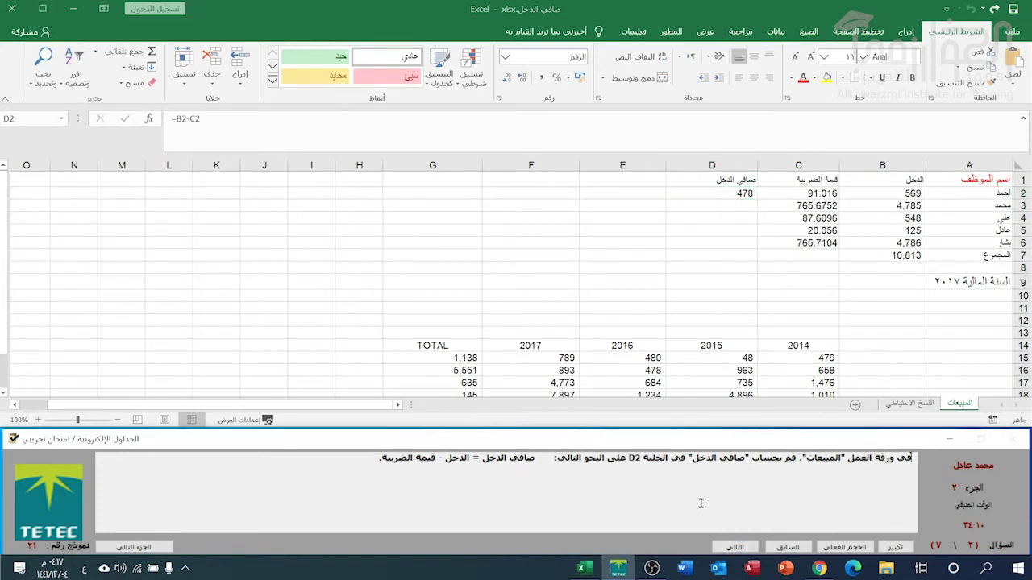
# Advance to the third question of part 2 and delete row 9 containing the text السنة المالية ٢٠١٧ from the المبيعات sheet.
pyautogui.click(733, 548)
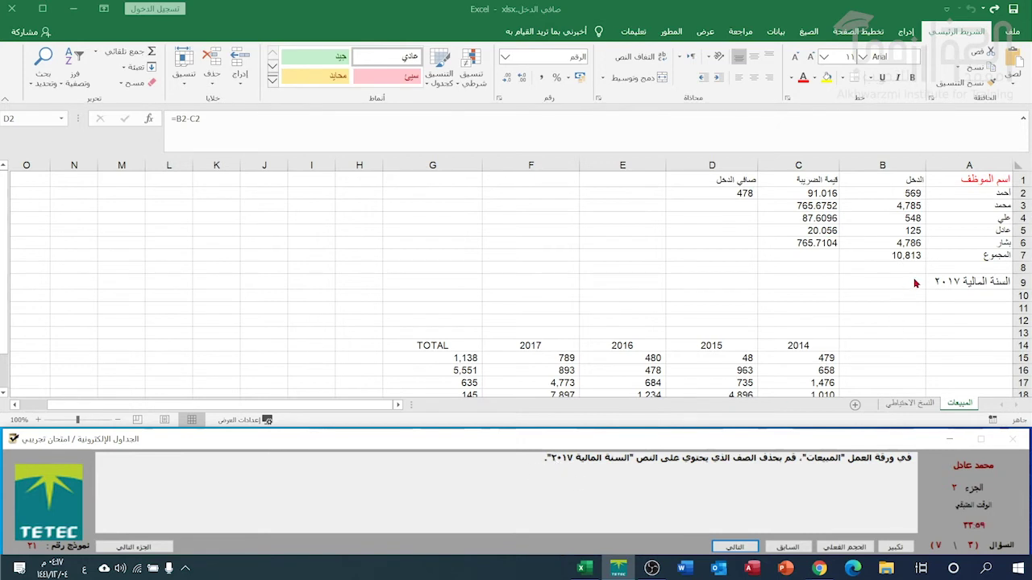
pyautogui.hotkey('alt', 'Tab')
pyautogui.click(964, 279)
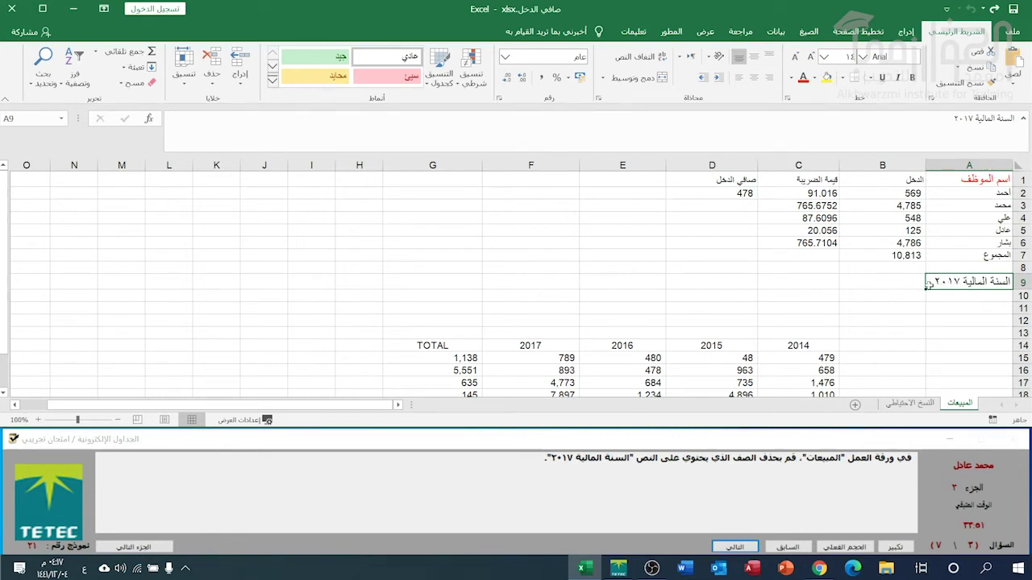
pyautogui.click(1022, 281)
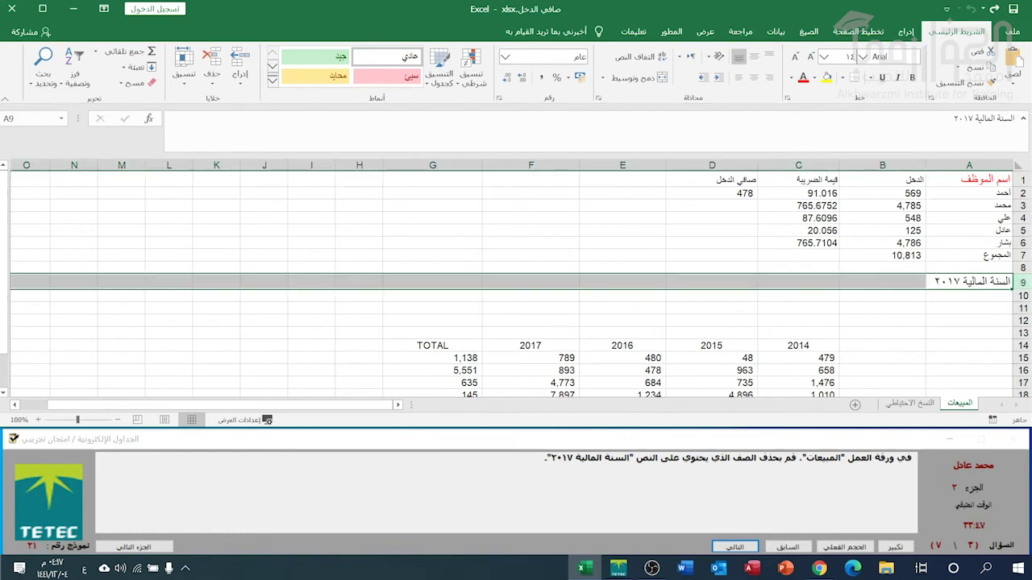
pyautogui.rightClick(1020, 282)
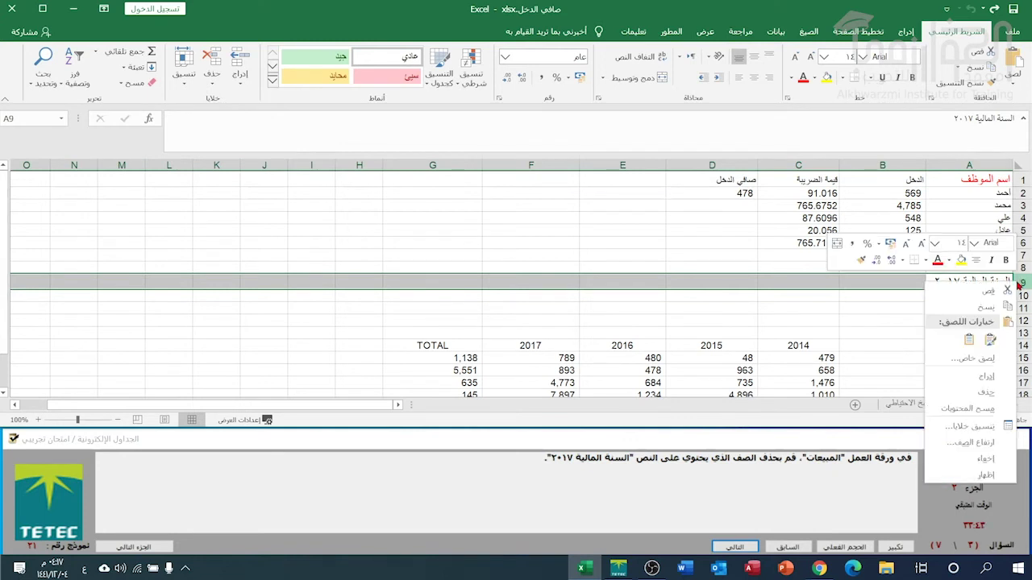
pyautogui.click(985, 393)
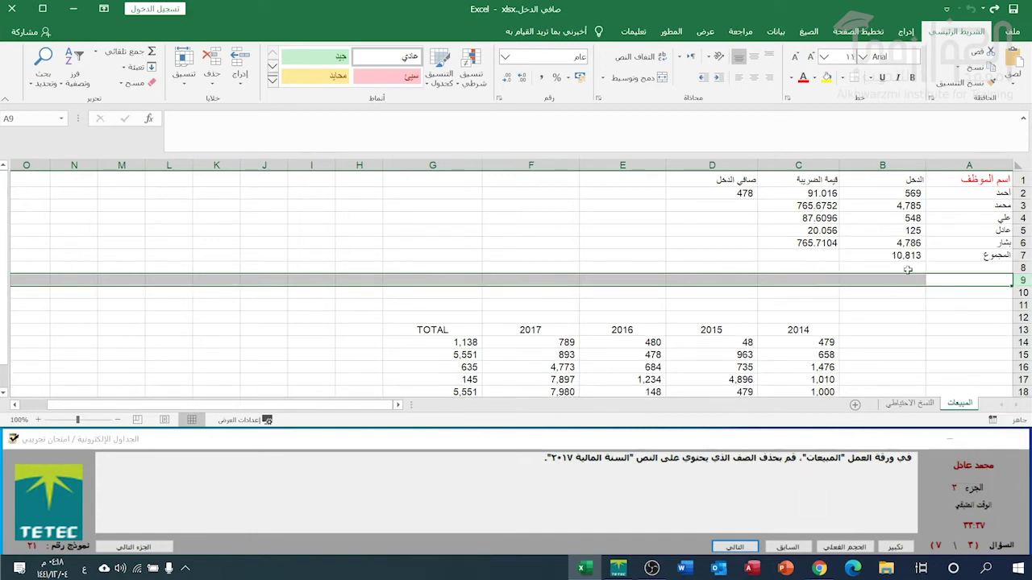
# Advance to the fourth question of part 2 and rename the النسخ الاحتياطي sheet to بيانات عام ٢٠١٨.
pyautogui.click(701, 499)
pyautogui.click(730, 547)
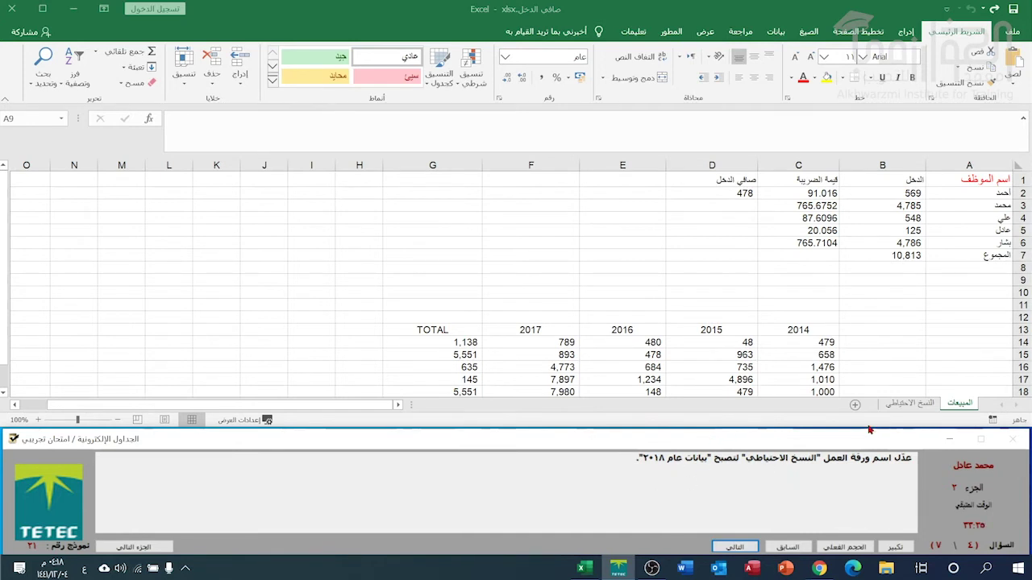
pyautogui.click(917, 410)
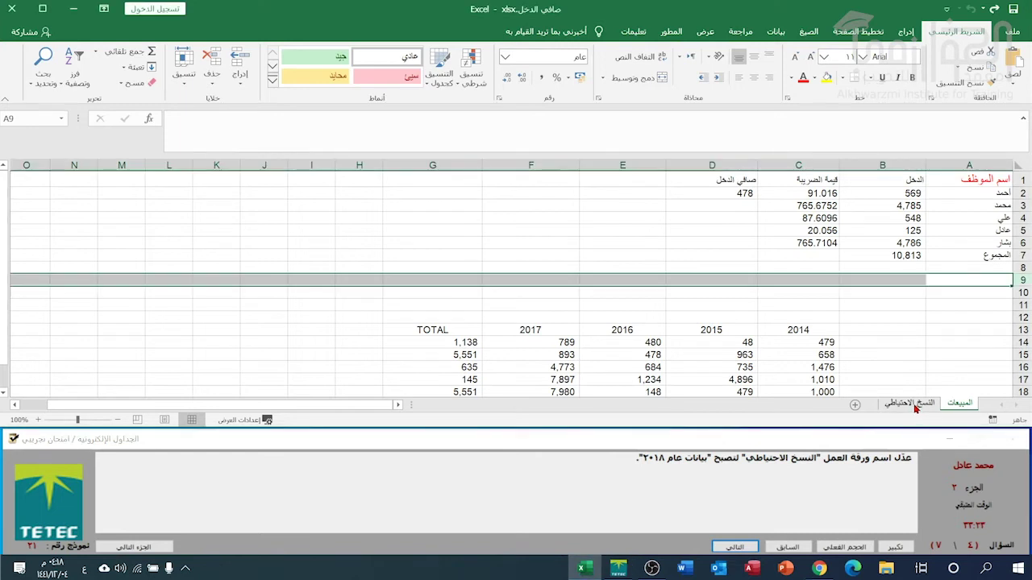
pyautogui.click(915, 409)
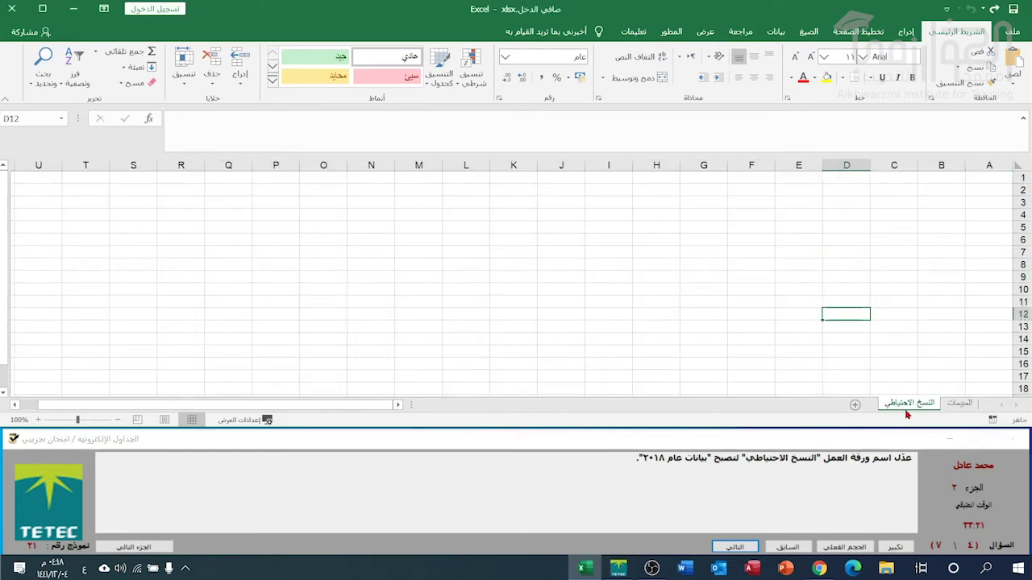
pyautogui.rightClick(907, 410)
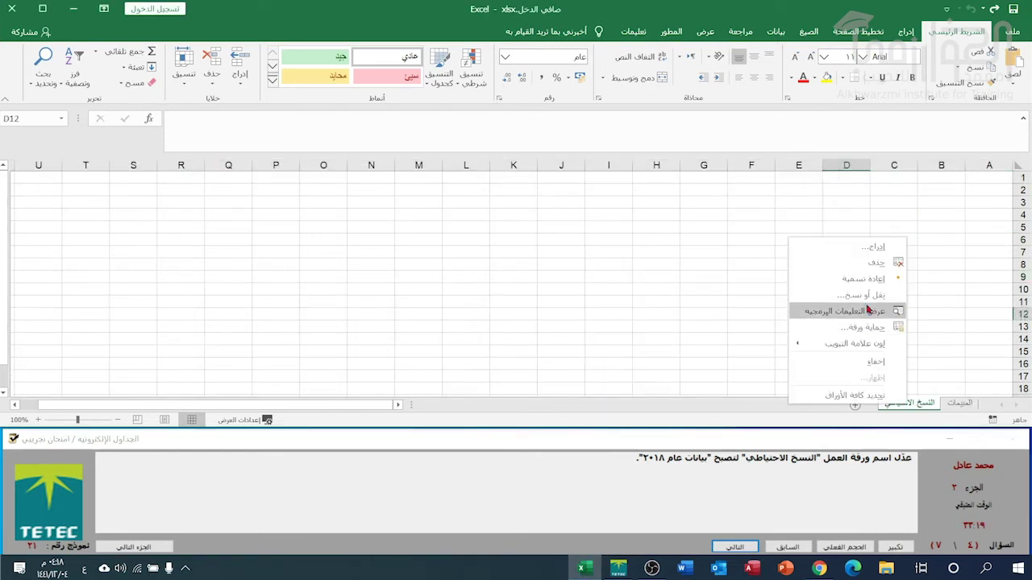
pyautogui.click(859, 279)
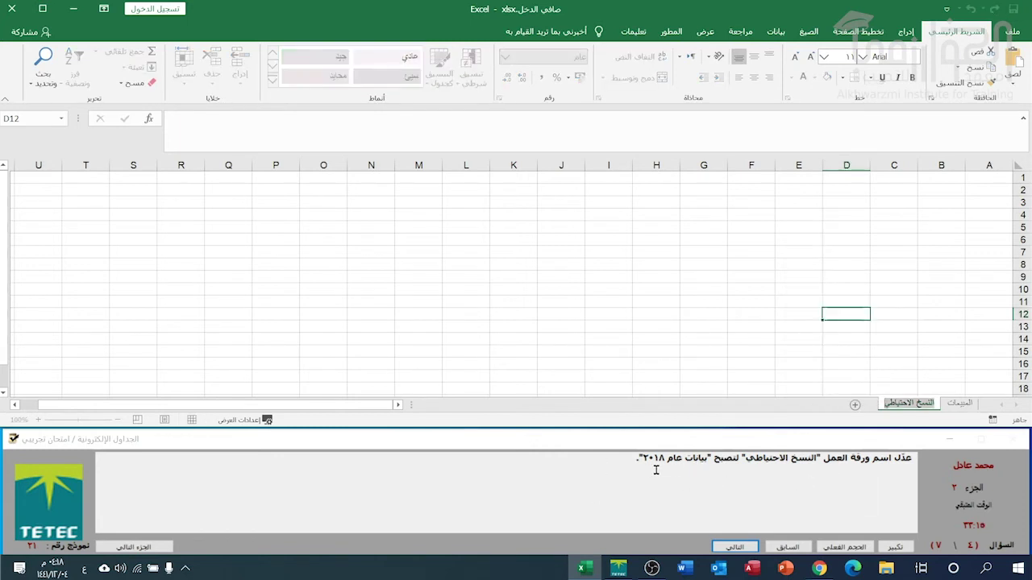
pyautogui.write('بيا')
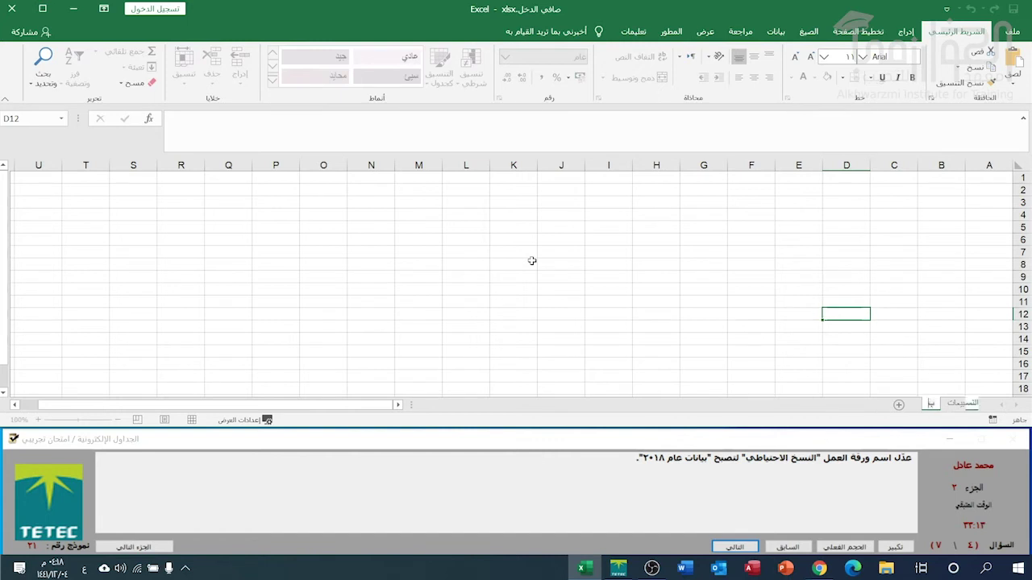
pyautogui.write('نات عام ٢٠١٨')
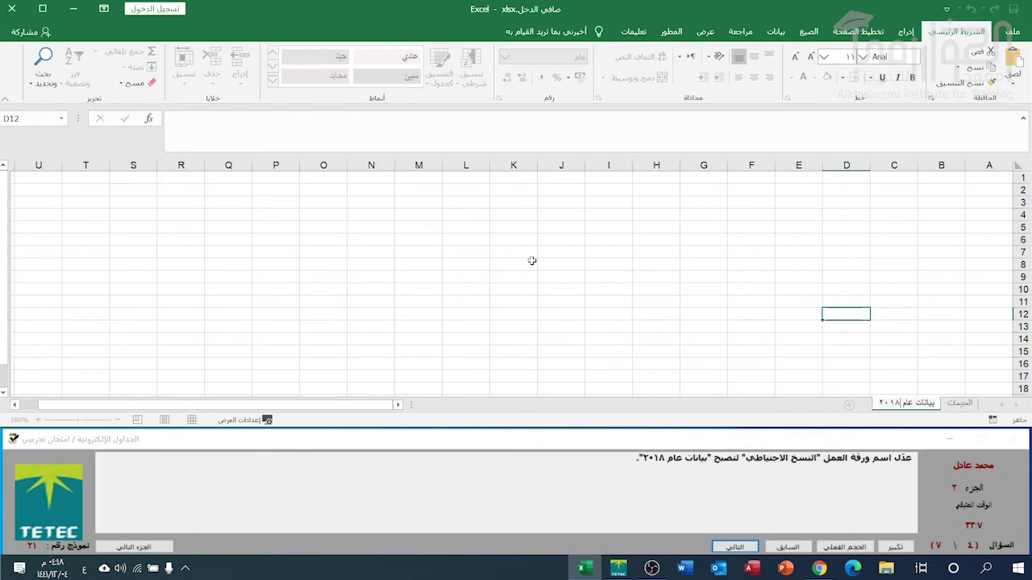
pyautogui.press('Return')
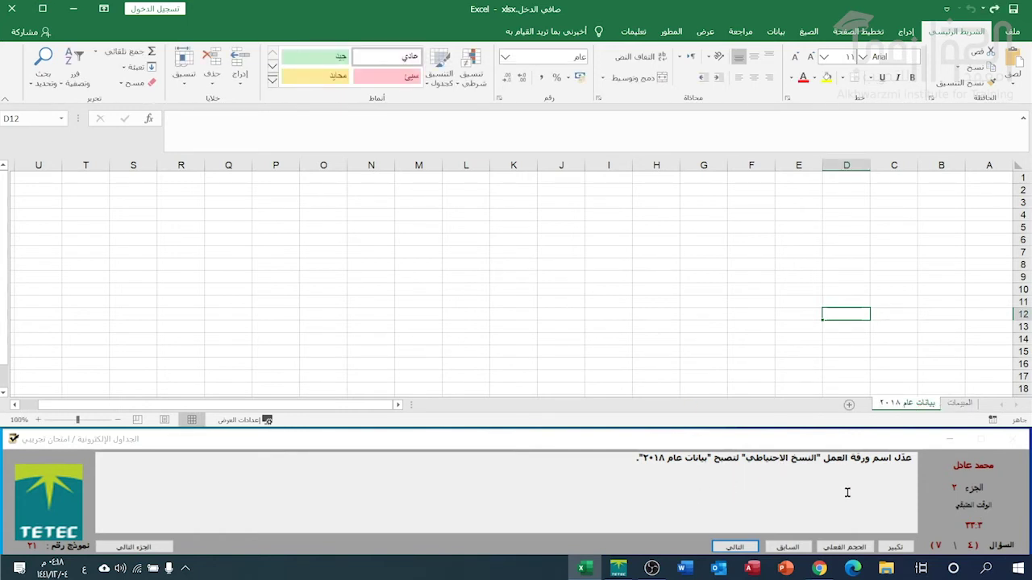
# Advance to the fifth question of part 2, switch to the المبيعات sheet and read which cells the question asks to delete.
pyautogui.click(734, 548)
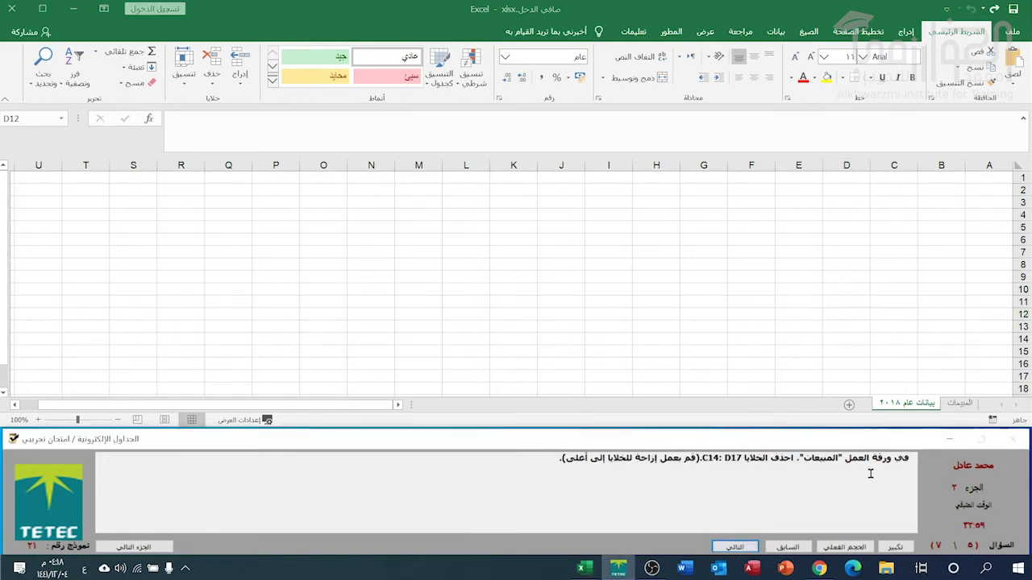
pyautogui.click(956, 405)
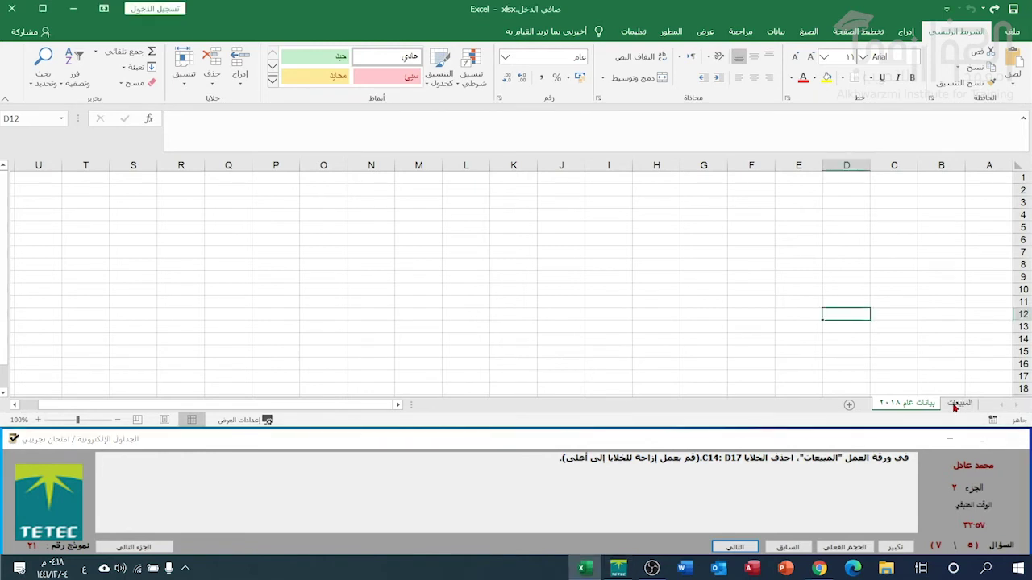
pyautogui.click(955, 404)
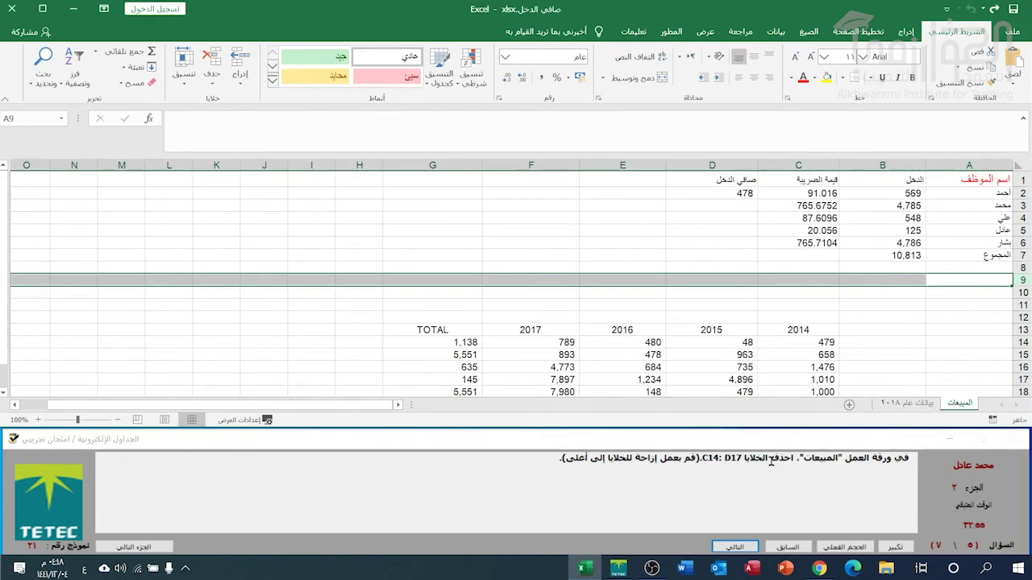
pyautogui.click(702, 458)
pyautogui.moveTo(698, 458); pyautogui.dragTo(716, 456)
pyautogui.click(708, 458)
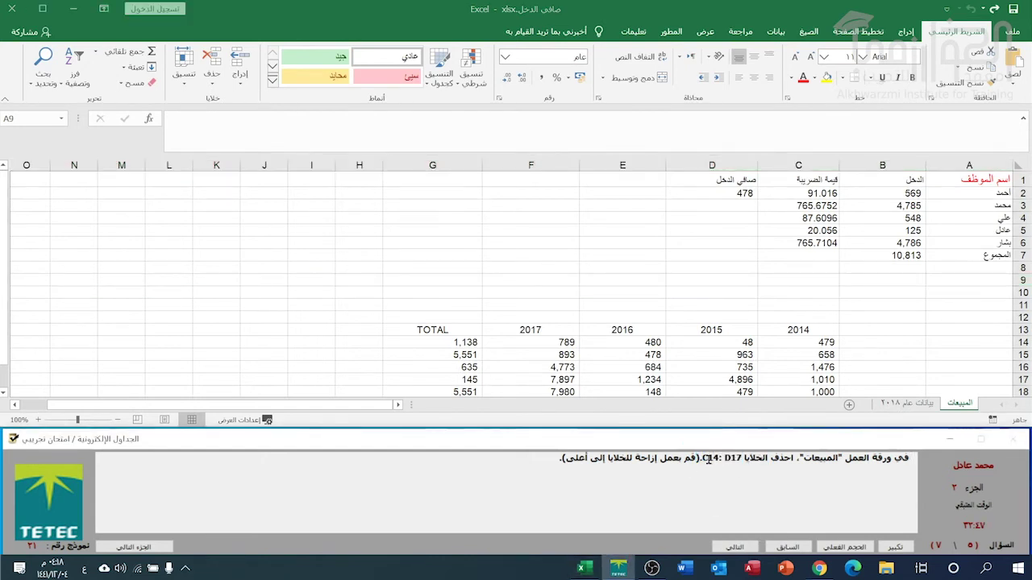
pyautogui.moveTo(702, 458)
pyautogui.mouseDown()
pyautogui.moveTo(731, 456)
pyautogui.moveTo(698, 470)
pyautogui.mouseUp()
pyautogui.click(686, 465)
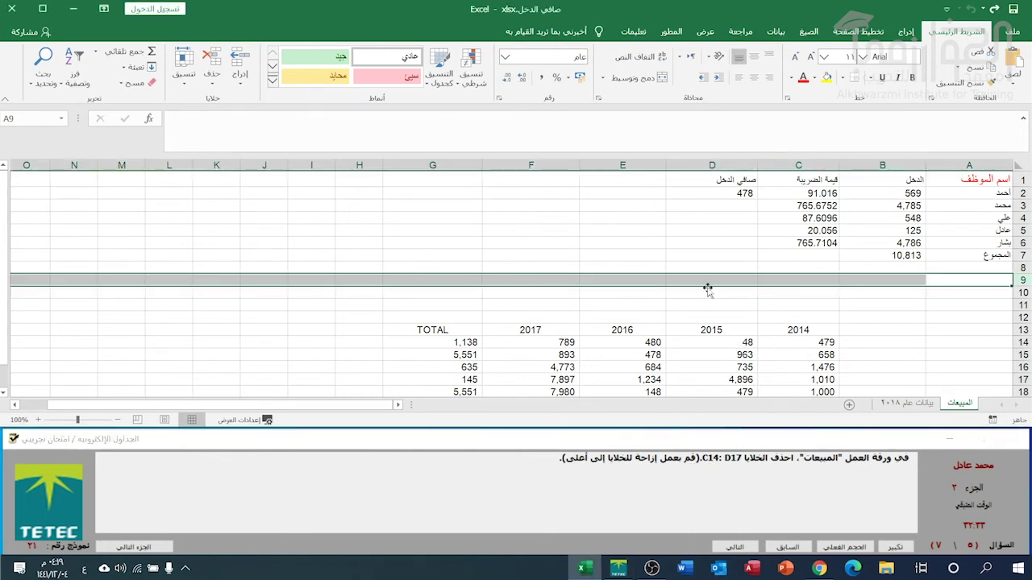
# Delete the cells C14:D17 in the المبيعات sheet, shifting the remaining cells up.
pyautogui.scroll(-1, 709, 288)
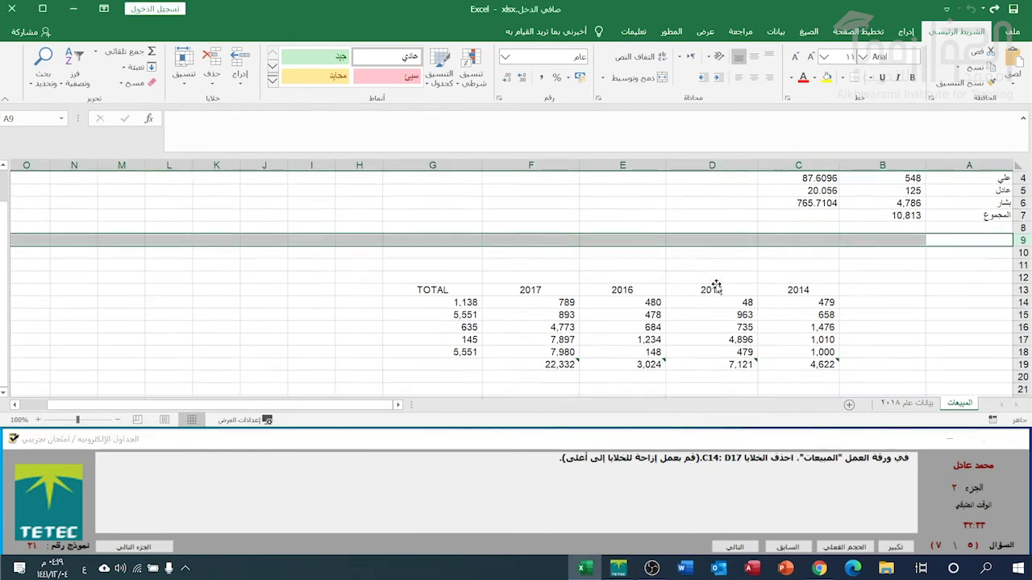
pyautogui.click(794, 190)
pyautogui.click(816, 303)
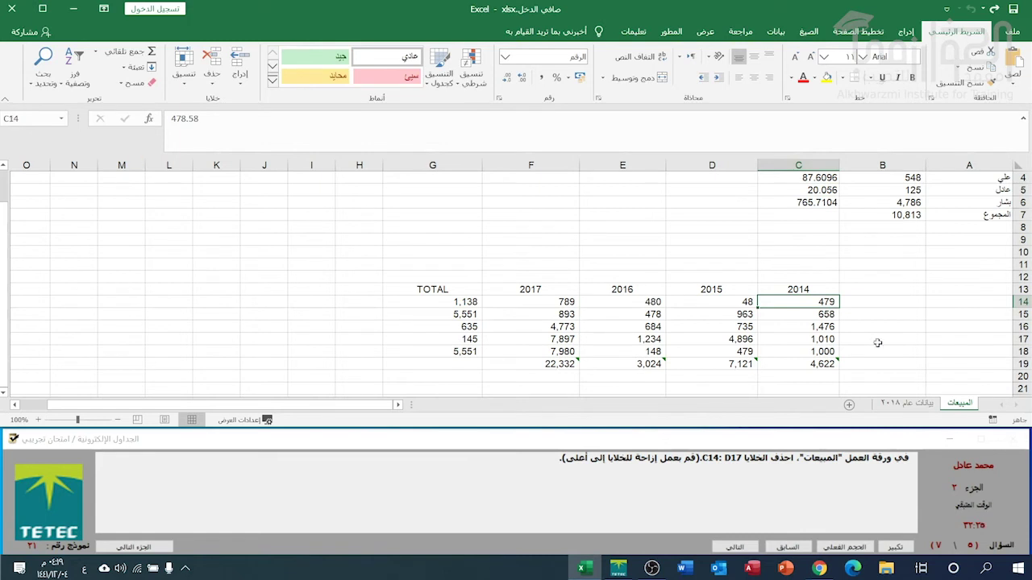
pyautogui.moveTo(804, 299); pyautogui.dragTo(720, 343)
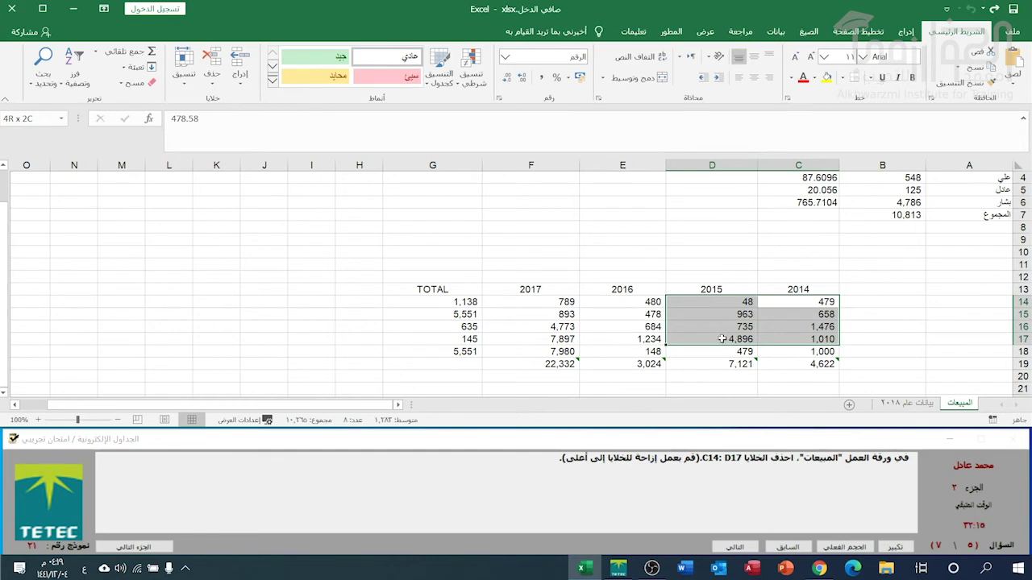
pyautogui.moveTo(722, 339); pyautogui.dragTo(722, 338)
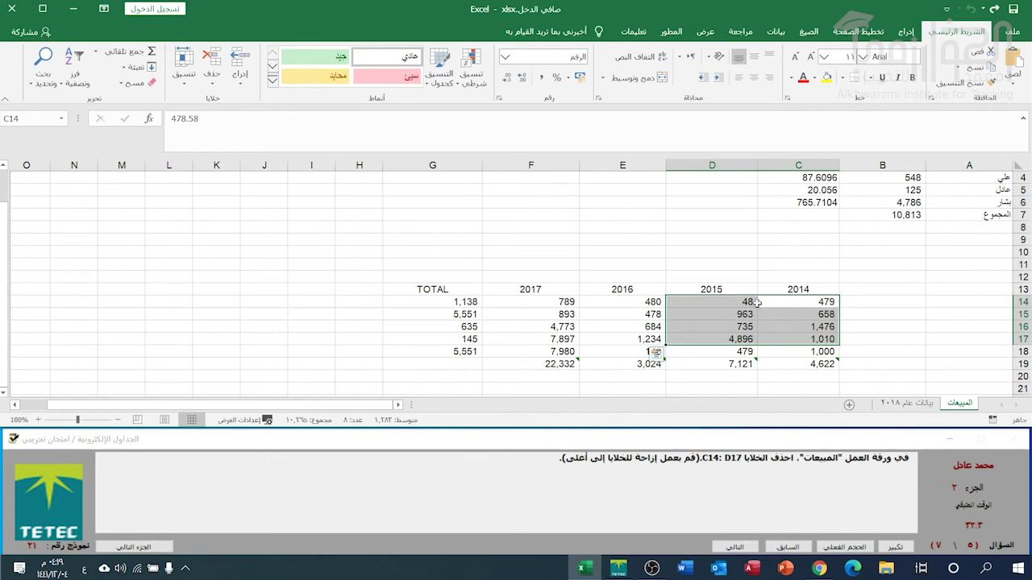
pyautogui.rightClick(721, 333)
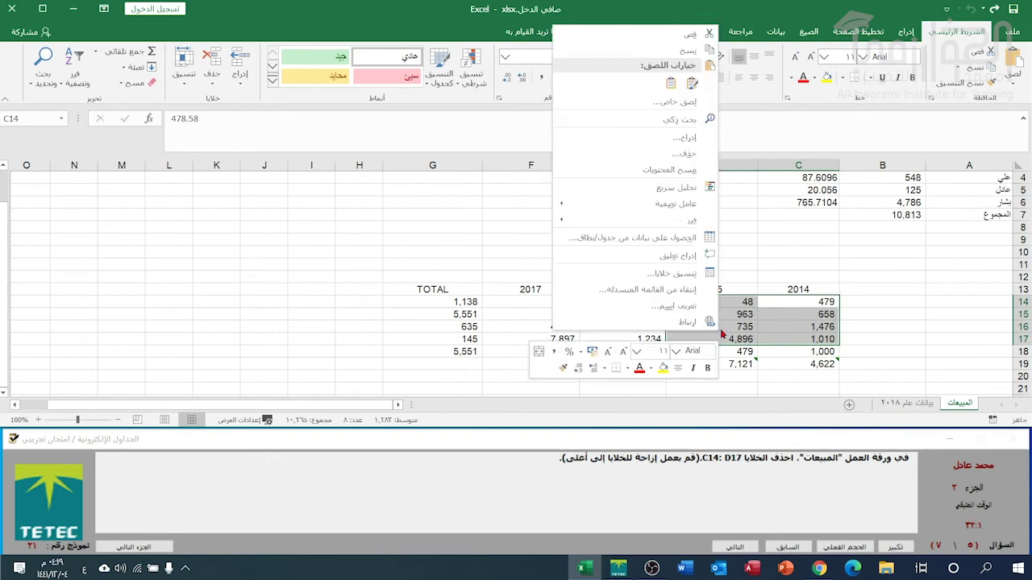
pyautogui.click(681, 156)
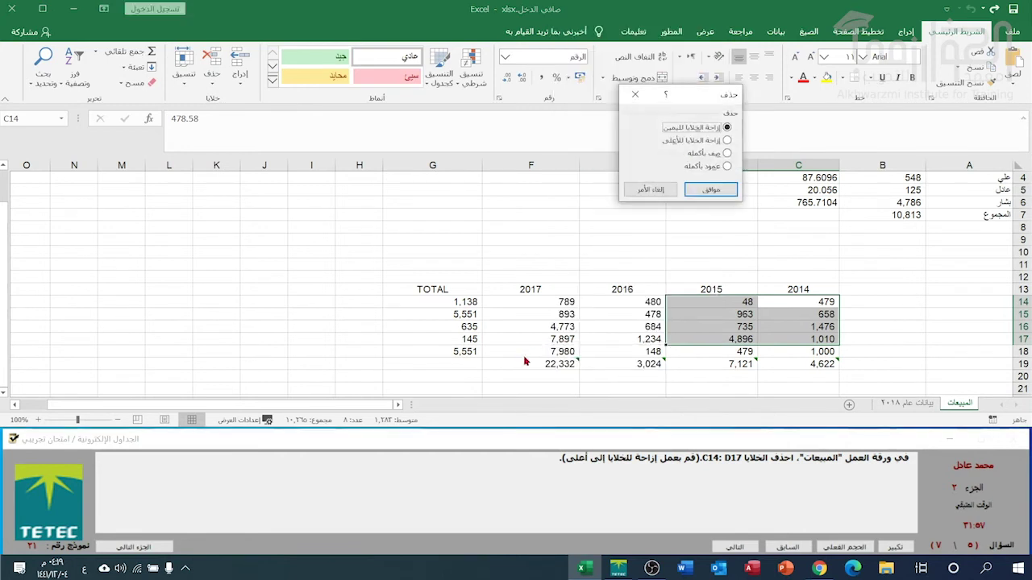
pyautogui.click(689, 141)
pyautogui.click(710, 190)
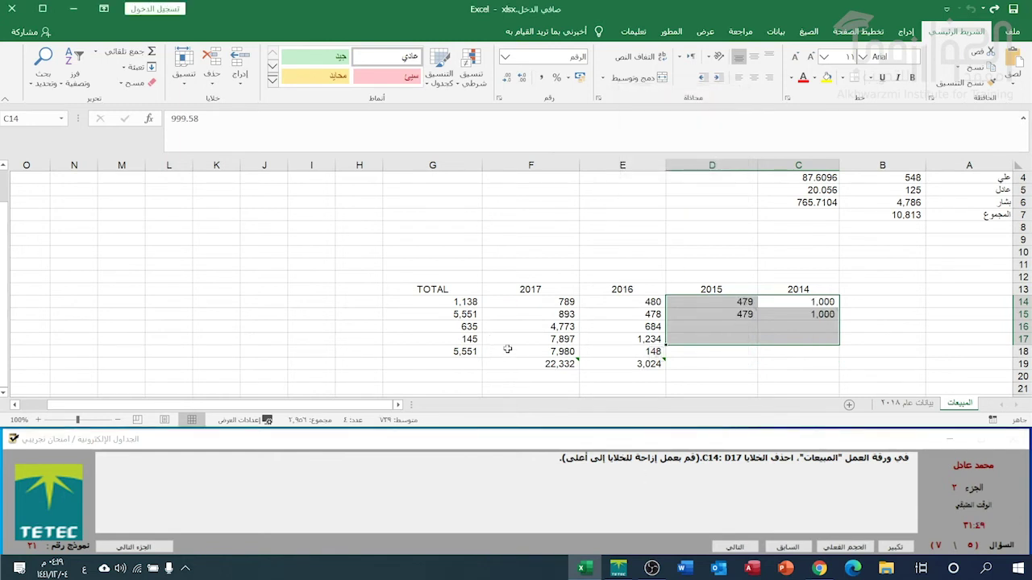
# Advance to the sixth question of part 2 and make the font of cells A2:A6 in the المبيعات sheet italic.
pyautogui.click(729, 498)
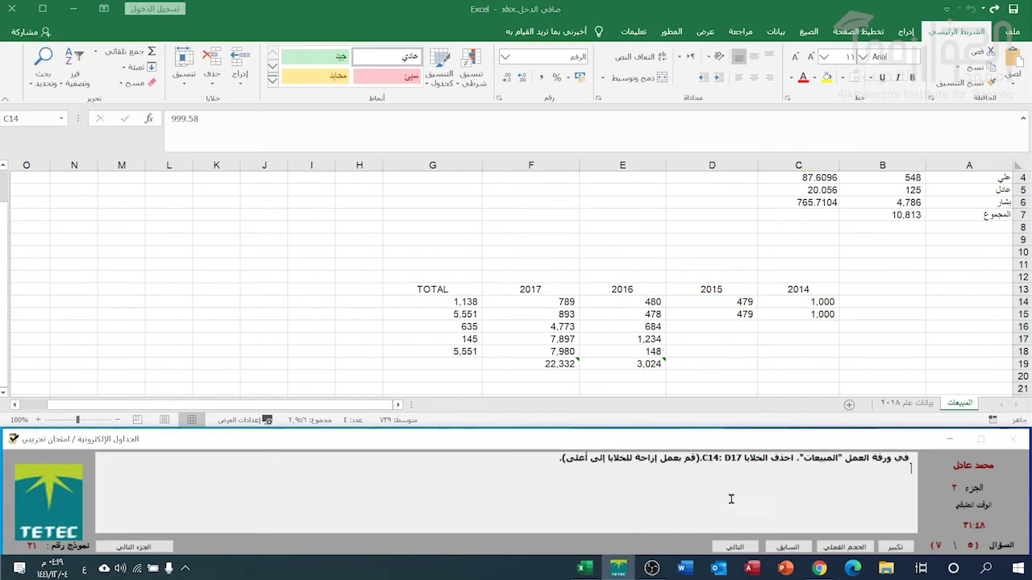
pyautogui.click(734, 548)
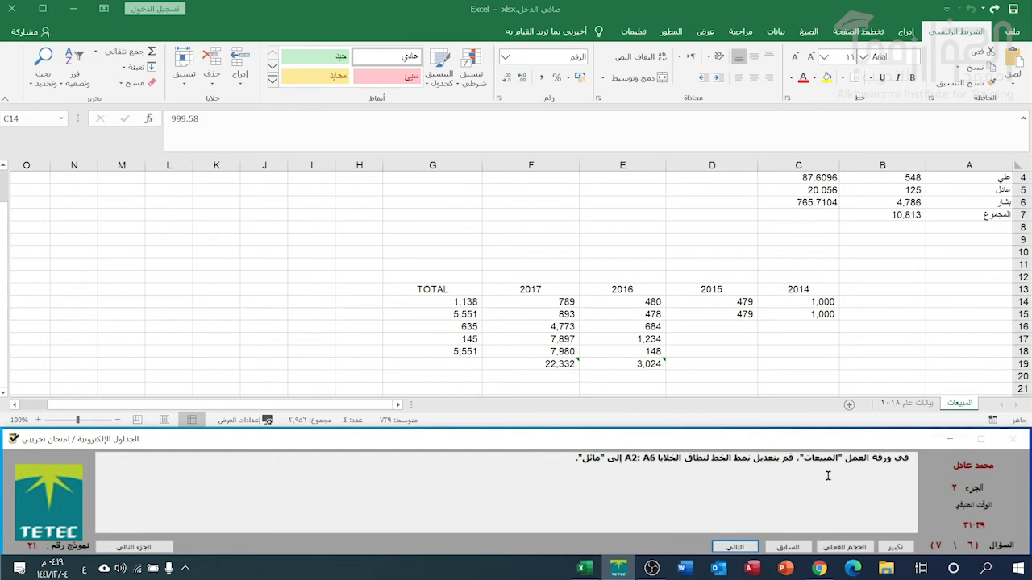
pyautogui.hotkey('shift', 'Left')
pyautogui.hotkey('shift', 'Down')
pyautogui.hotkey('shift', 'Down')
pyautogui.hotkey('shift', 'Down')
pyautogui.scroll(1, 840, 297)
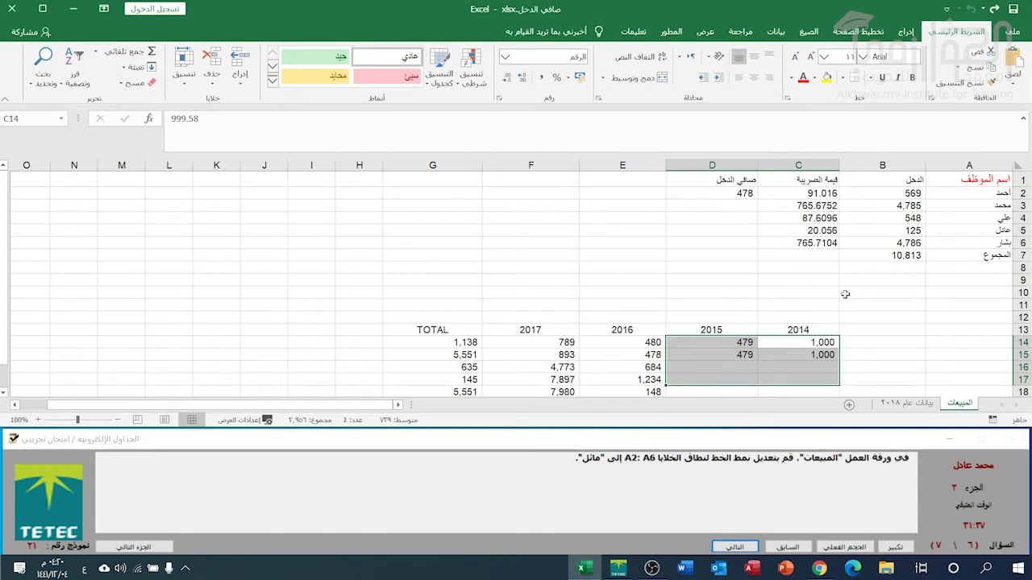
pyautogui.click(956, 193)
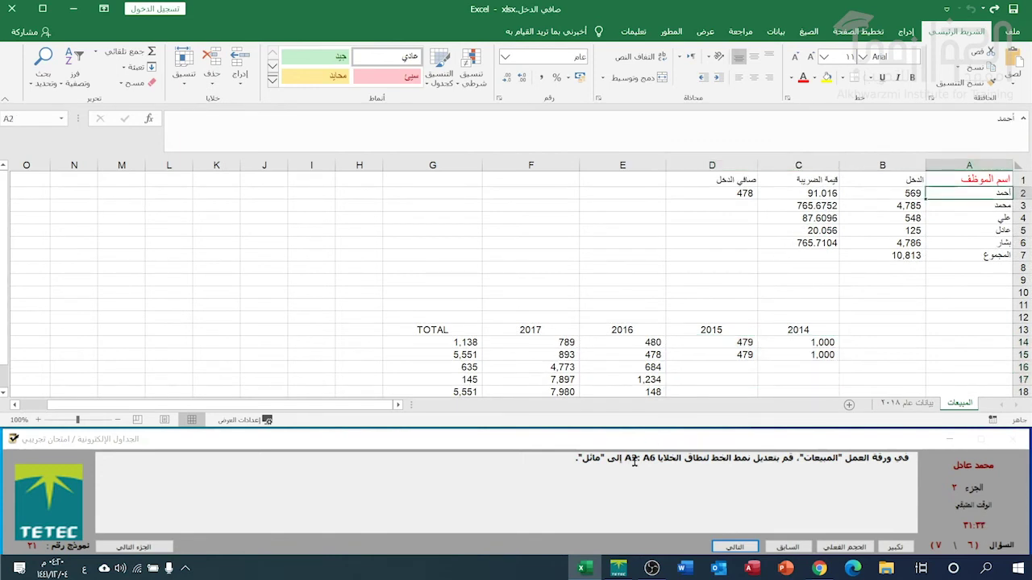
pyautogui.moveTo(986, 193); pyautogui.dragTo(990, 242)
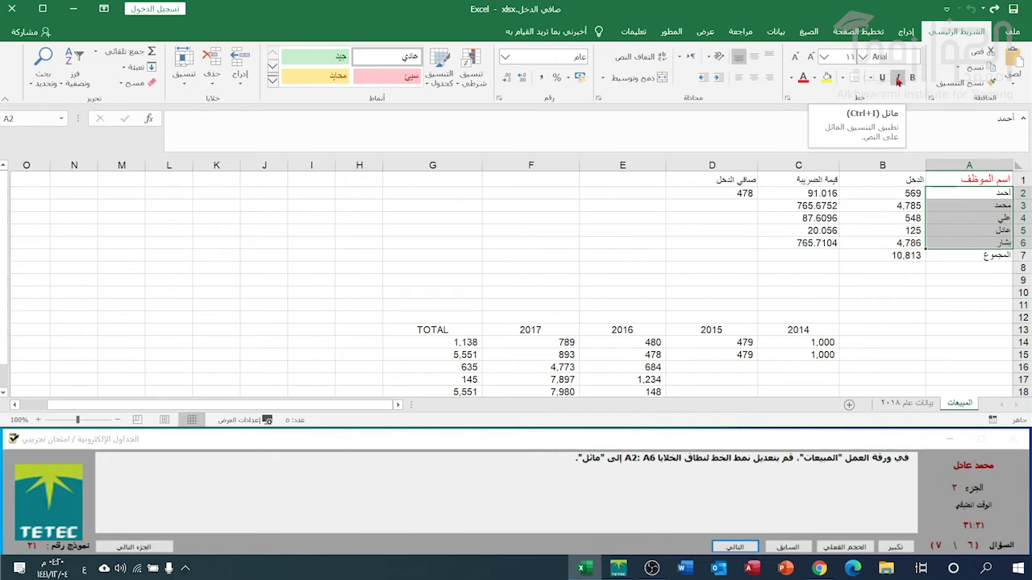
pyautogui.click(898, 78)
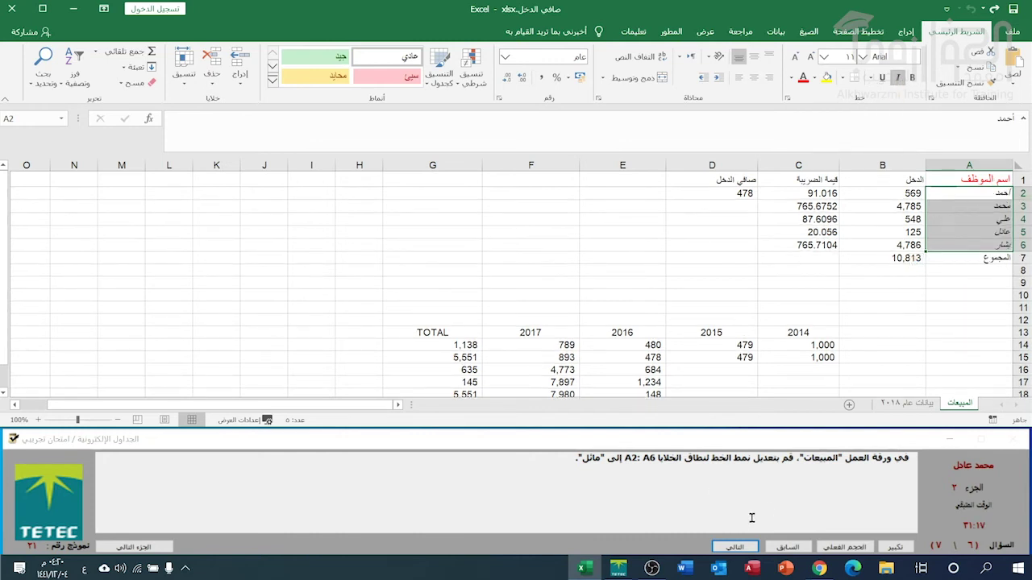
# Advance to the seventh question of part 2 and set cells A1:C6 of the المبيعات sheet as the print area.
pyautogui.click(734, 545)
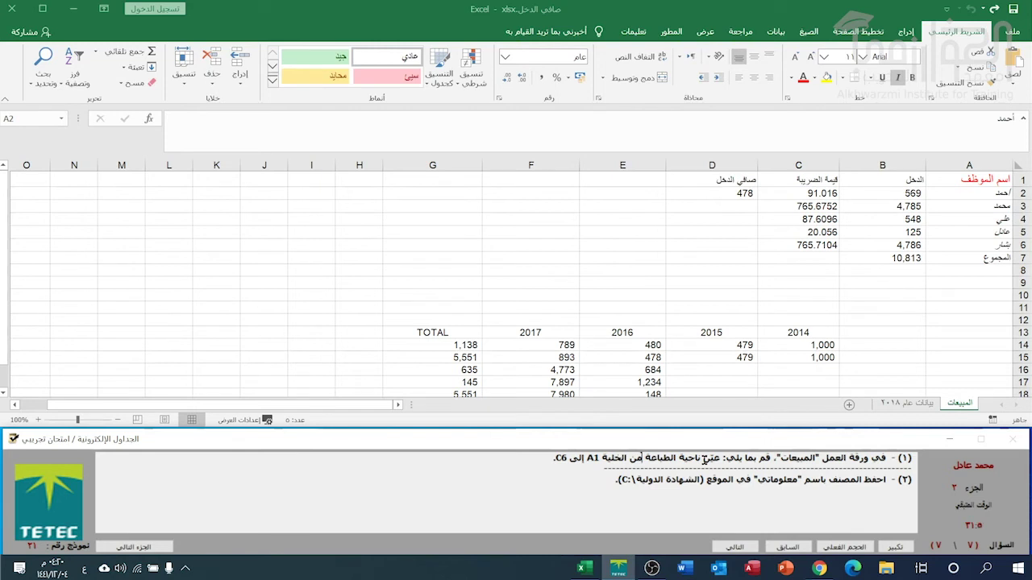
pyautogui.moveTo(587, 460); pyautogui.dragTo(555, 461)
pyautogui.click(584, 458)
pyautogui.moveTo(963, 193); pyautogui.dragTo(963, 244)
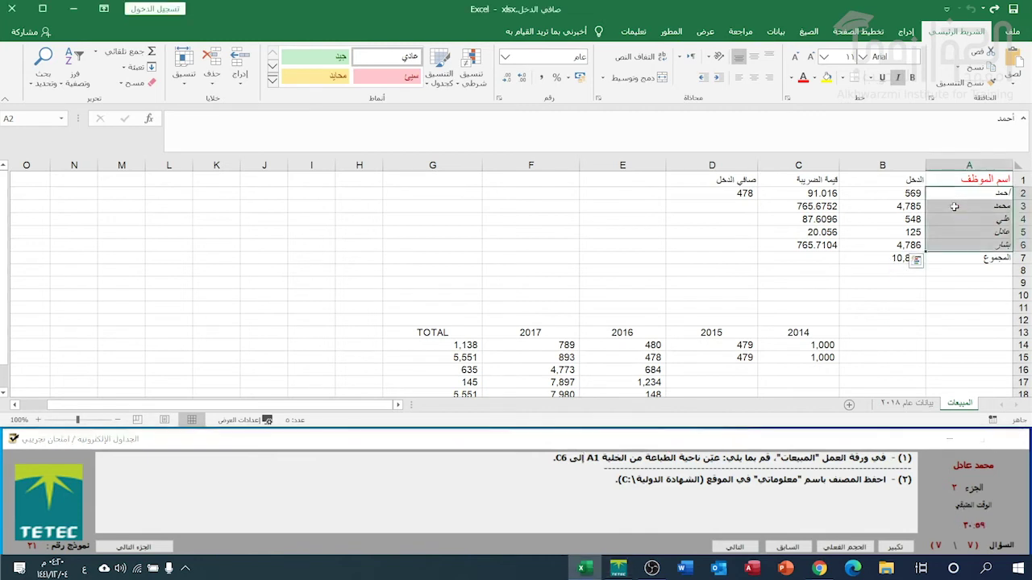
pyautogui.click(965, 180)
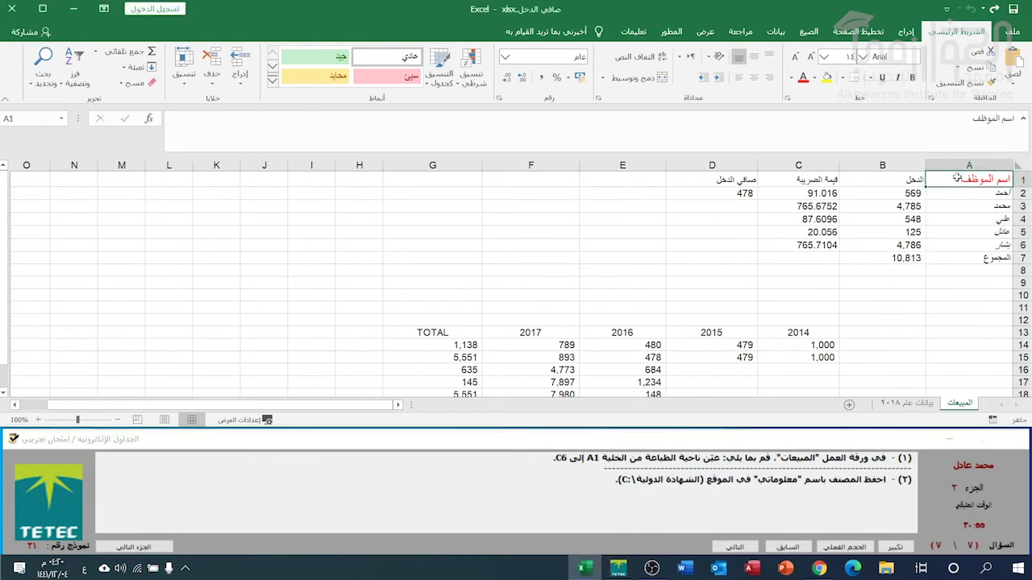
pyautogui.moveTo(957, 178); pyautogui.dragTo(801, 244)
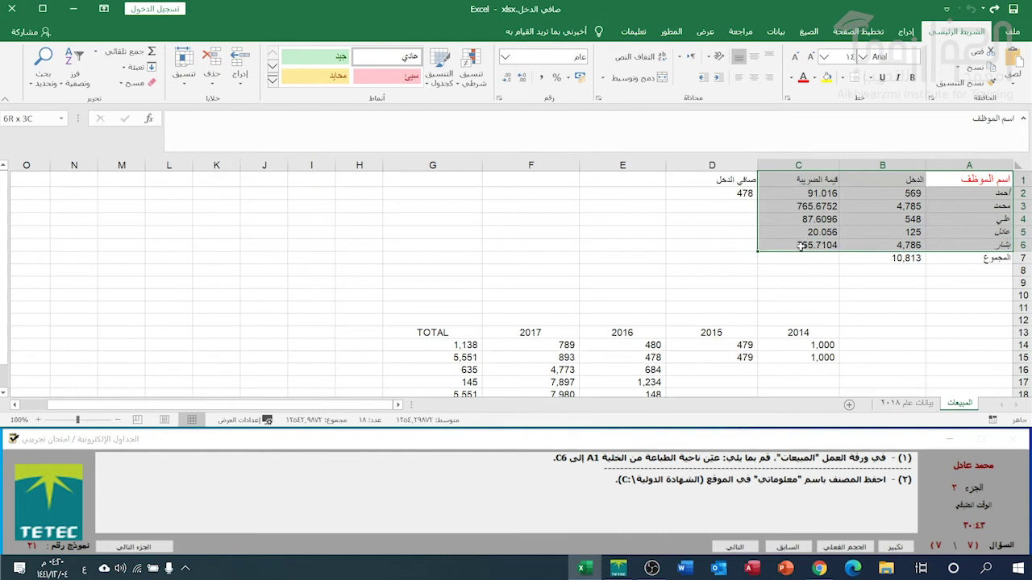
pyautogui.moveTo(800, 247); pyautogui.dragTo(799, 247)
pyautogui.click(876, 32)
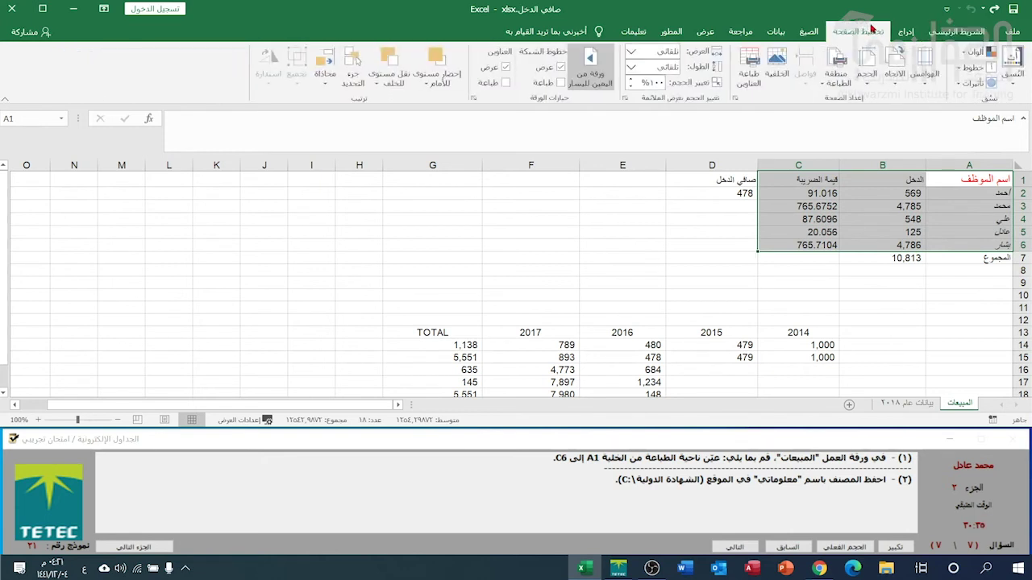
pyautogui.click(837, 89)
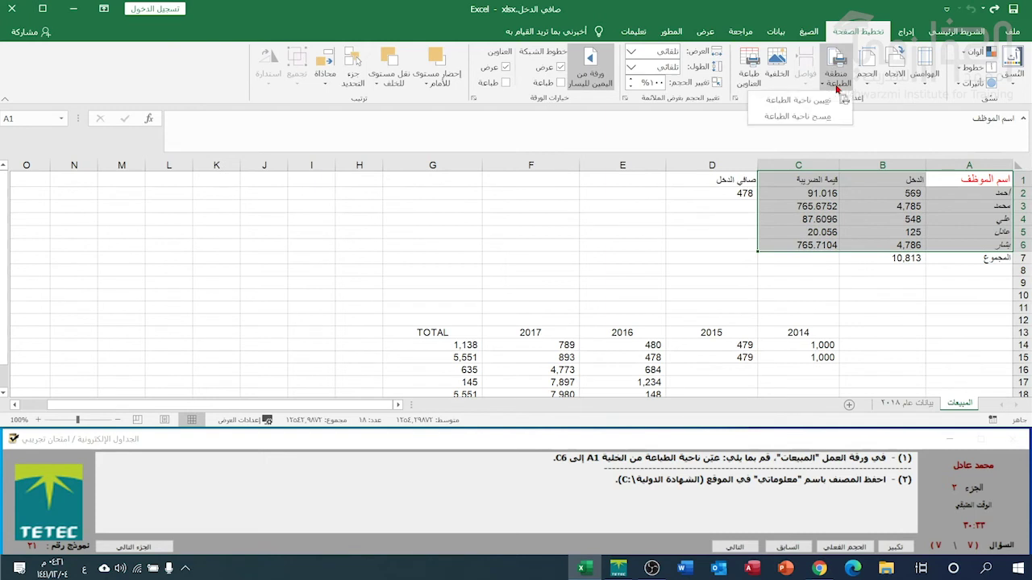
pyautogui.click(780, 101)
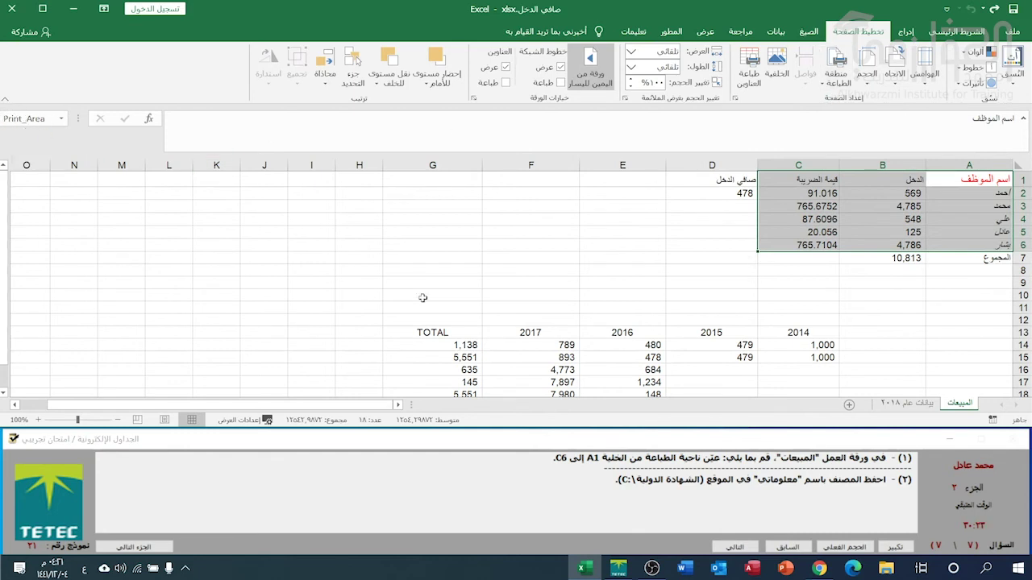
# Save the workbook under the name معلوماتي in the الشهادة الدولية folder on drive C.
pyautogui.click(891, 497)
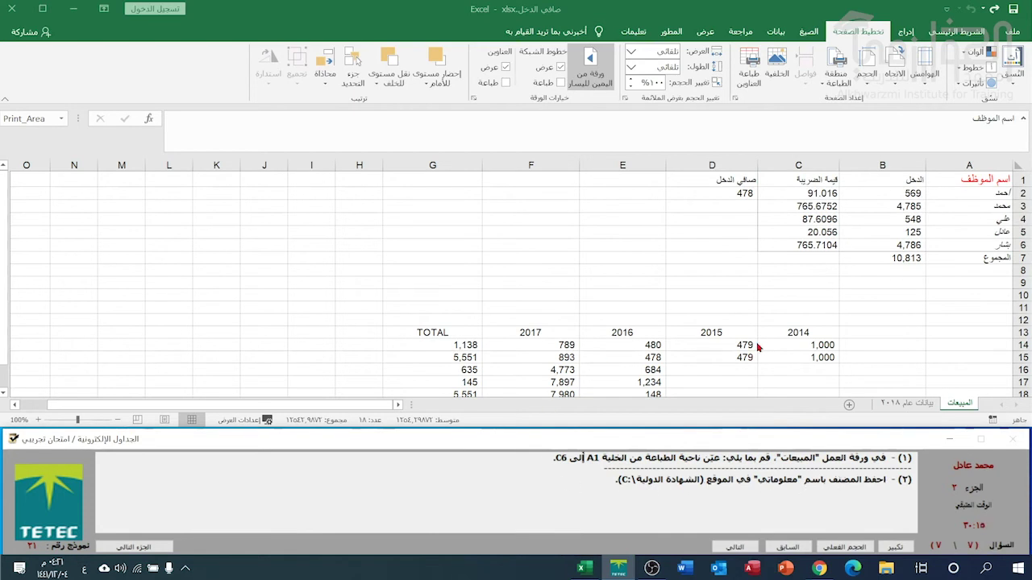
pyautogui.click(1011, 31)
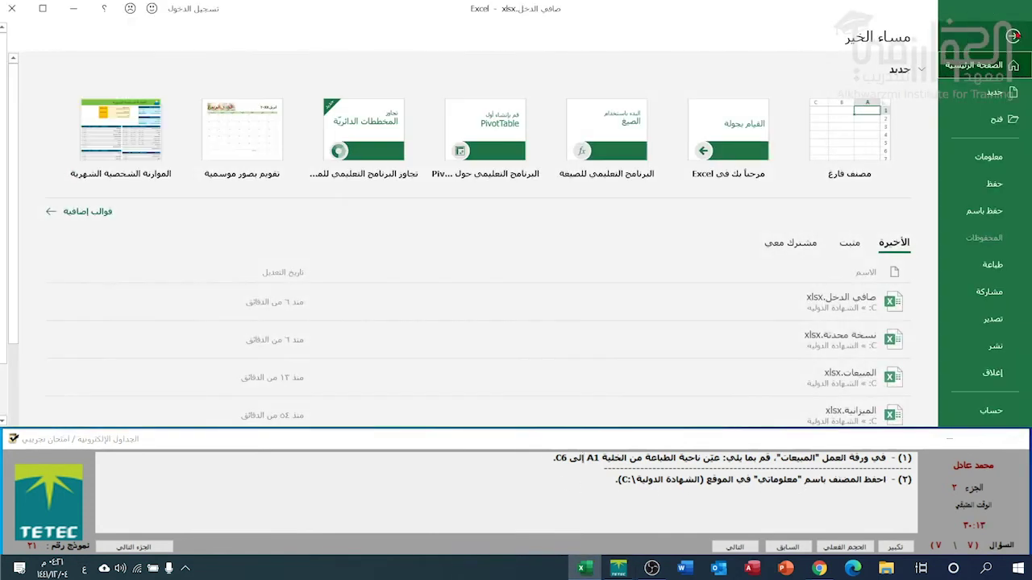
pyautogui.click(984, 211)
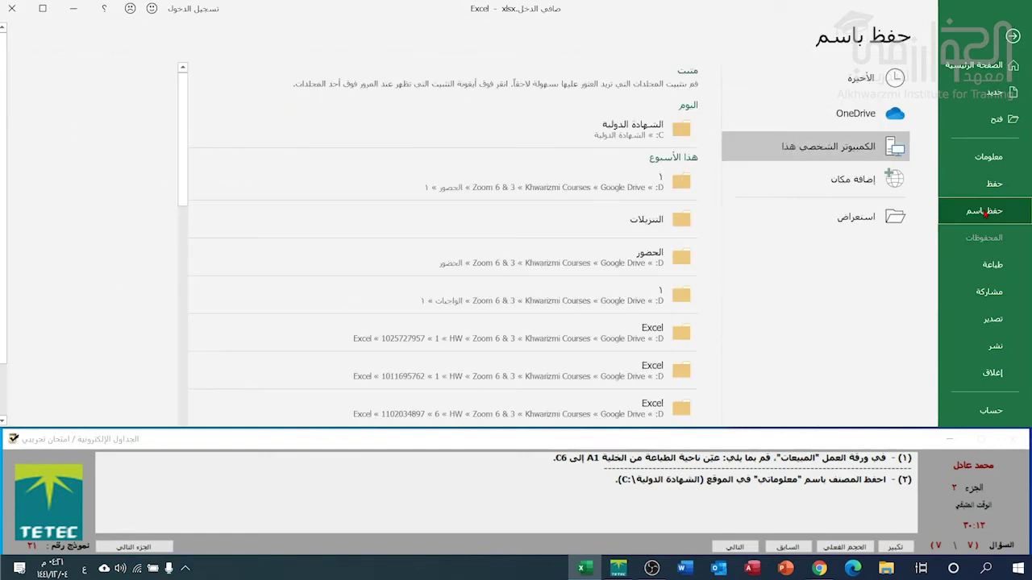
pyautogui.click(840, 220)
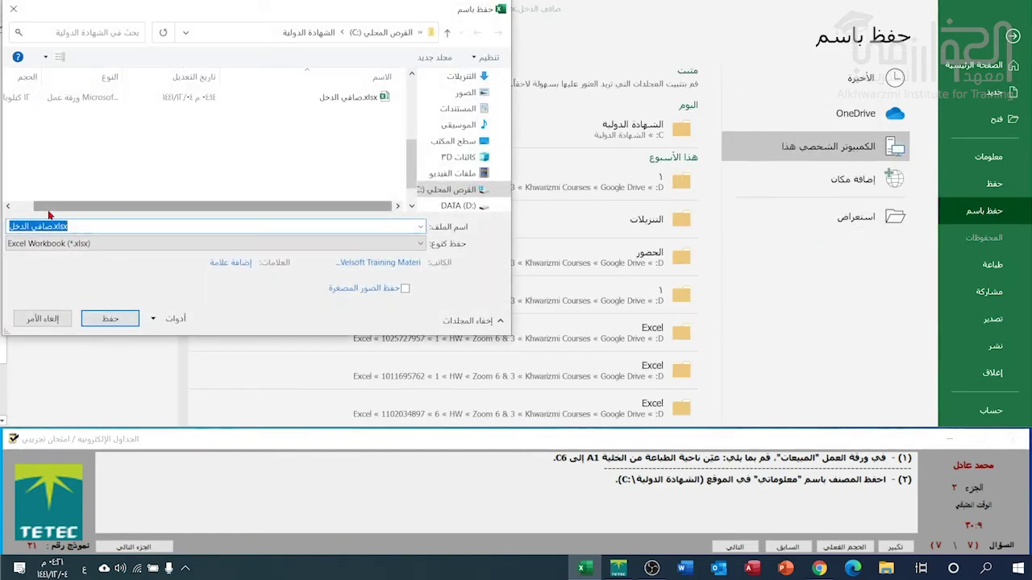
pyautogui.write('معلوماتي')
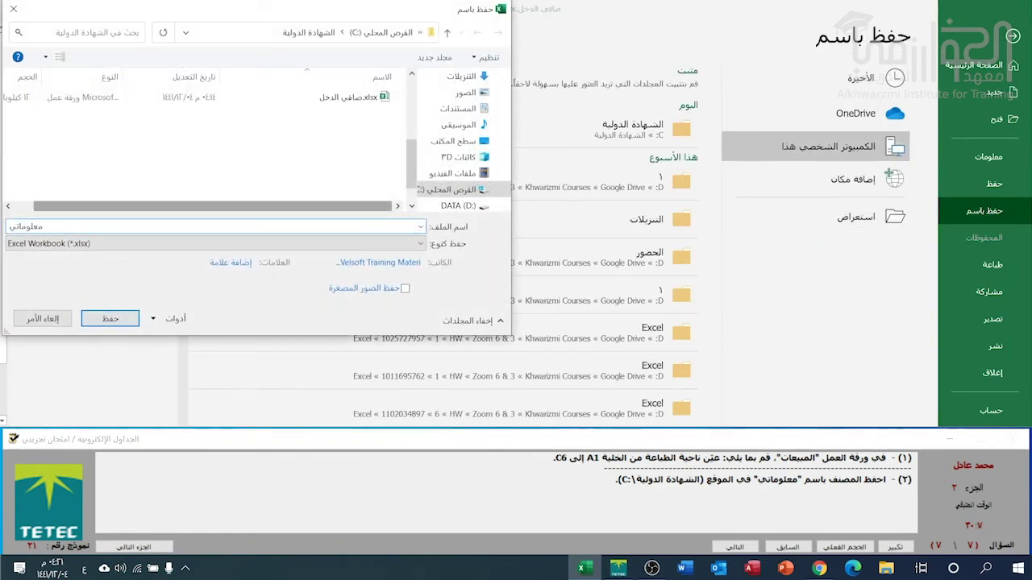
pyautogui.click(105, 319)
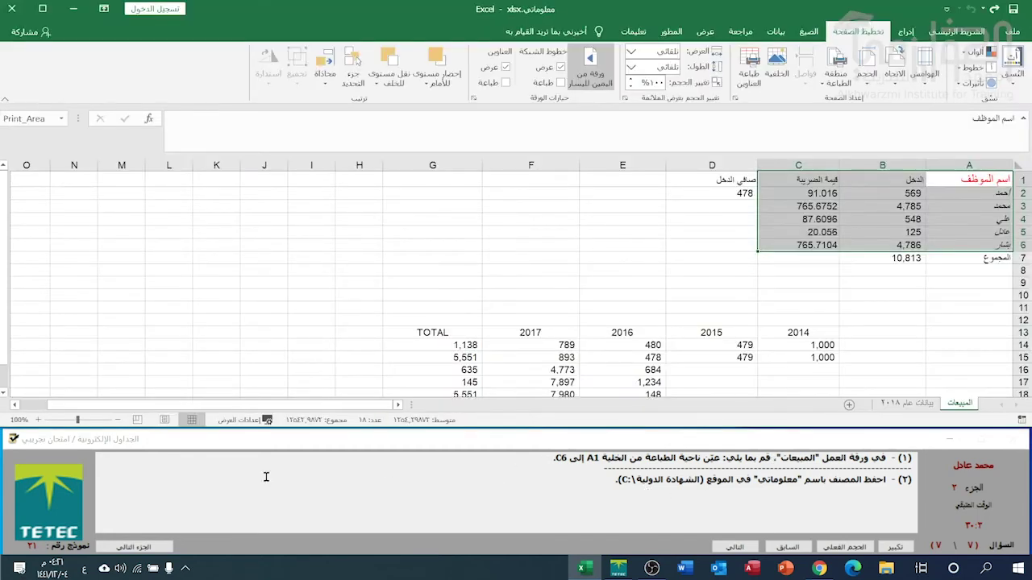
# Finish part 2 of the exam and start part 3.
pyautogui.click(131, 547)
pyautogui.click(570, 316)
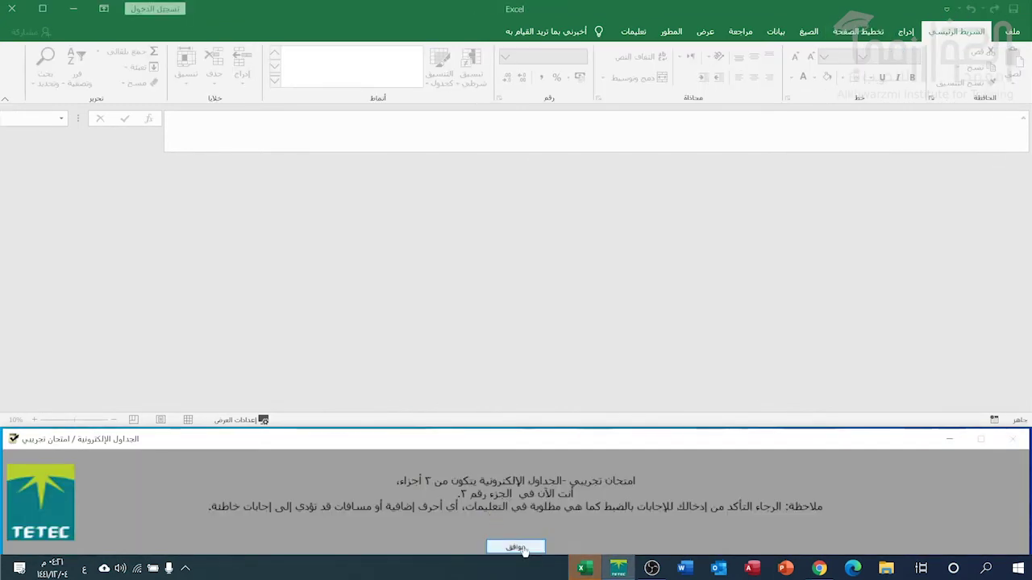
pyautogui.click(522, 548)
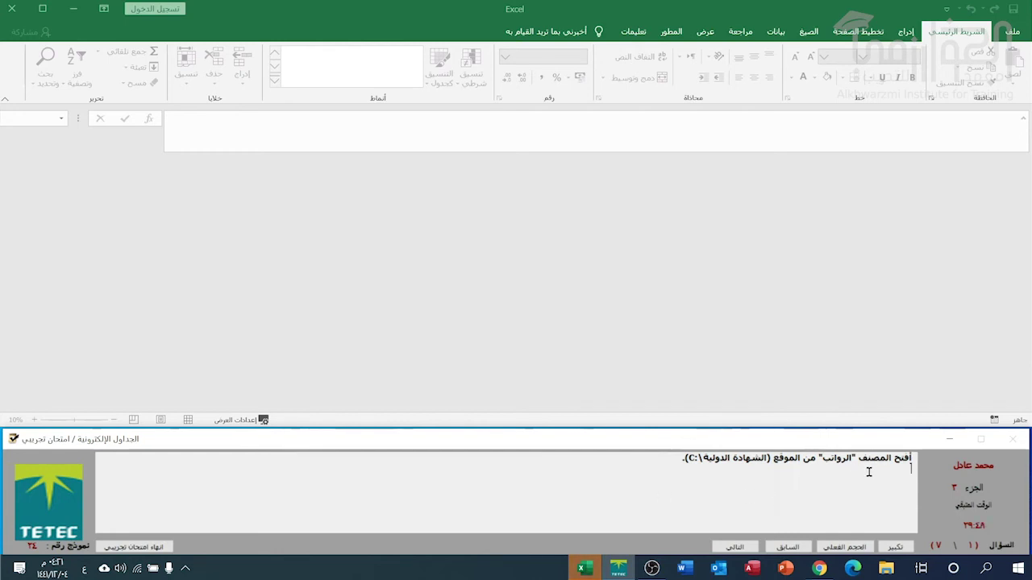
# Open the workbook الرواتب from the الشهادة الدولية folder on drive C.
pyautogui.click(1011, 32)
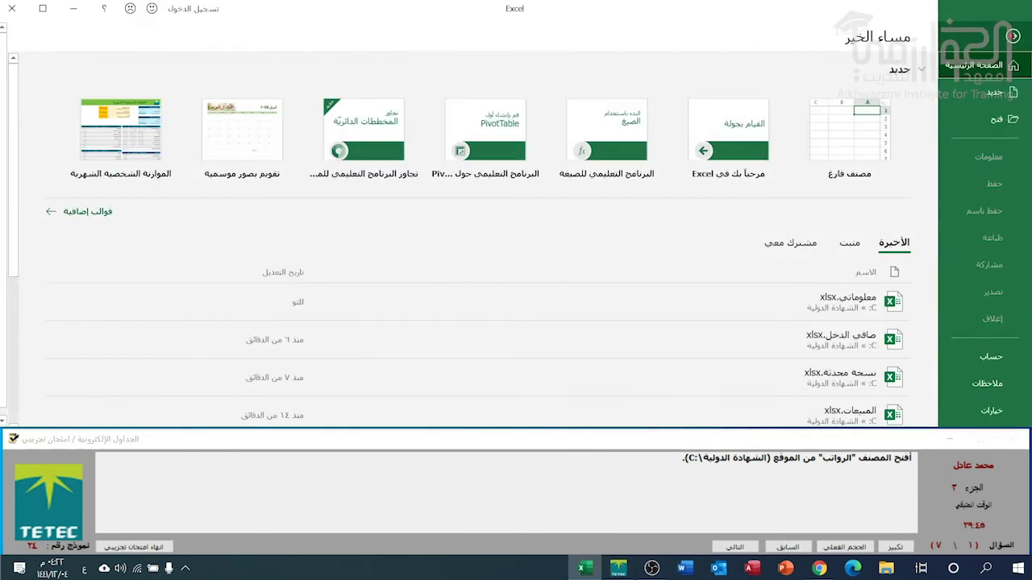
pyautogui.click(996, 118)
pyautogui.click(841, 216)
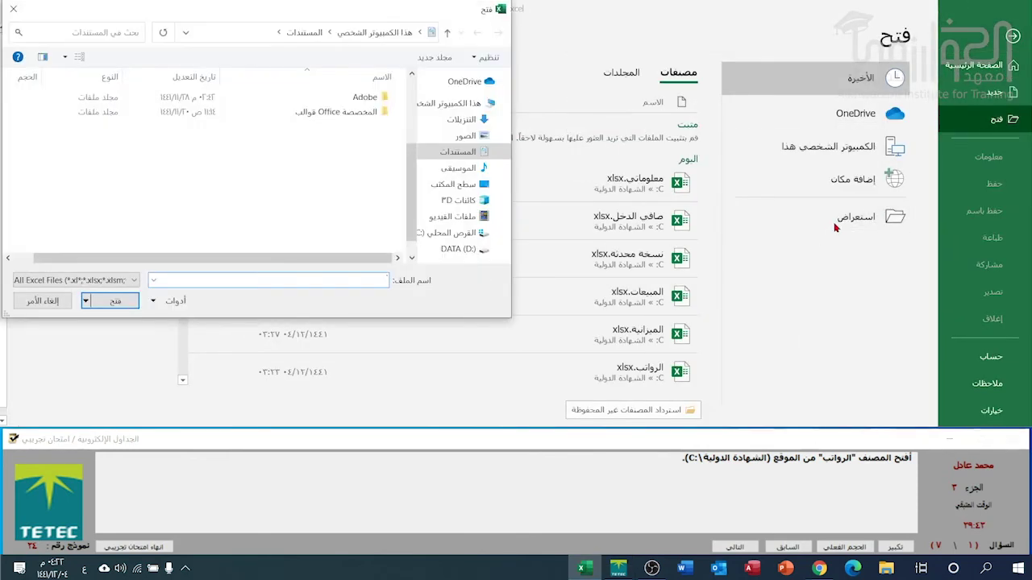
pyautogui.click(449, 241)
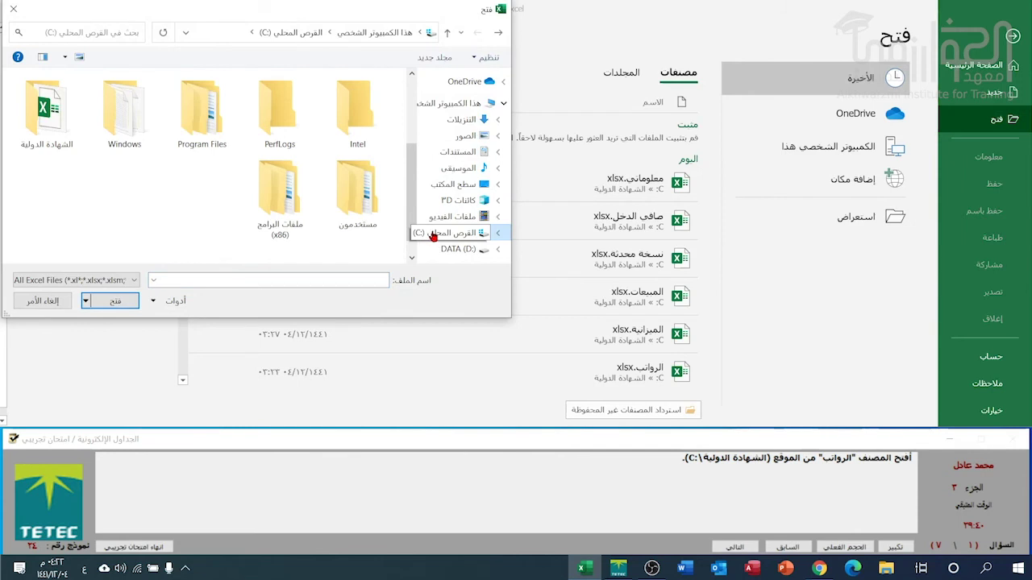
pyautogui.doubleClick(63, 133)
pyautogui.click(357, 100)
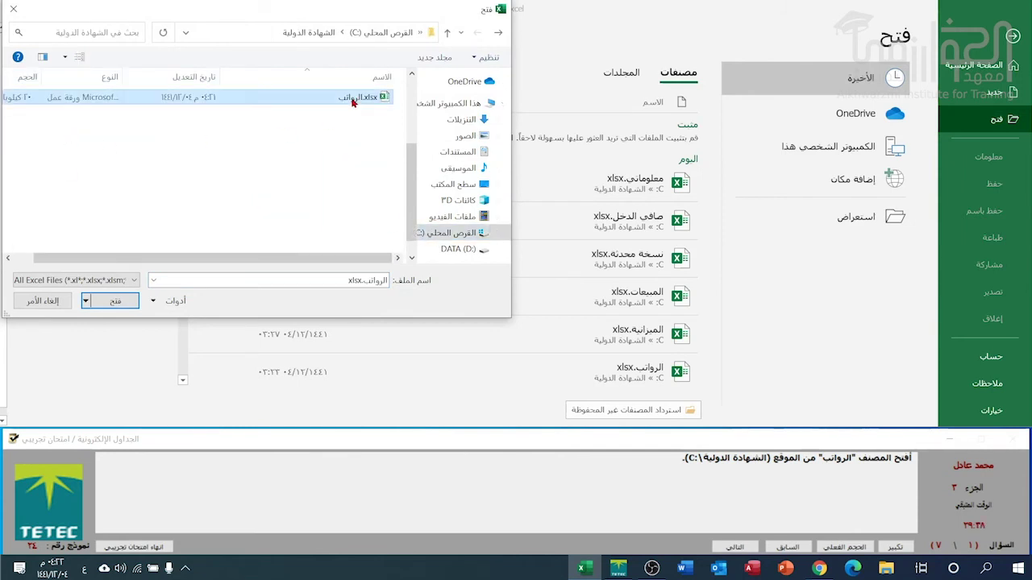
pyautogui.click(112, 303)
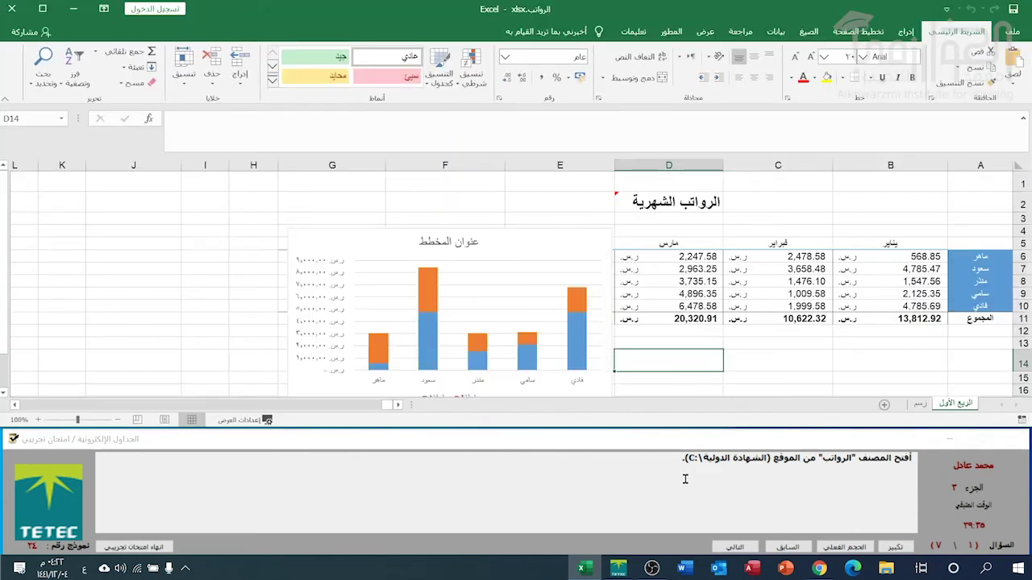
# Advance to the second question of part 3 and change the chart in the الربع الأول sheet to a 3-D pie (دائري ثلاثي الأبعاد).
pyautogui.click(734, 547)
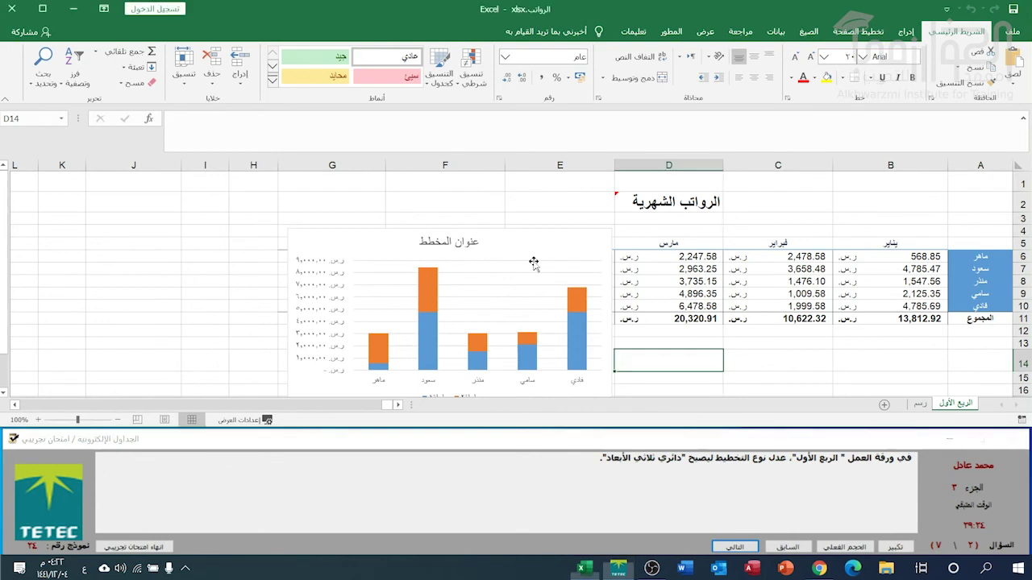
pyautogui.click(514, 248)
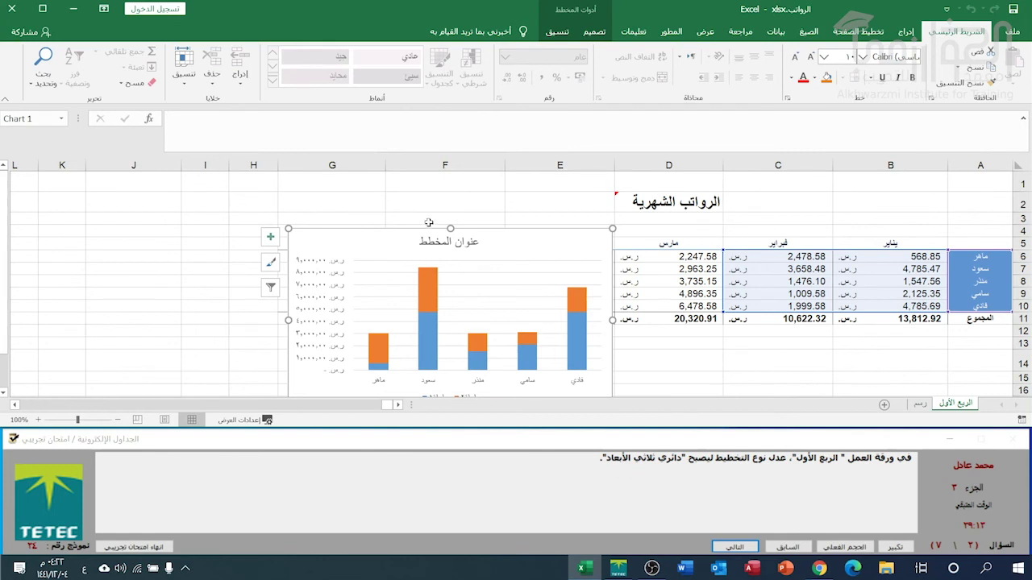
pyautogui.click(594, 32)
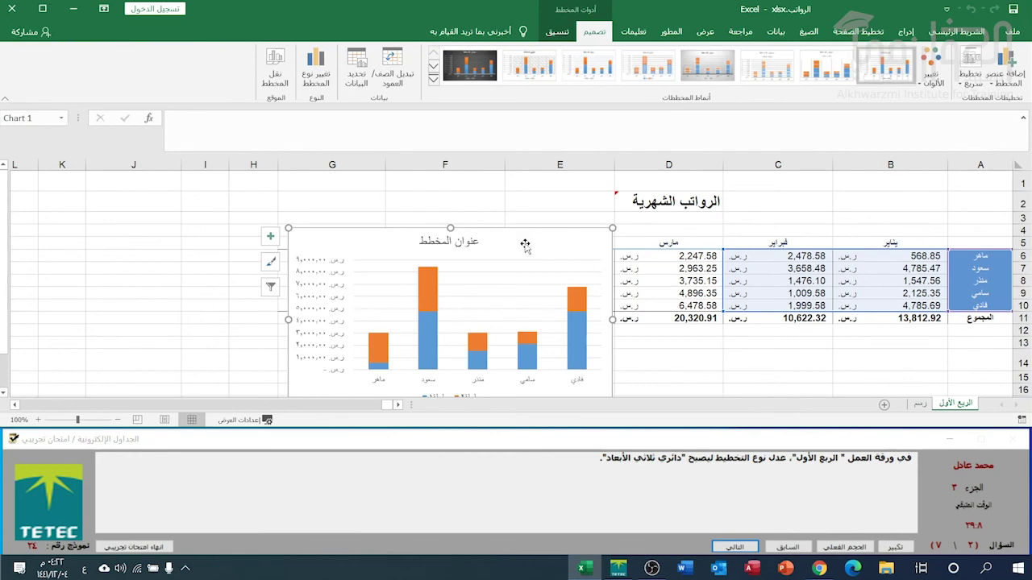
pyautogui.click(306, 78)
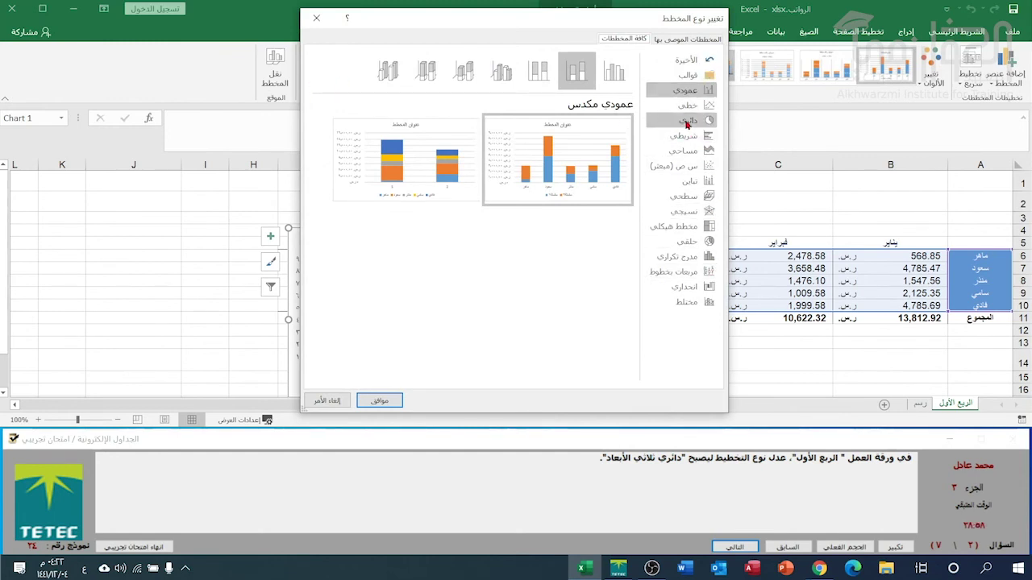
pyautogui.click(686, 121)
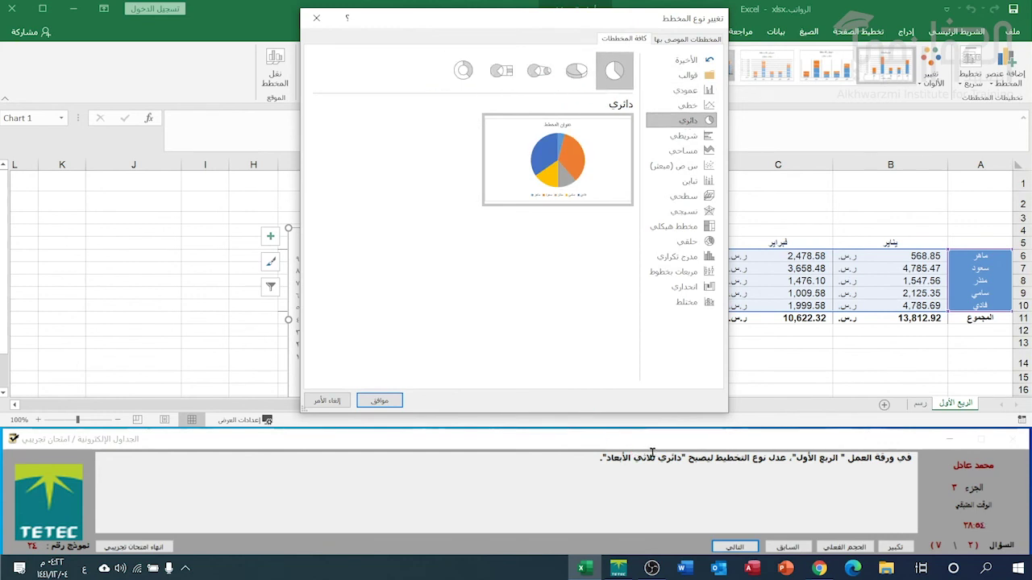
pyautogui.click(575, 74)
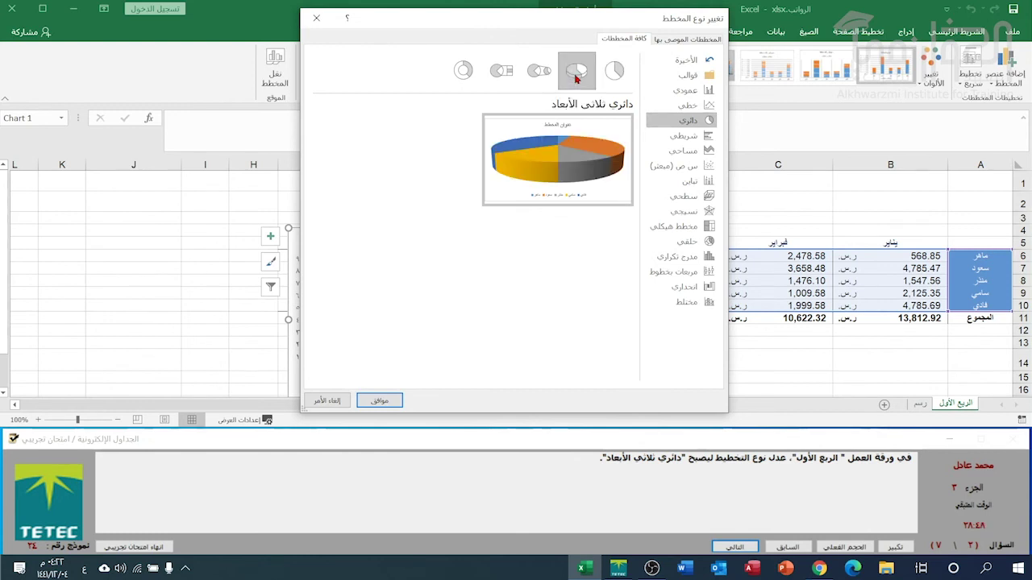
pyautogui.click(382, 400)
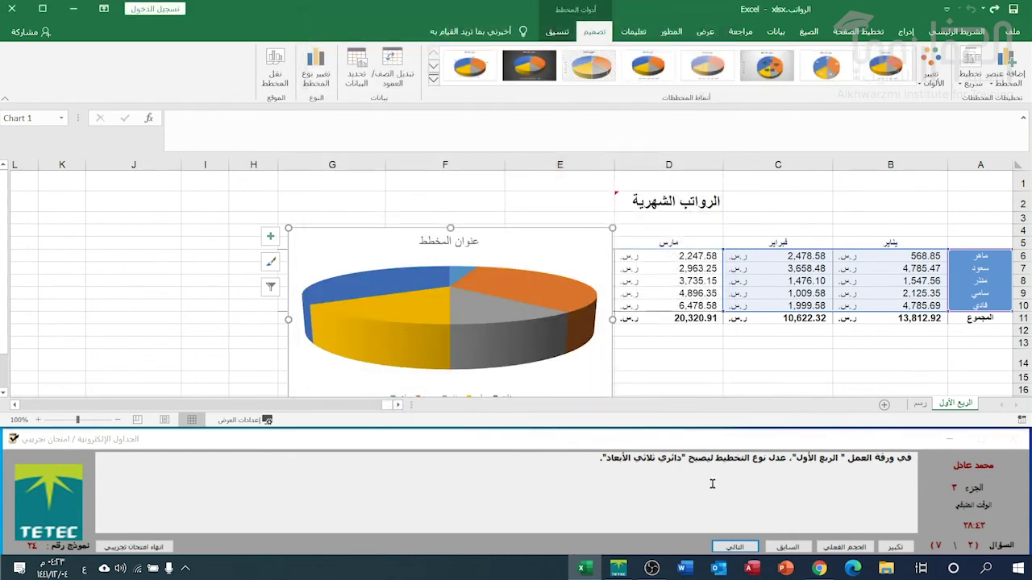
# Advance to the third question of part 3 and resize the pie chart to a height of 10 cm and a width of 18 cm.
pyautogui.click(735, 547)
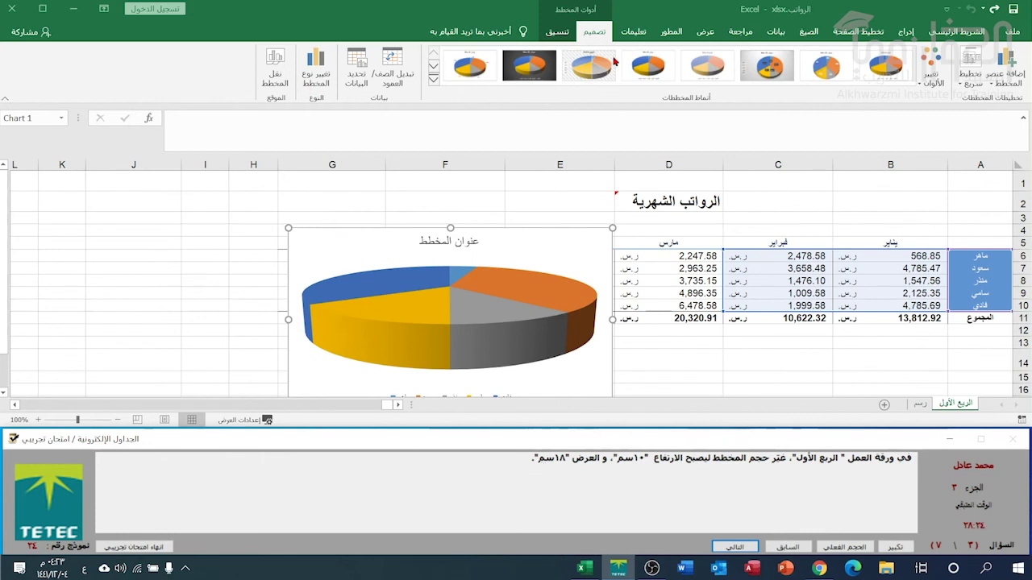
pyautogui.click(565, 32)
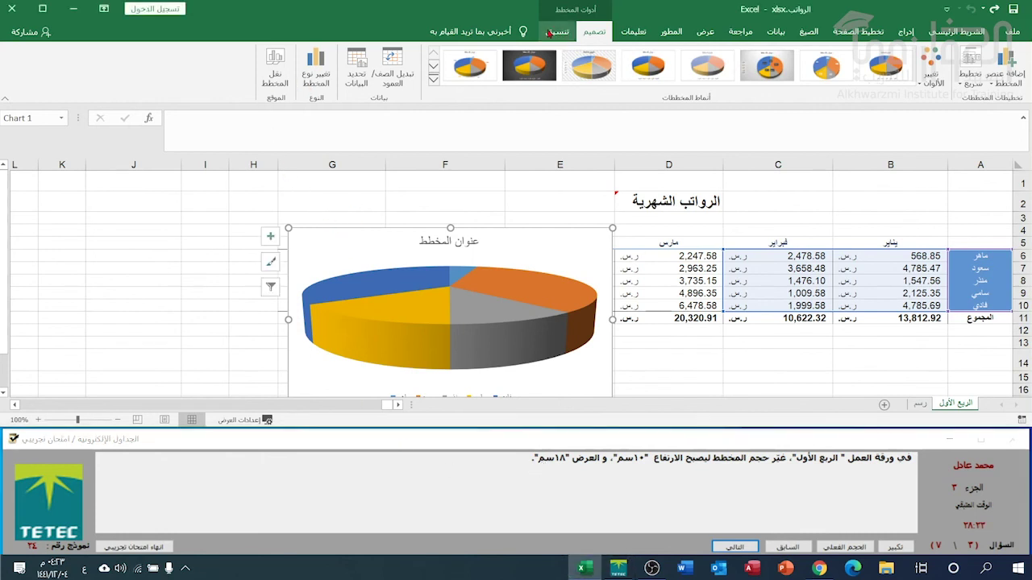
pyautogui.click(555, 31)
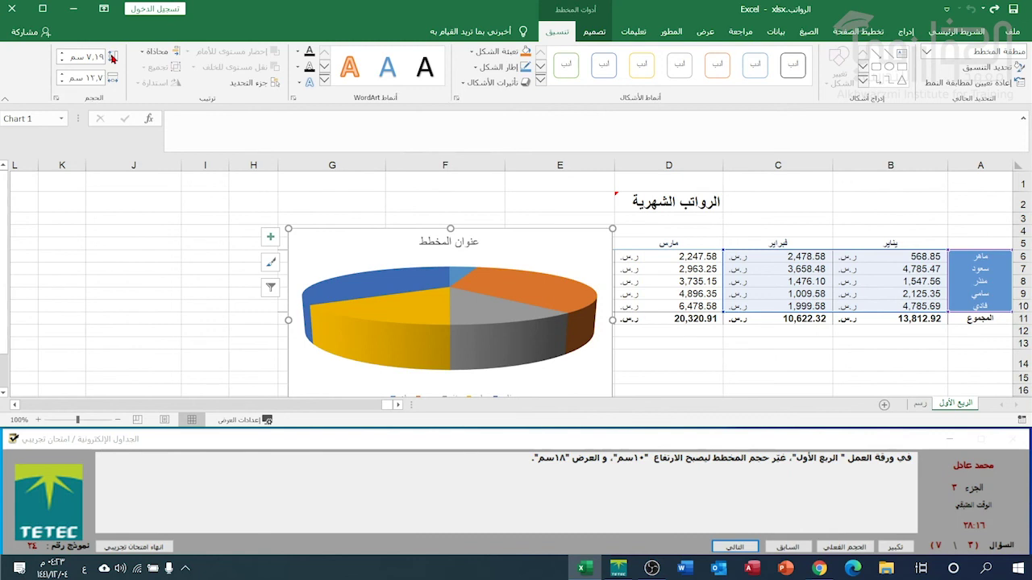
pyautogui.click(76, 56)
pyautogui.write('10')
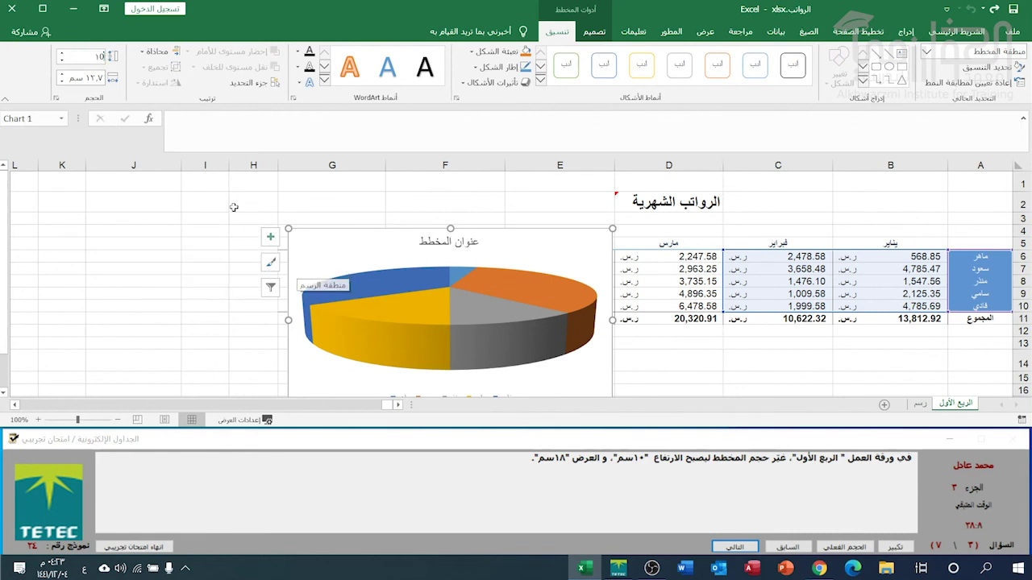
pyautogui.click(90, 75)
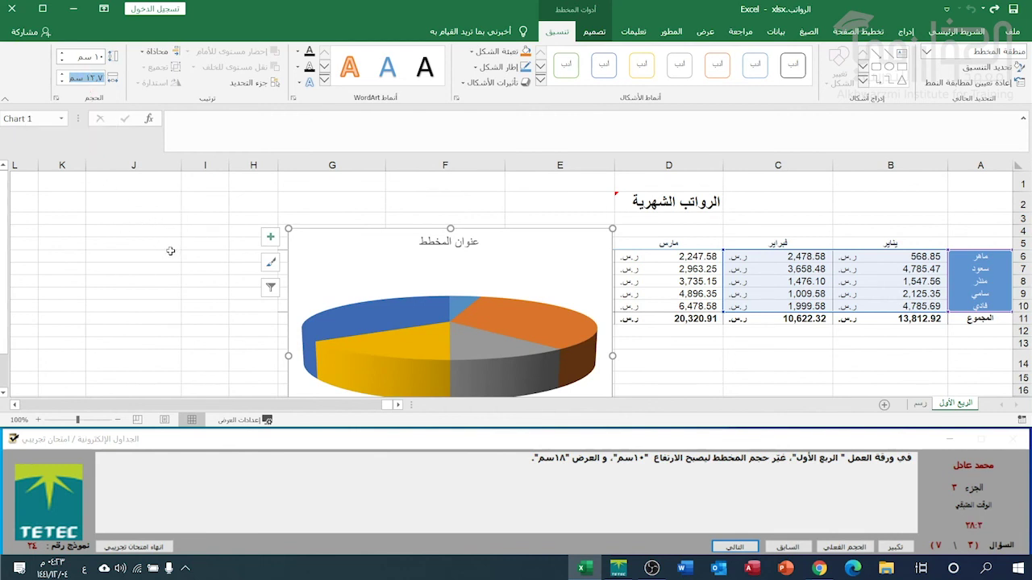
pyautogui.write('18')
pyautogui.press('Return')
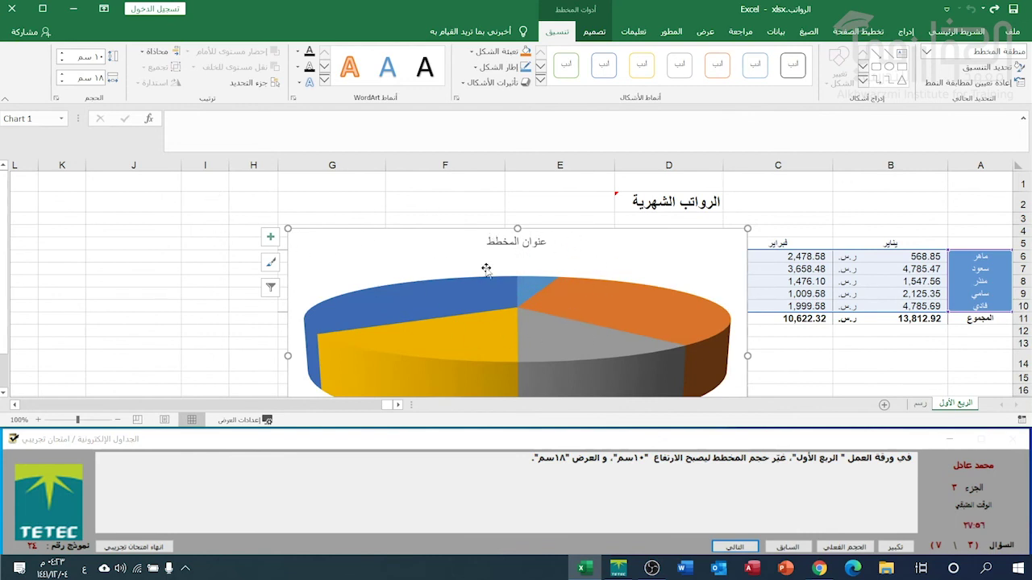
# Advance to the fourth question of part 3 and fill the pie chart's background with standard green.
pyautogui.click(734, 547)
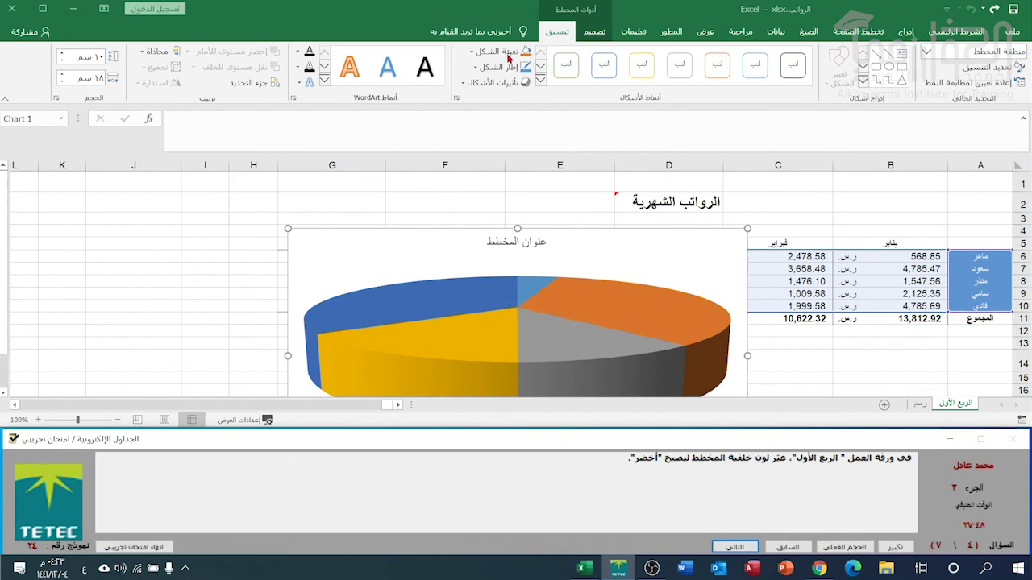
pyautogui.click(470, 51)
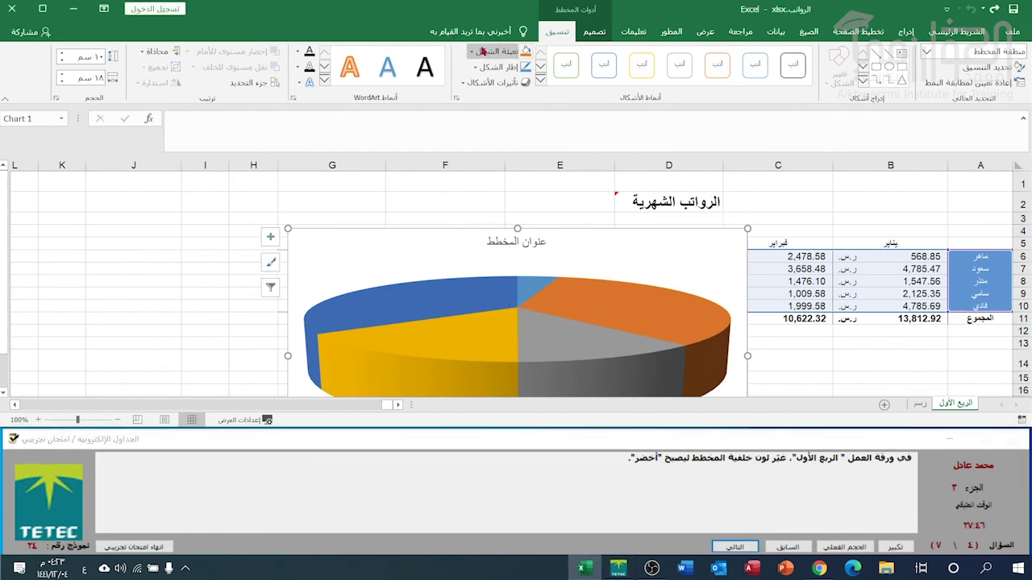
pyautogui.click(472, 52)
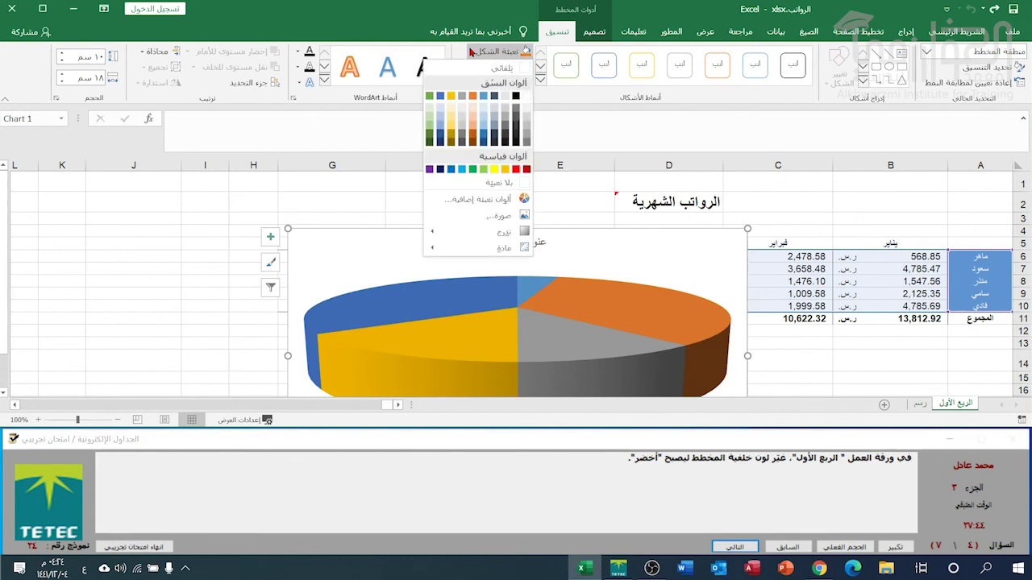
pyautogui.click(472, 169)
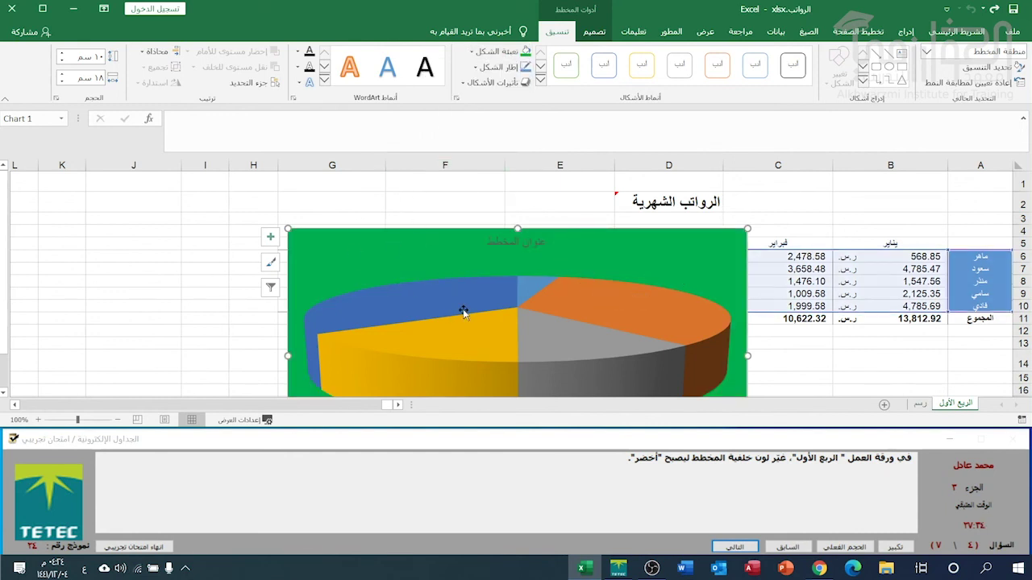
# Advance to the fifth question and apply all borders with a solid line style to cells A1:D4 in the الربع الأول sheet.
pyautogui.click(735, 546)
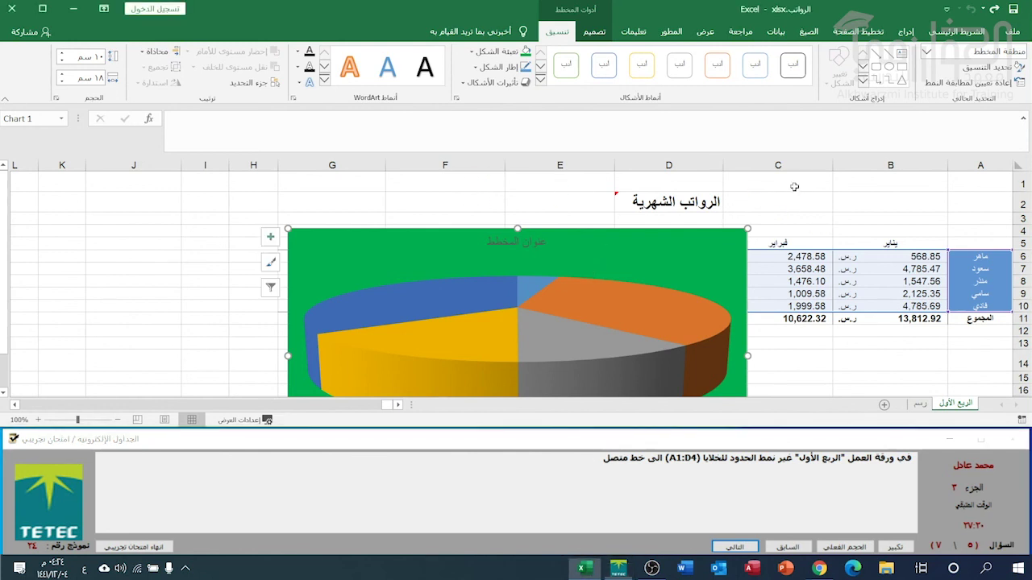
pyautogui.click(976, 185)
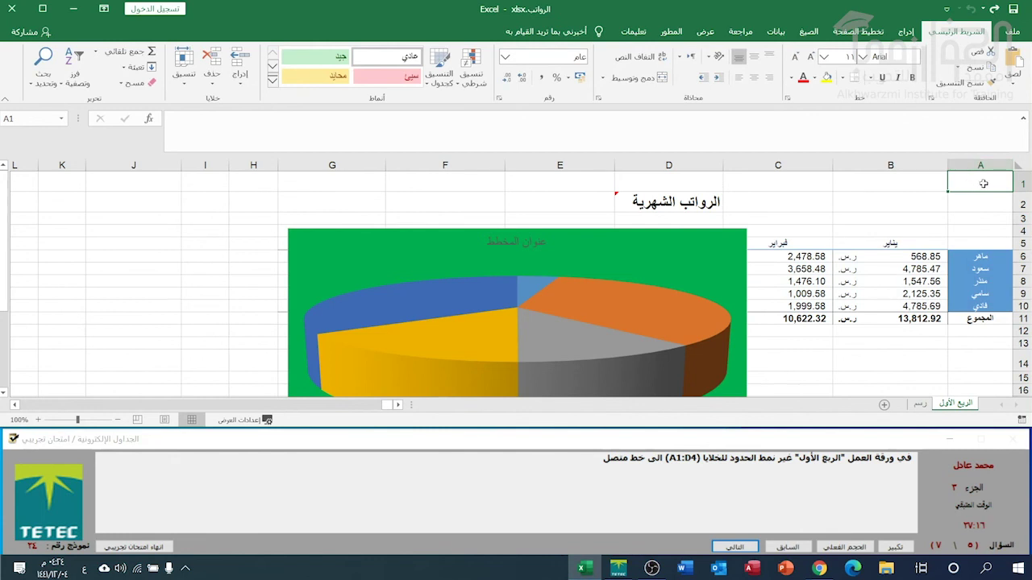
pyautogui.moveTo(985, 182); pyautogui.dragTo(678, 227)
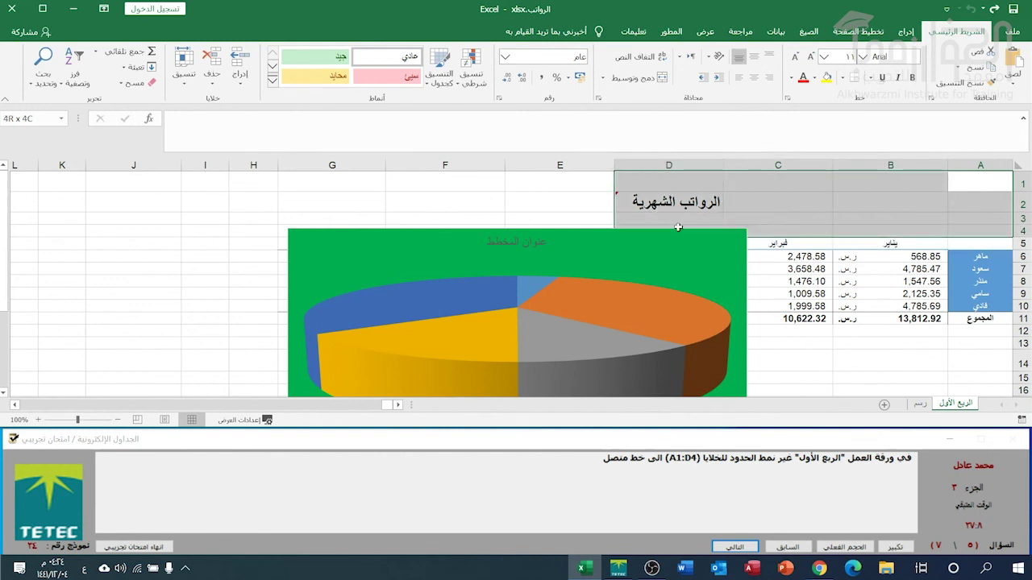
pyautogui.moveTo(676, 230); pyautogui.dragTo(675, 229)
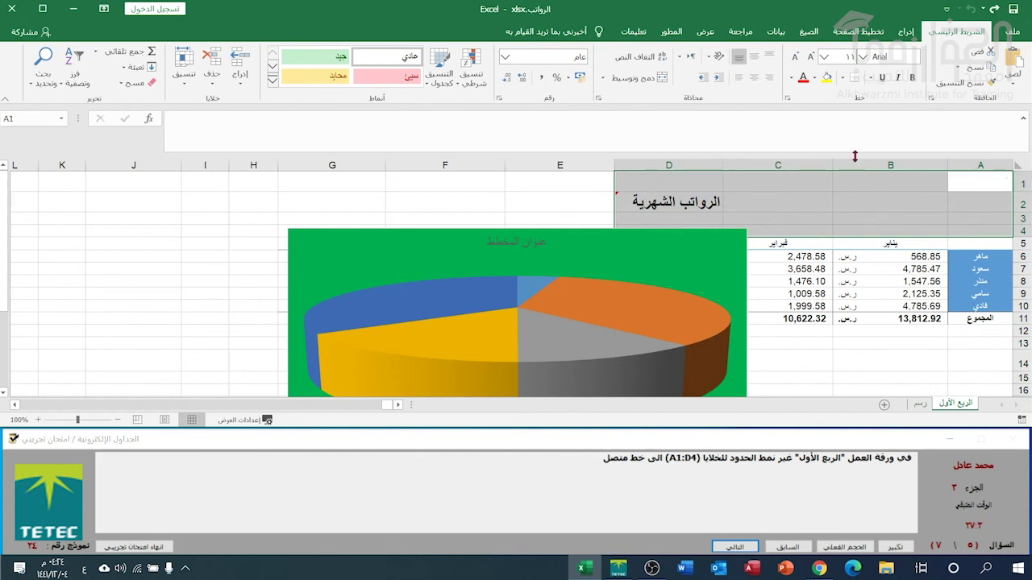
pyautogui.click(844, 85)
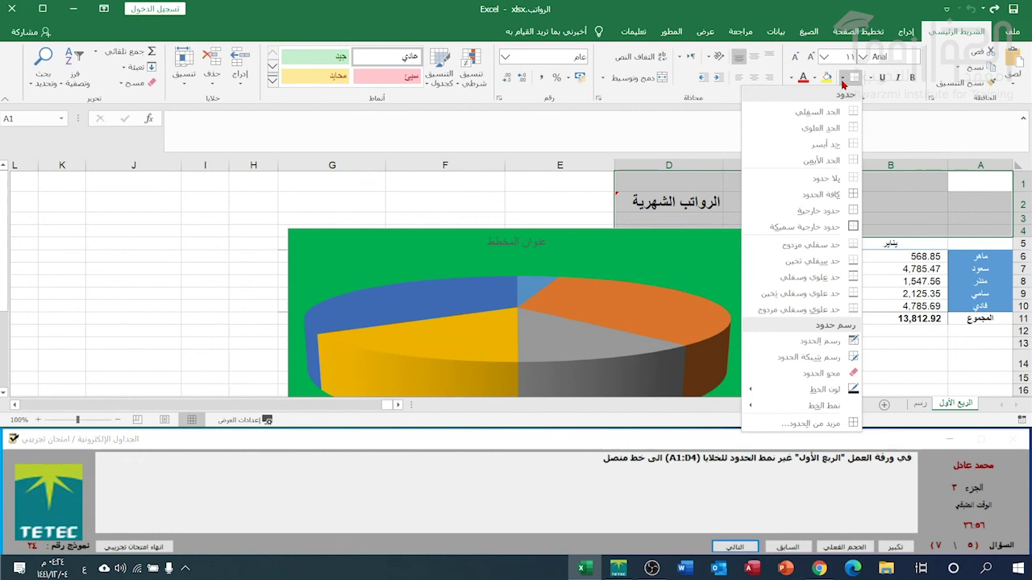
pyautogui.moveTo(782, 407)
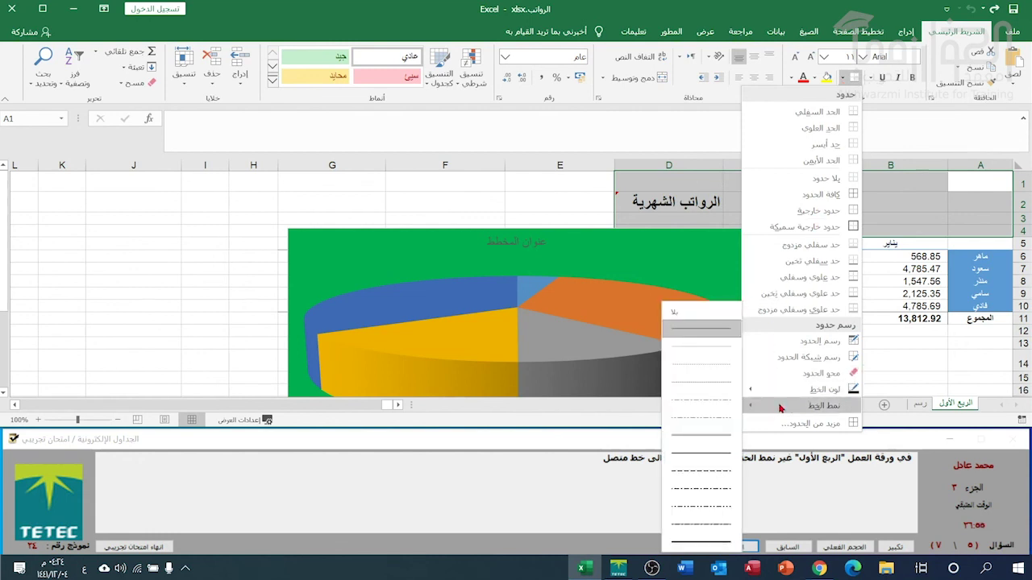
pyautogui.click(689, 331)
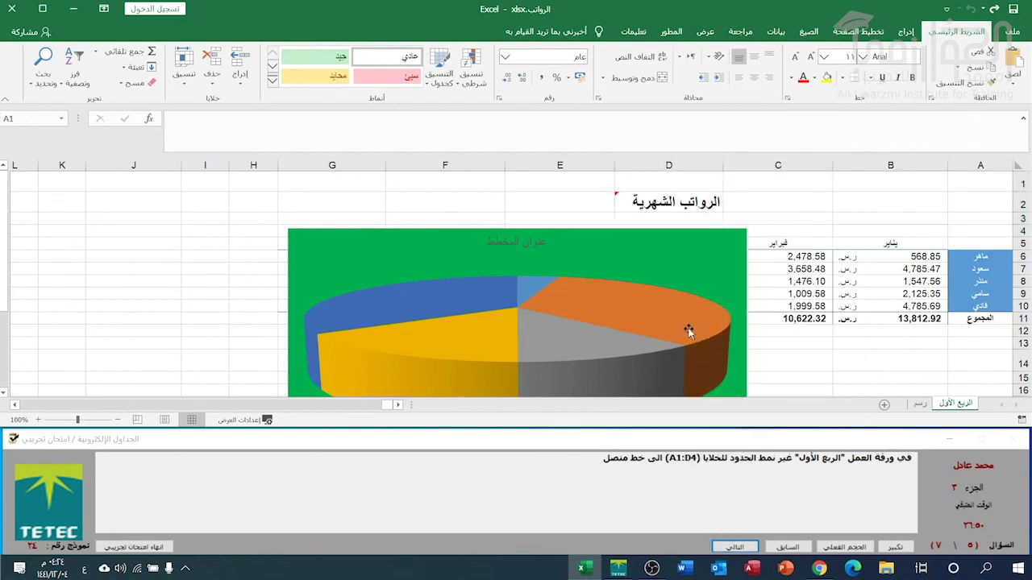
pyautogui.click(844, 81)
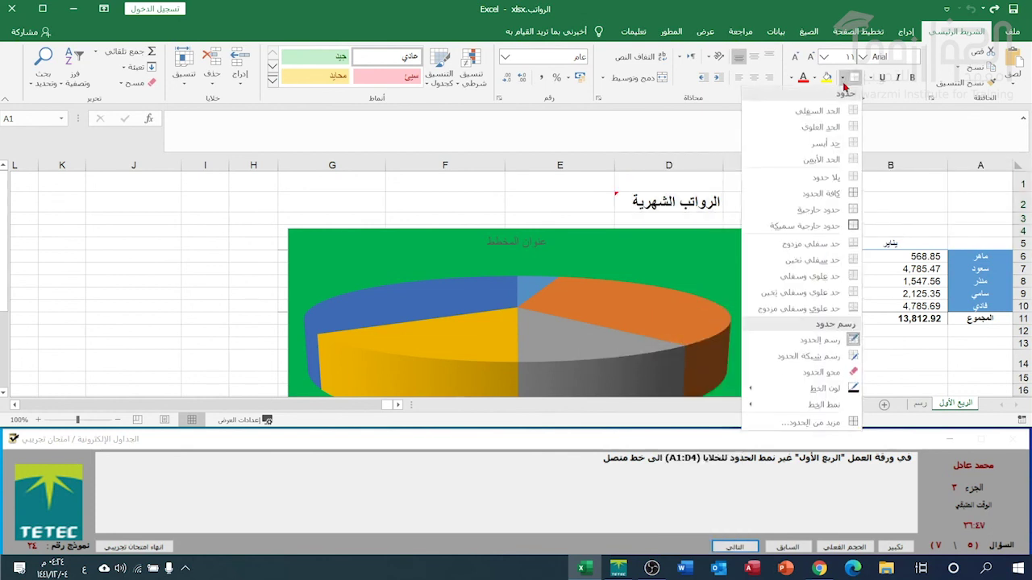
pyautogui.click(834, 195)
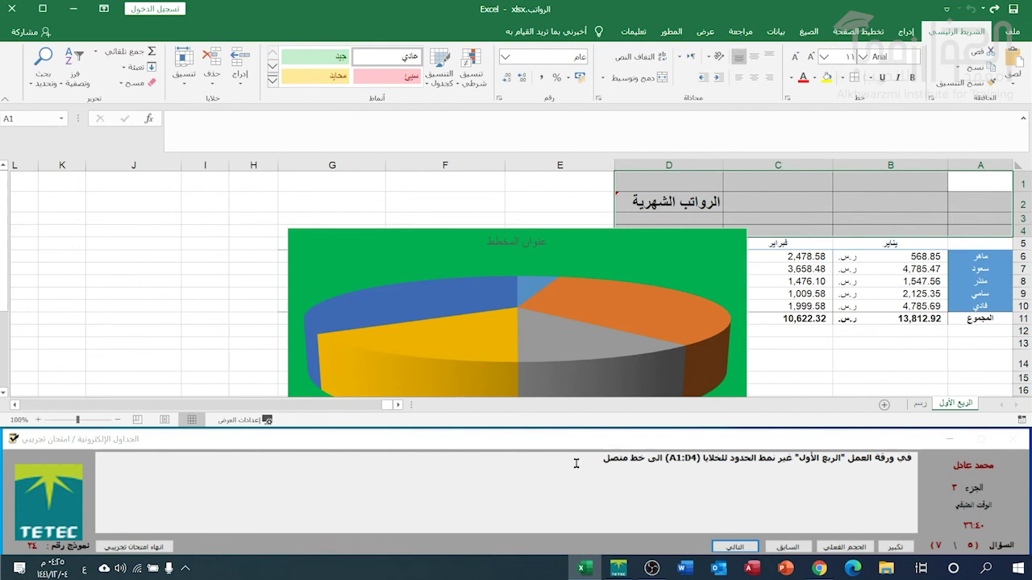
# Advance to the sixth question and set the الربع الأول sheet's page size to Letter.
pyautogui.click(630, 474)
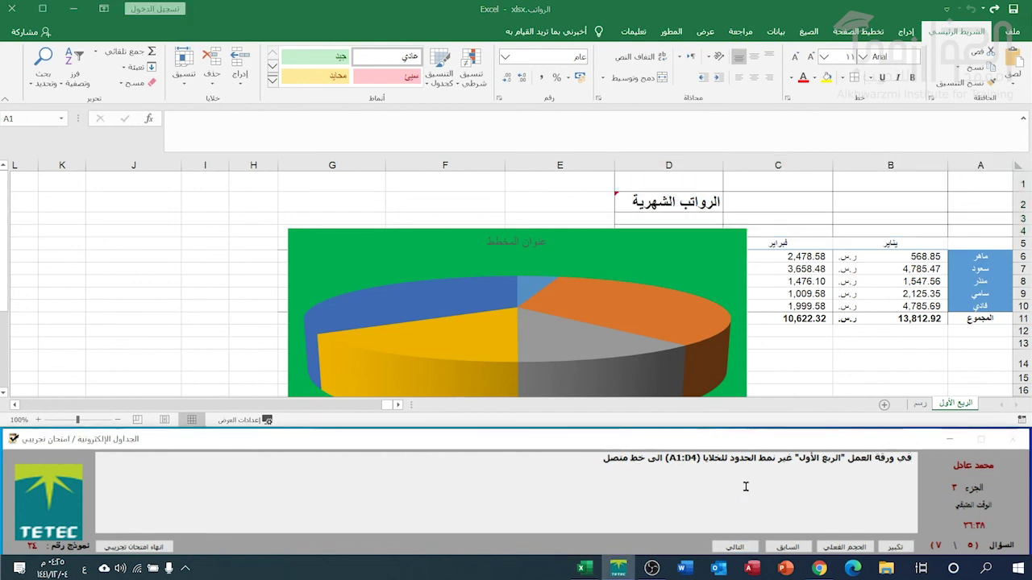
pyautogui.click(735, 547)
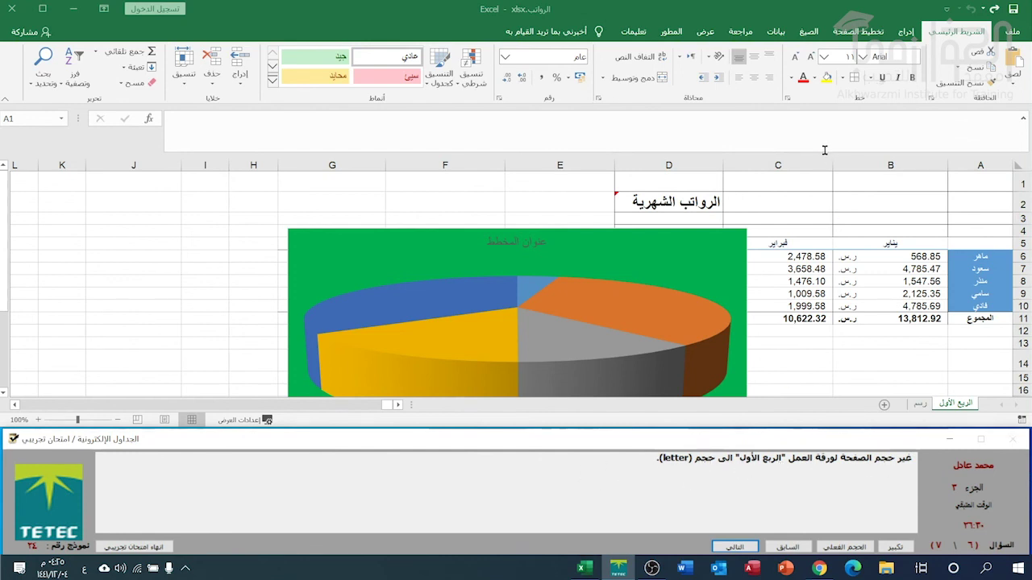
pyautogui.click(844, 32)
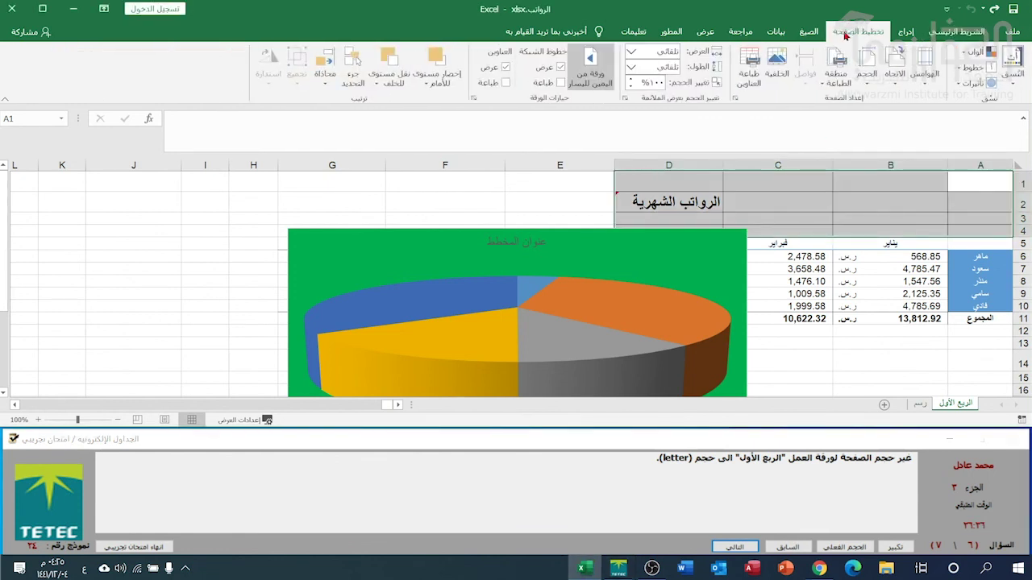
pyautogui.click(866, 74)
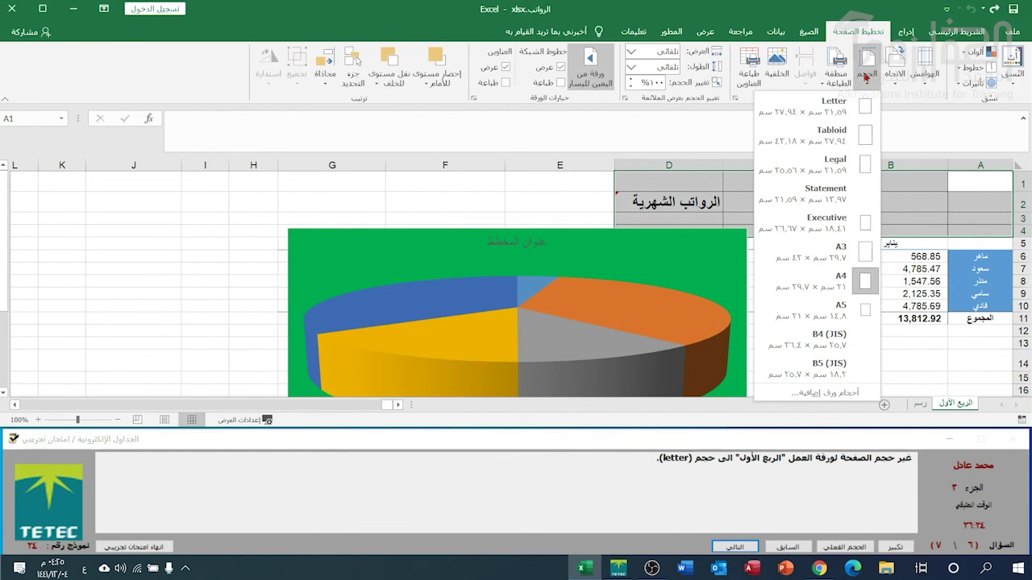
pyautogui.click(816, 112)
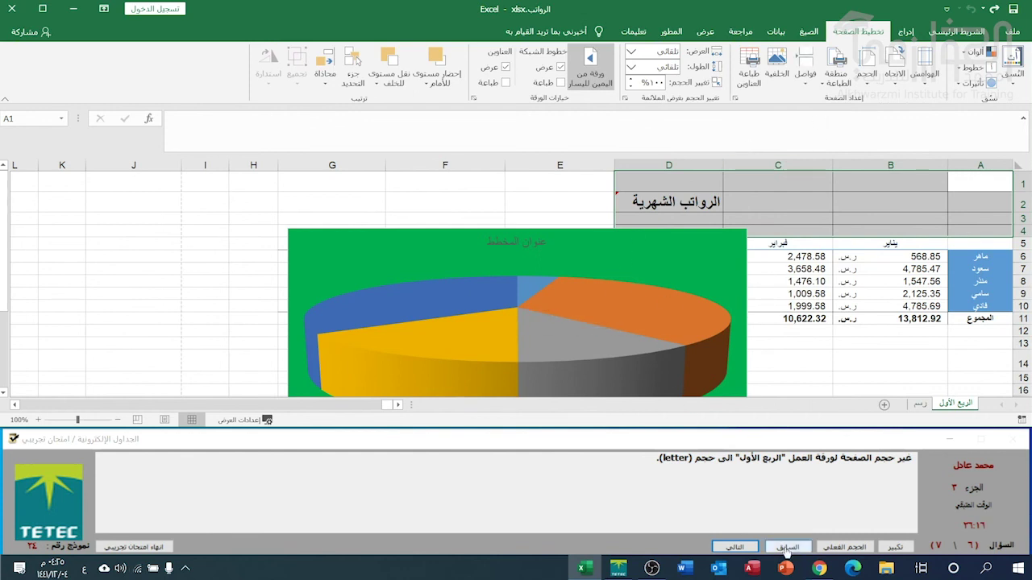
# Advance to the seventh question and save the workbook as الميزانية in the الشهادة الدولية folder on drive C.
pyautogui.click(730, 548)
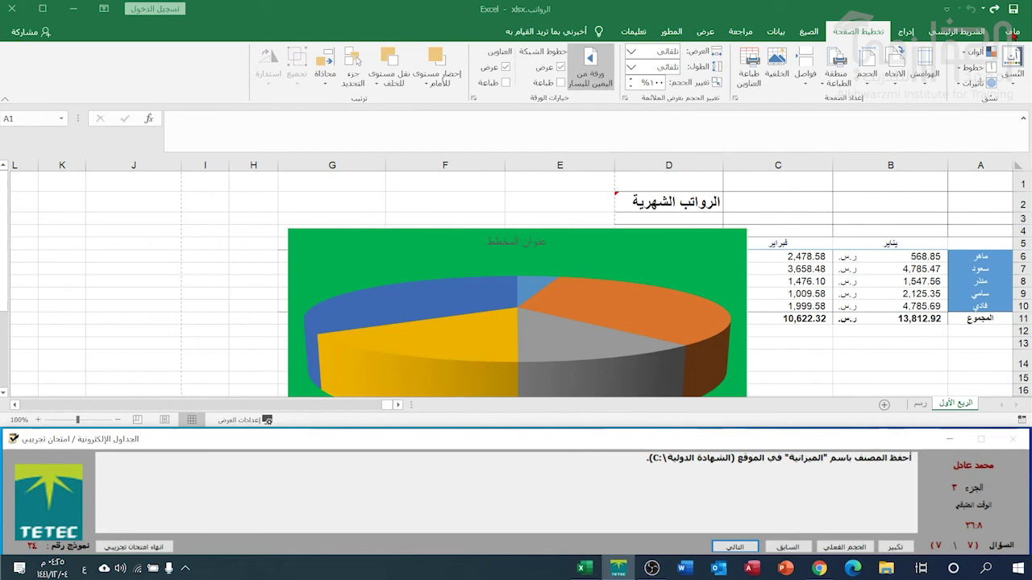
pyautogui.click(1014, 34)
pyautogui.click(1014, 32)
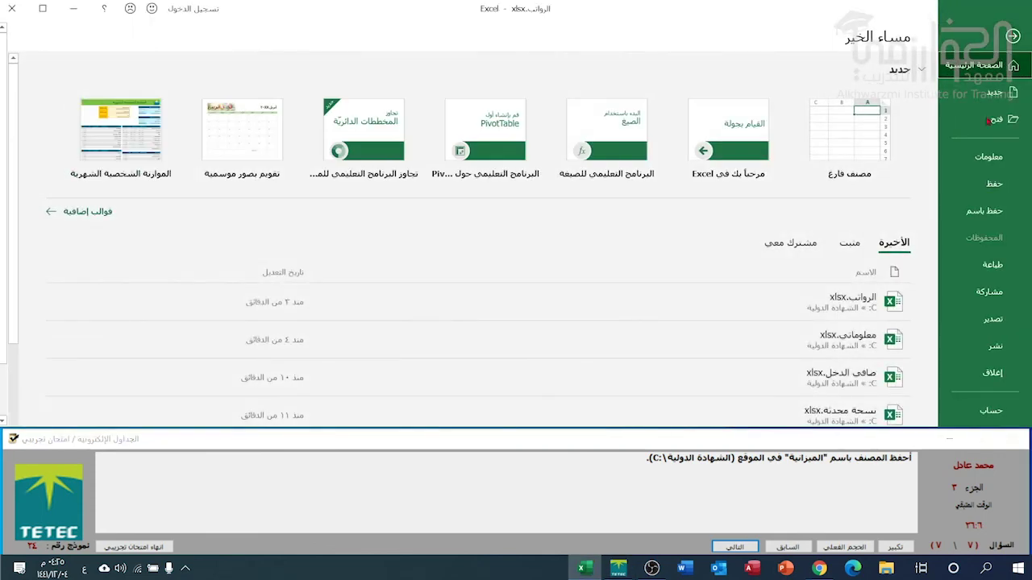
pyautogui.click(984, 213)
pyautogui.click(866, 217)
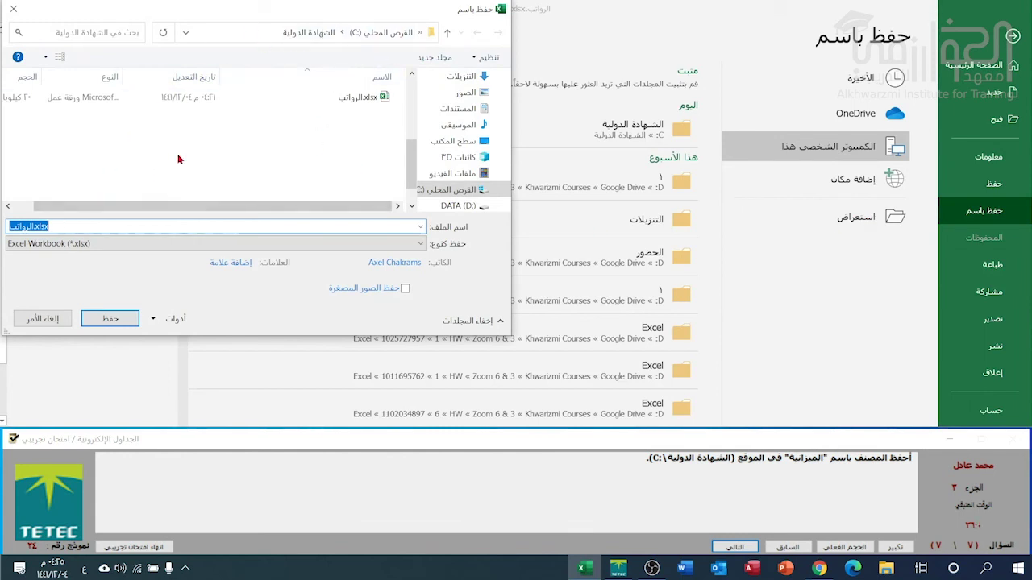
pyautogui.write('الميزانية')
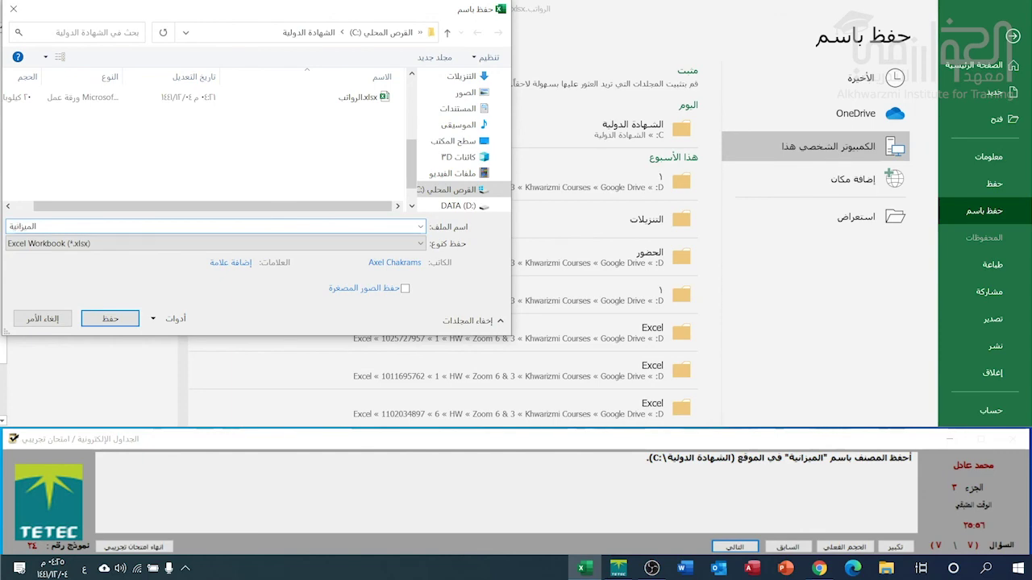
pyautogui.click(109, 318)
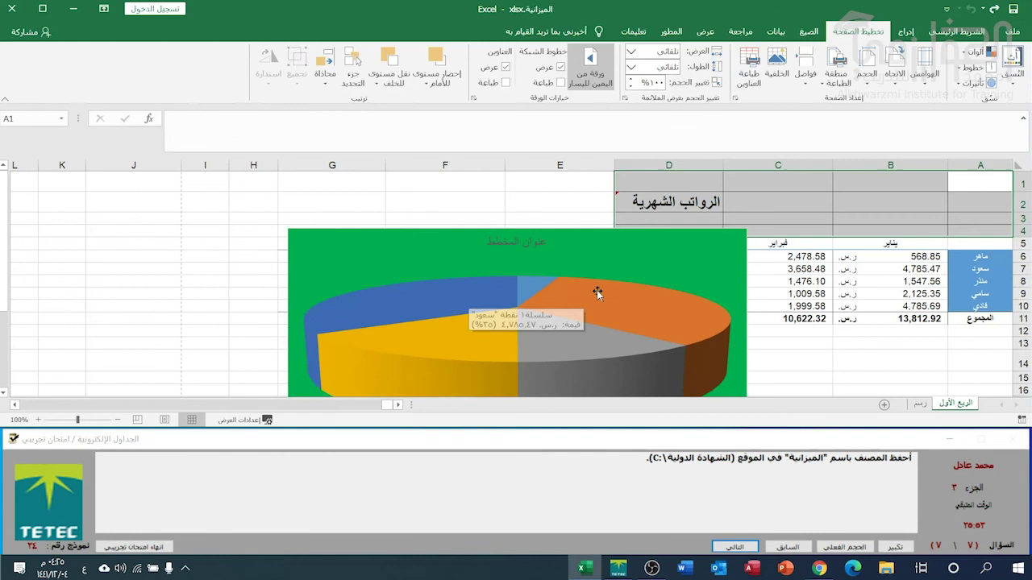
# End the practice exam and confirm finishing it.
pyautogui.click(131, 548)
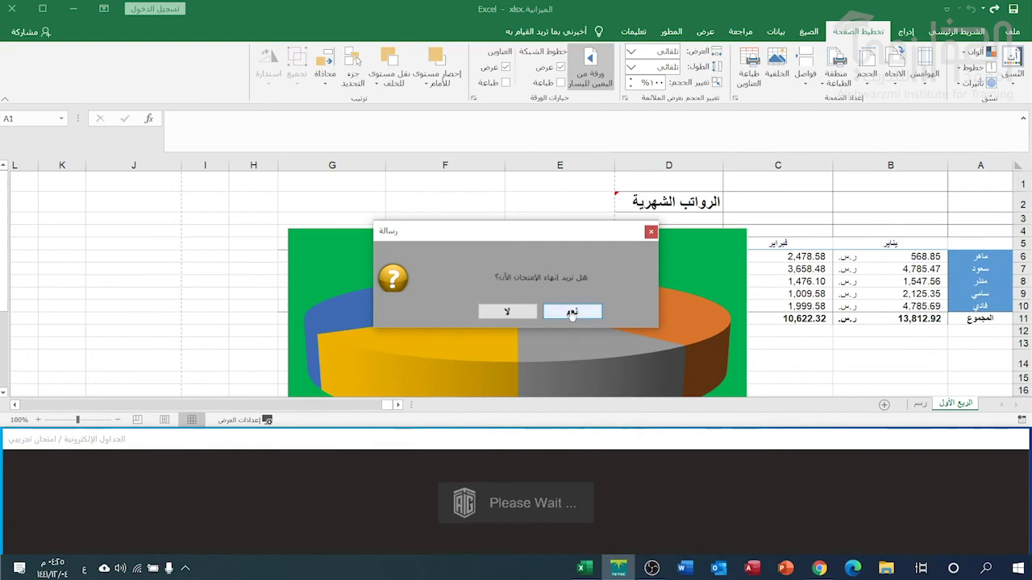
pyautogui.click(572, 312)
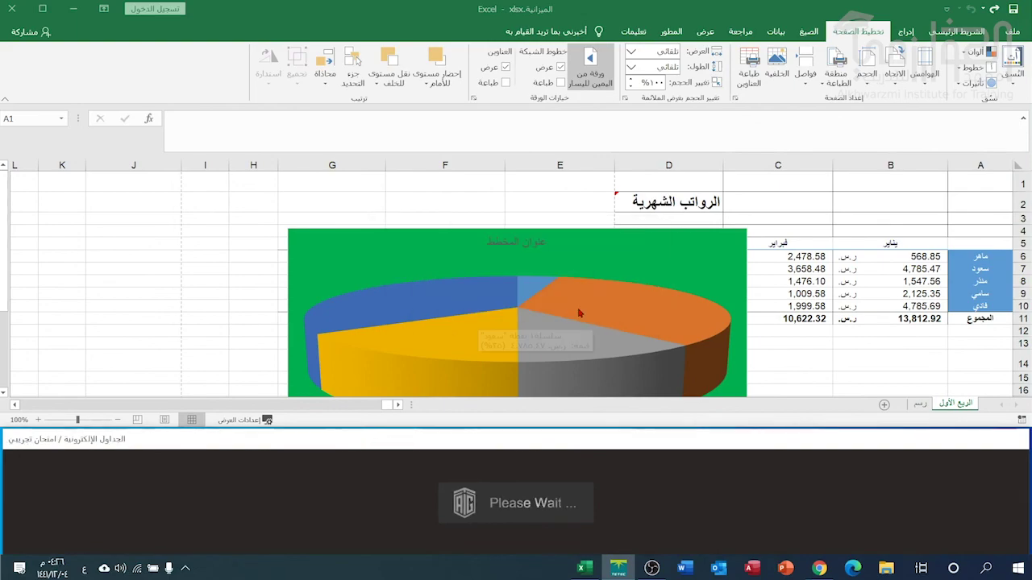